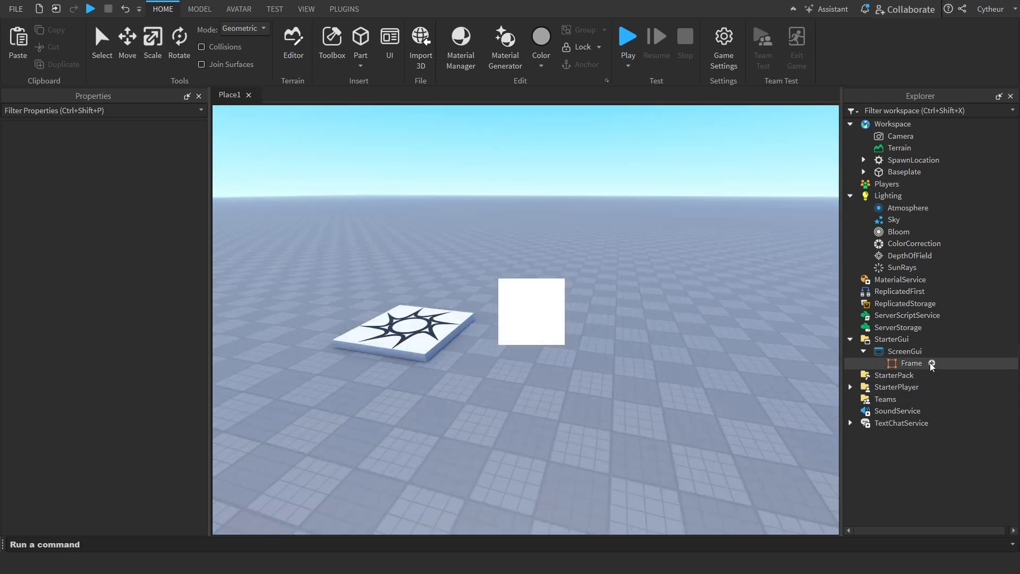
Select the Frame under ScreenGui and enable its Archivable property
click(910, 363)
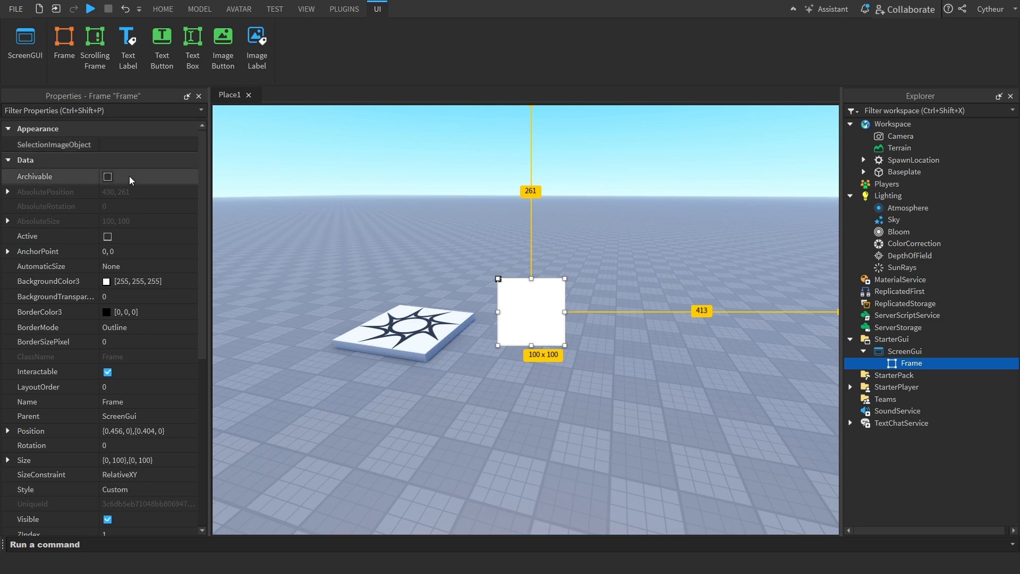
click(148, 176)
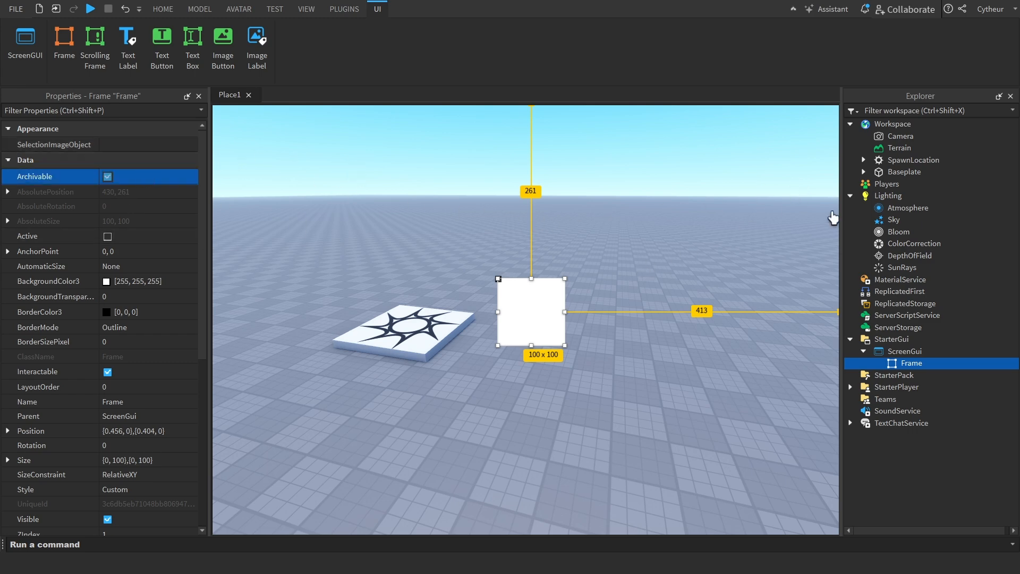
click(108, 177)
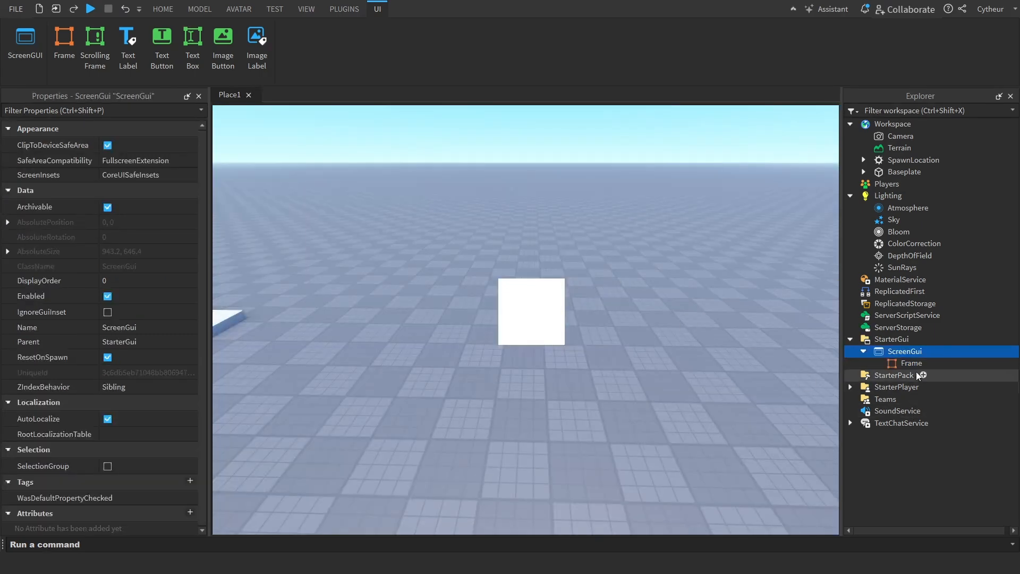
click(927, 363)
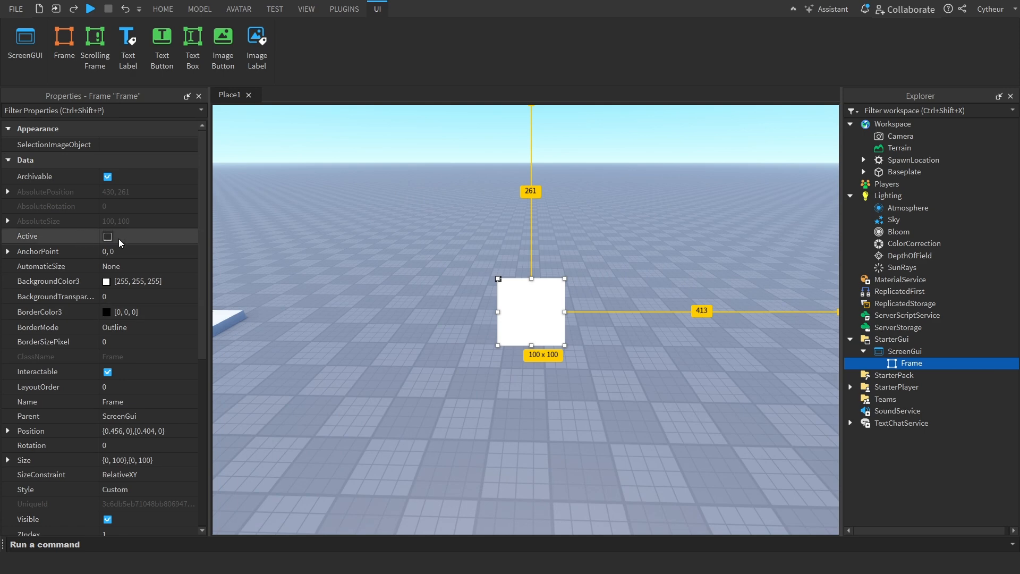
Insert a TextButton into ScreenGui and place it near the centre of the viewport
click(903, 353)
right_click(904, 352)
click(914, 328)
text(te)
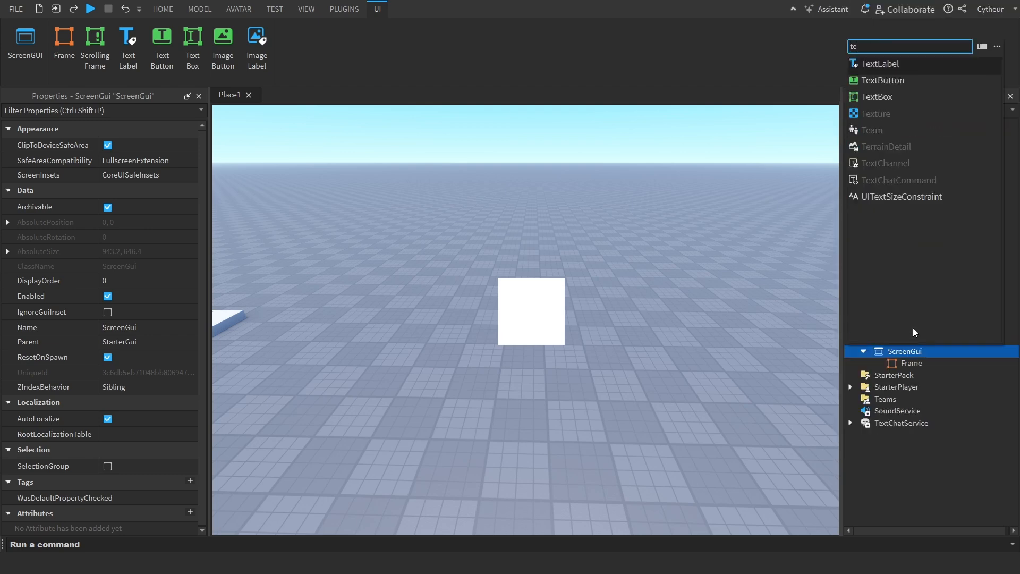
click(893, 81)
drag(255, 121, 480, 257)
Move the Frame beside the TextButton and set its background transparency to 0.9
drag(510, 307, 617, 253)
click(134, 298)
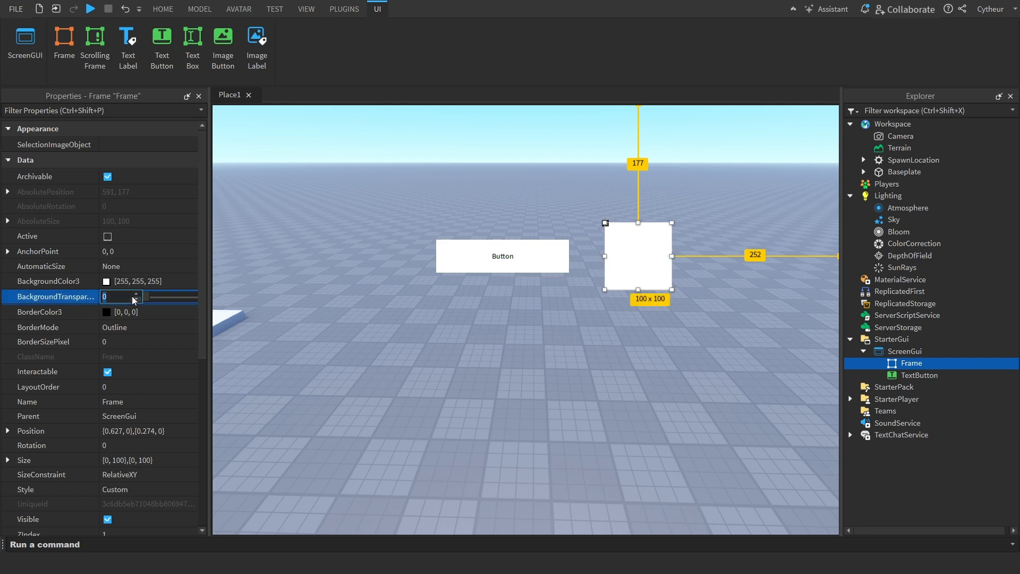
text(0.9)
key(Return)
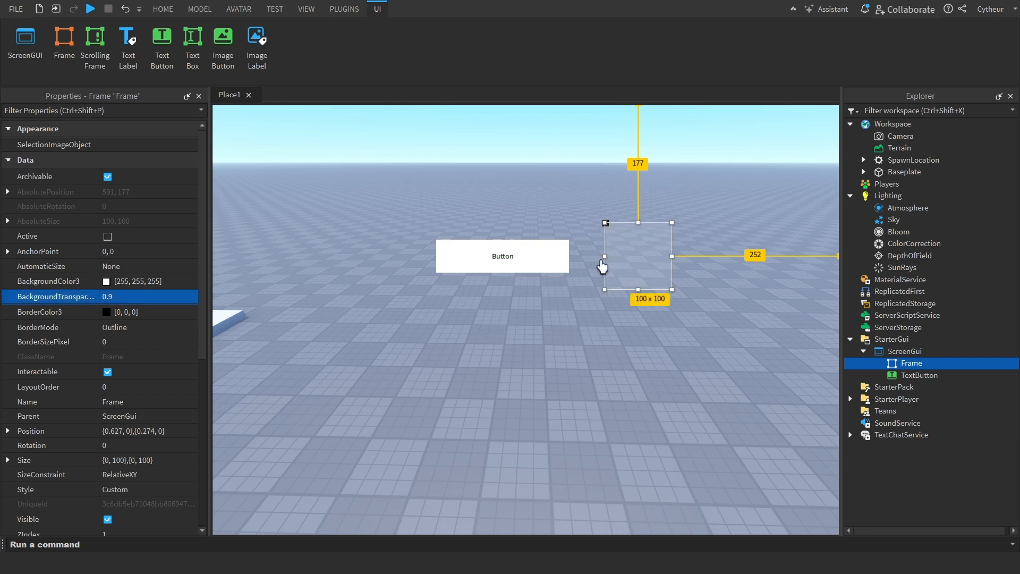
Stretch the Frame across the TextButton to about 498 × 100 and enable its Active property
drag(605, 262, 338, 278)
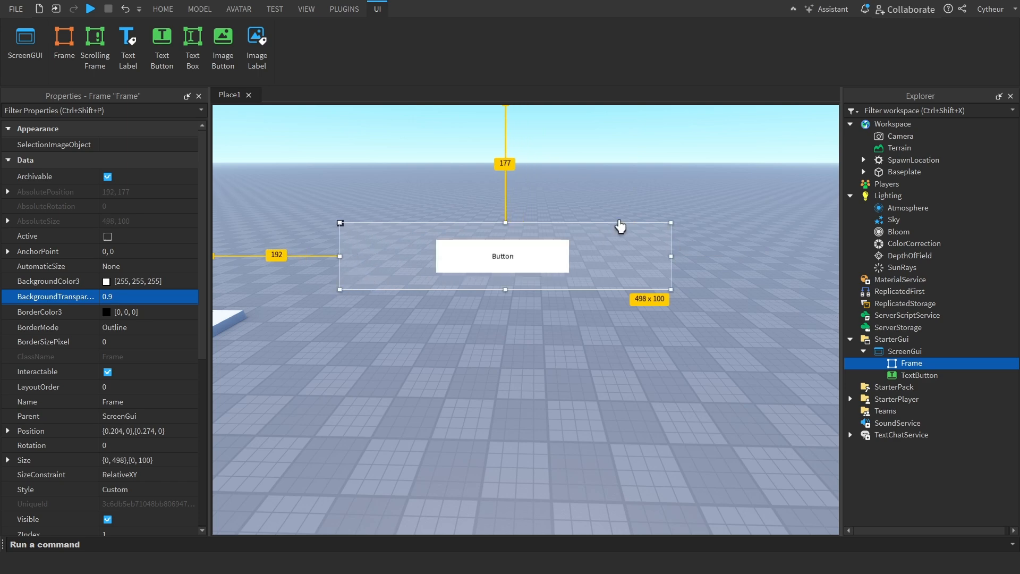
click(670, 201)
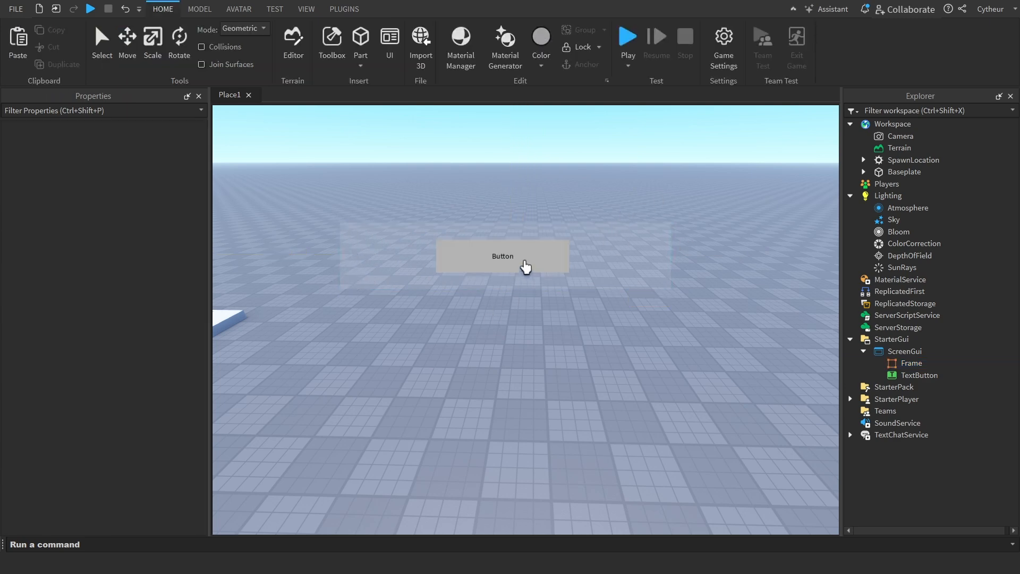
click(643, 259)
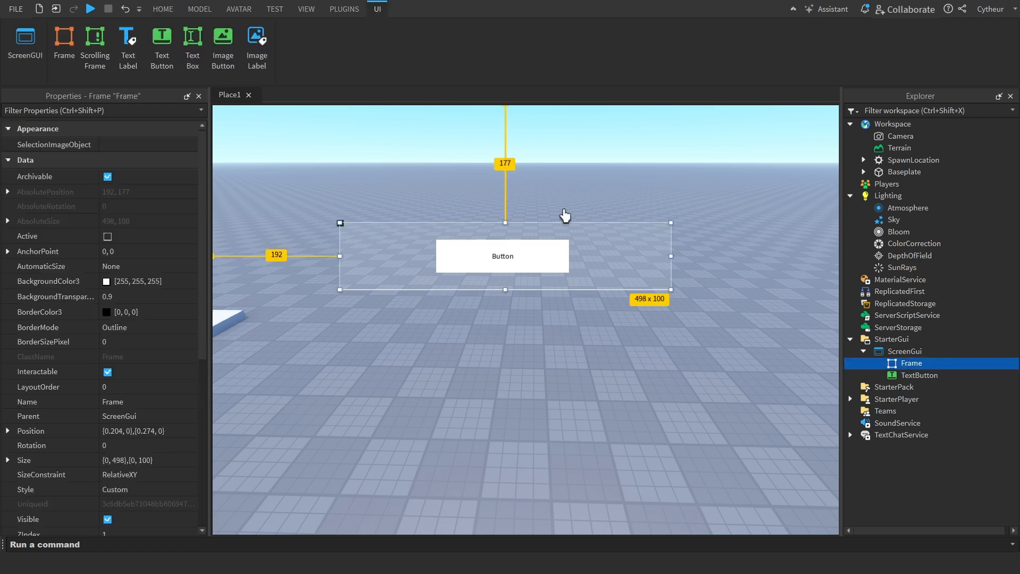
click(583, 170)
click(616, 244)
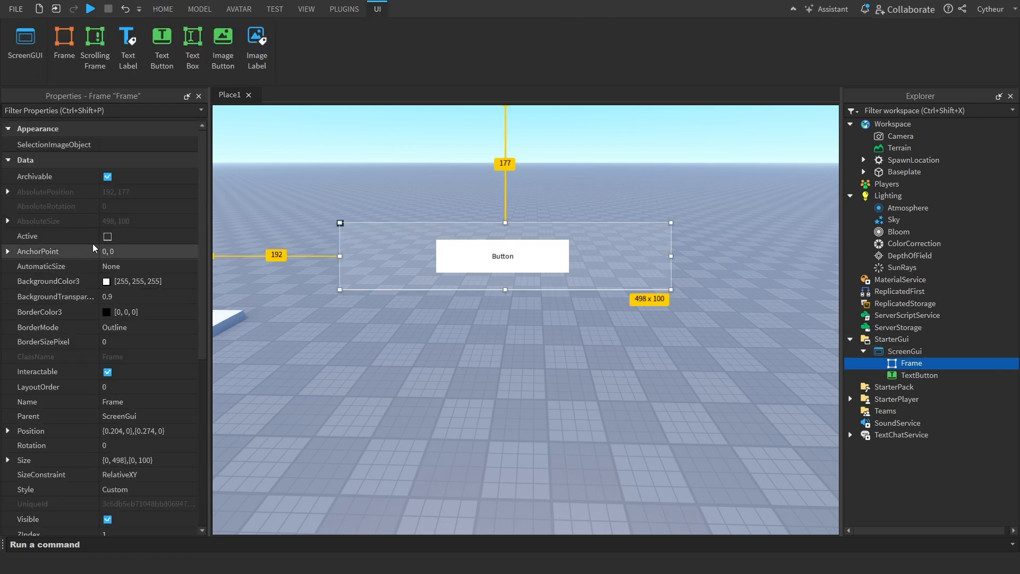
click(108, 237)
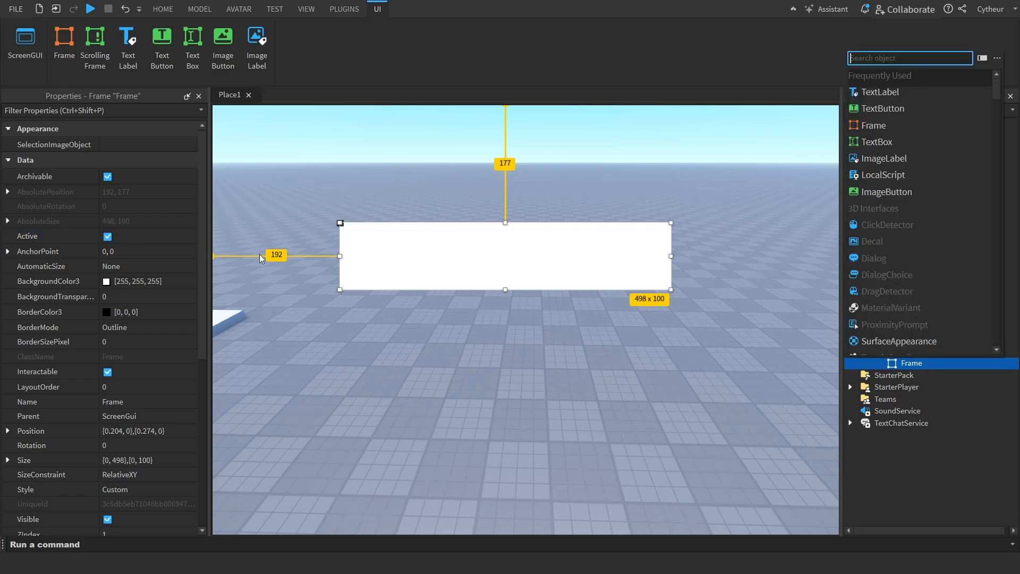
Set the Frame's X position scale to 0.5 and its AnchorPoint to 0.5, 0.5
click(126, 253)
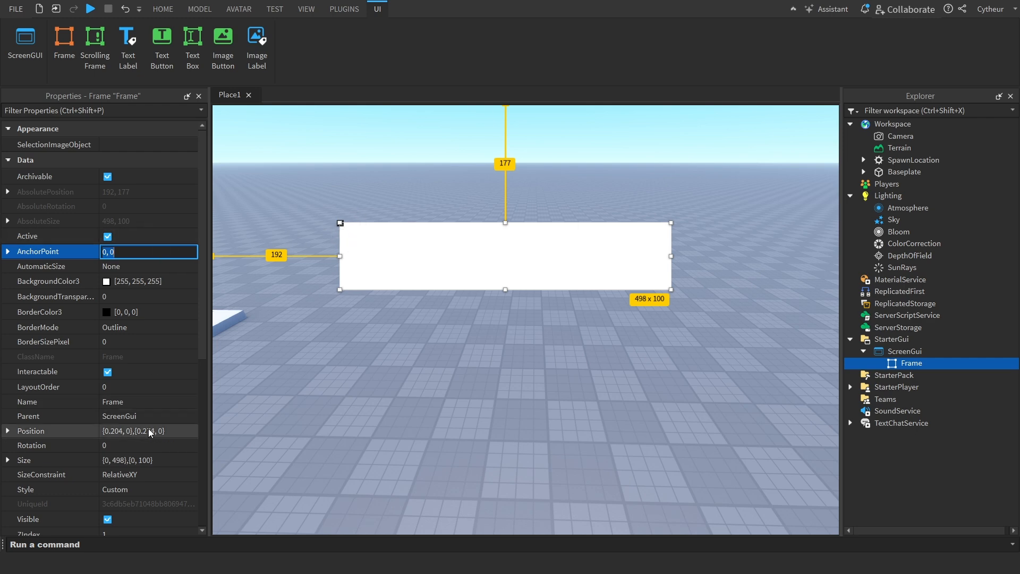
double_click(116, 432)
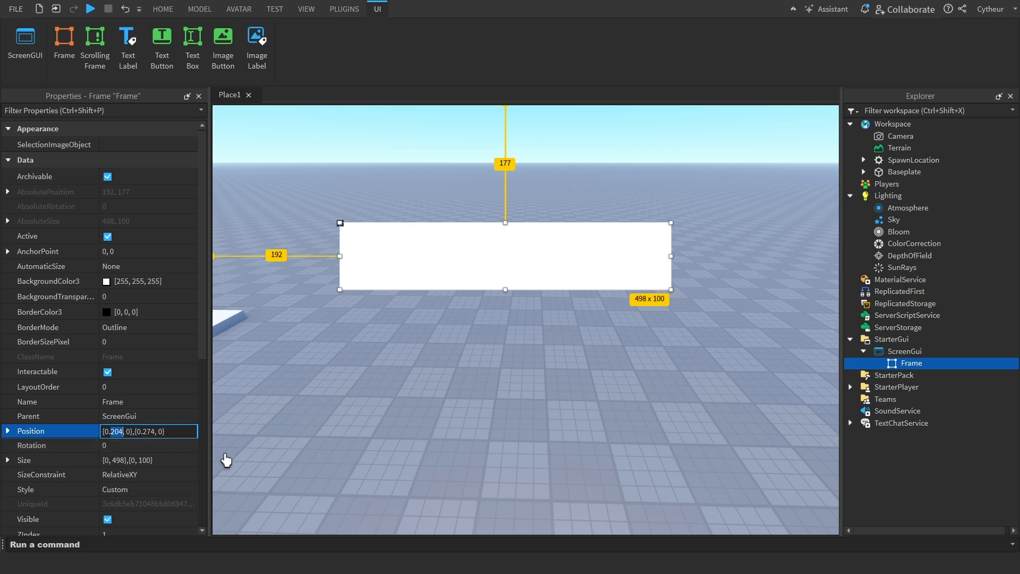
text(5)
key(Return)
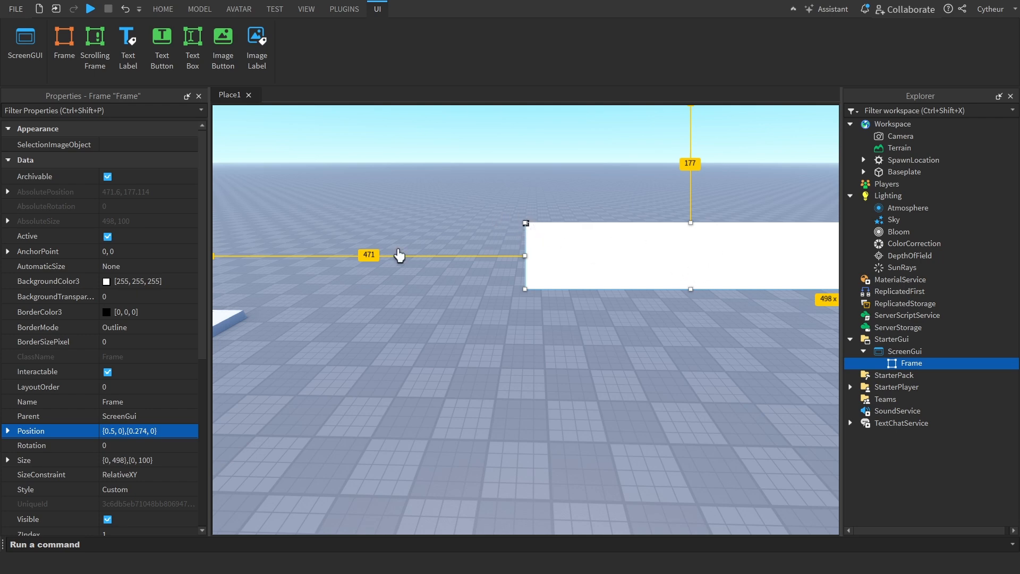
click(171, 250)
text(.5)
key(Return)
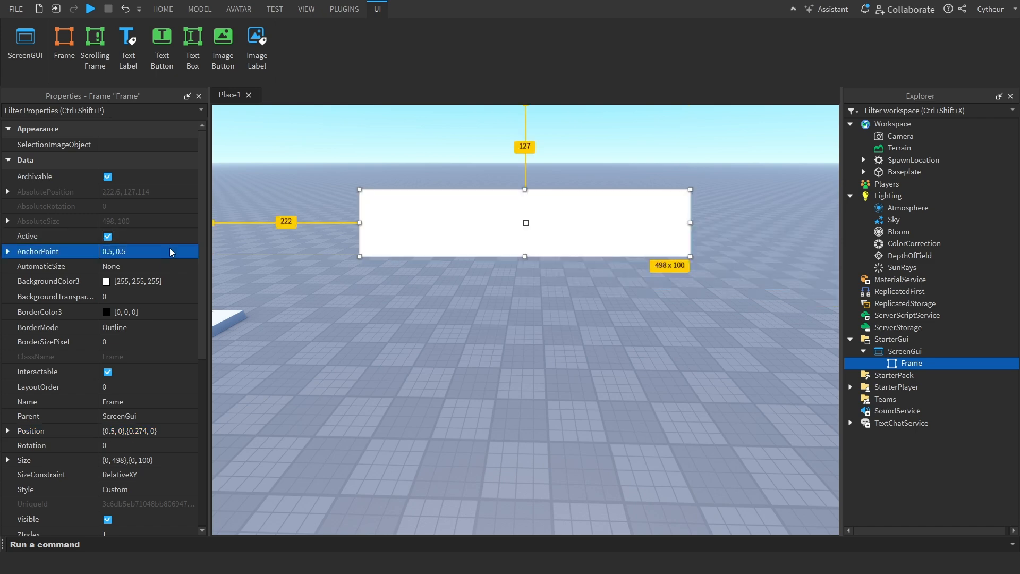
Centre the Frame on the screen by setting its Position scale to 0.5 on both axes
click(168, 434)
text(.5)
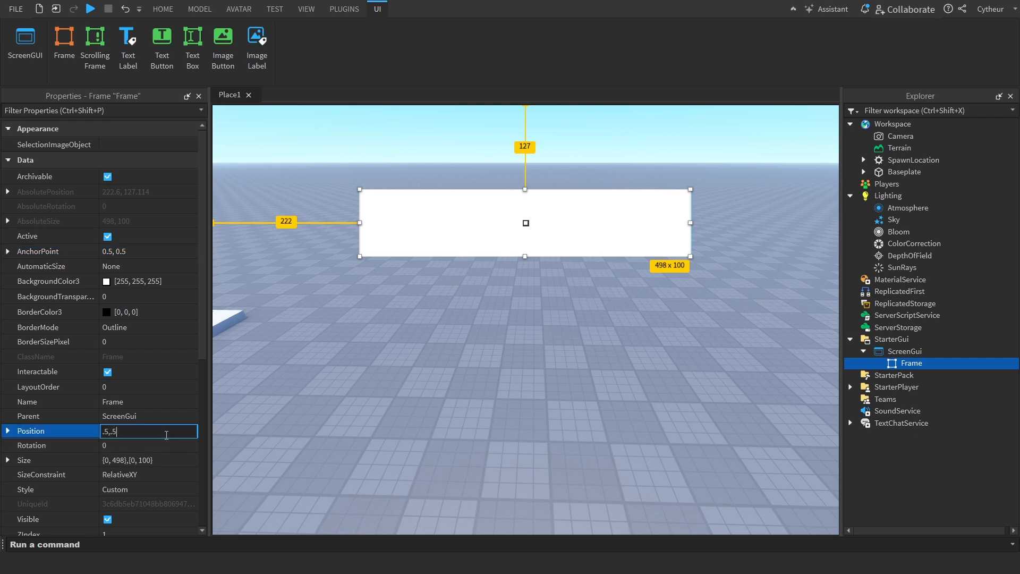
text(,.5)
key(Return)
click(658, 223)
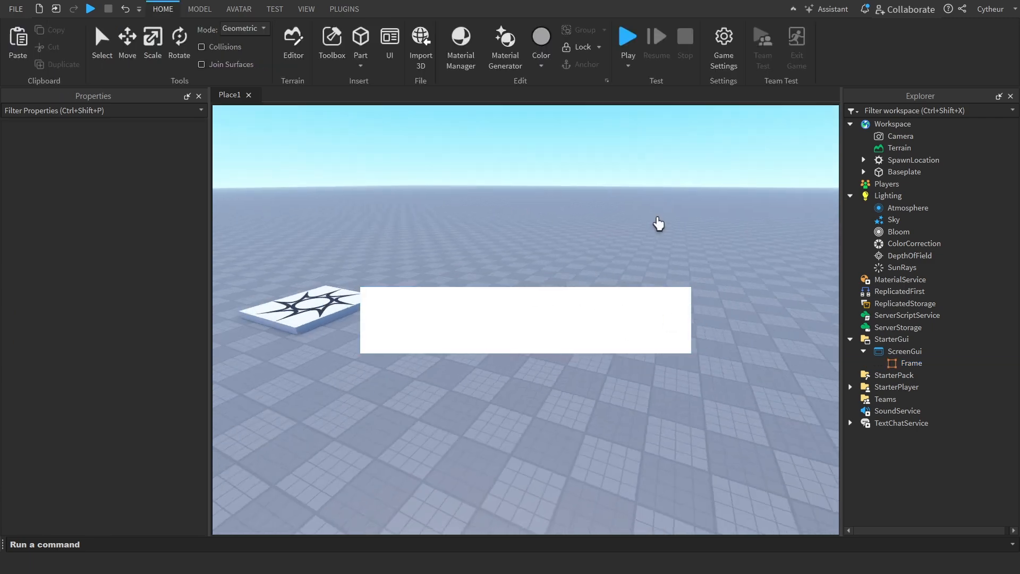
Try the XY option for the Frame's AutomaticSize and return the property to None
click(861, 363)
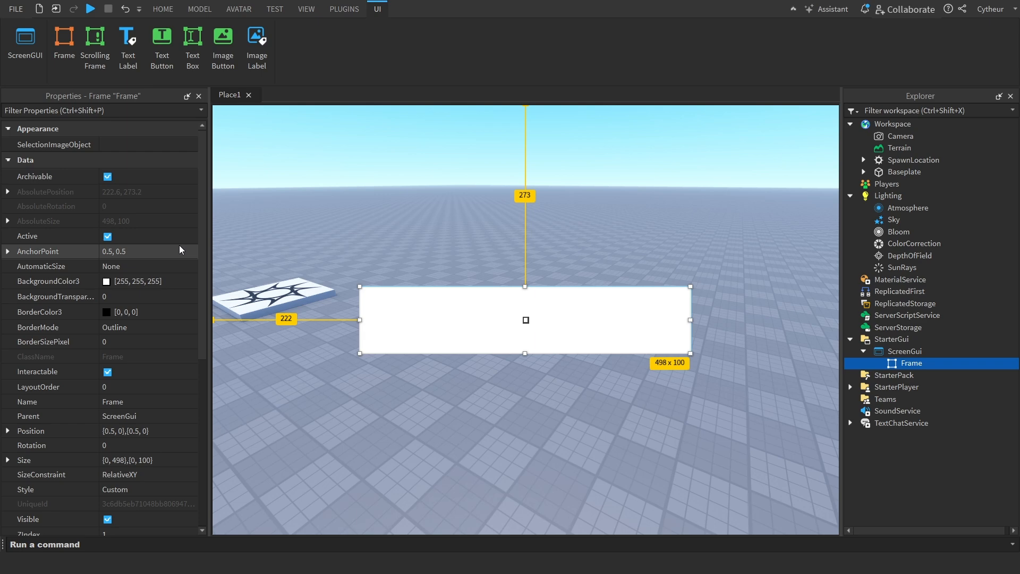
click(154, 269)
click(140, 265)
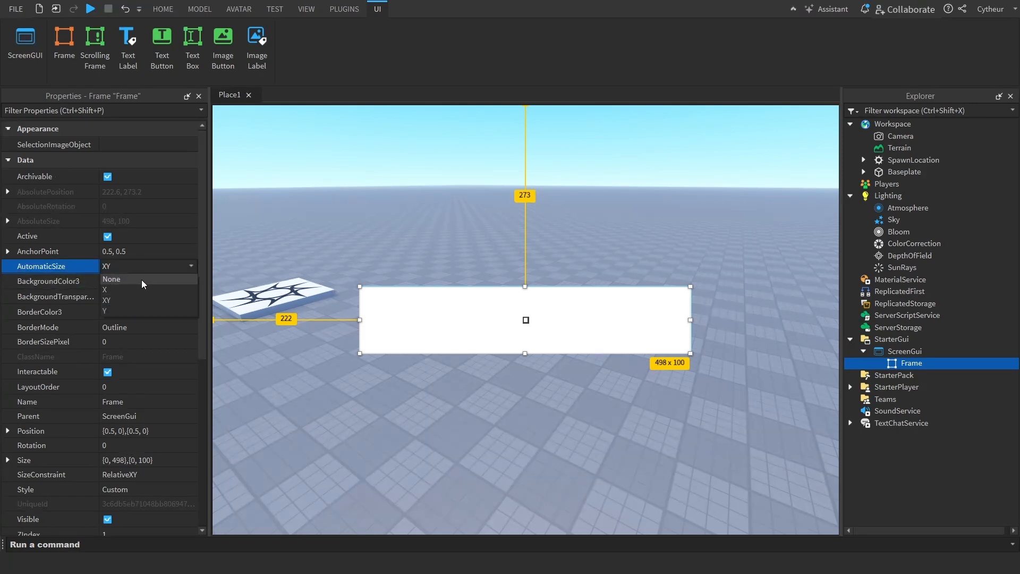
click(142, 279)
click(152, 263)
click(139, 277)
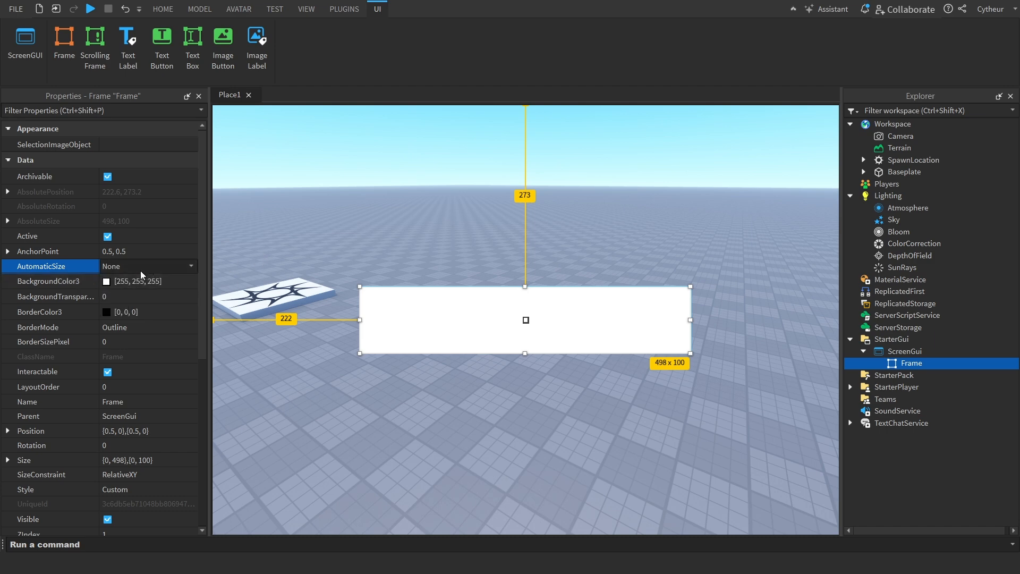
Change the Frame's background colour to periwinkle blue, #8995ff
click(107, 282)
drag(440, 155, 144, 129)
mouse_move(250, 205)
mouse_down()
mouse_move(256, 218)
mouse_move(294, 200)
mouse_move(248, 212)
mouse_move(256, 213)
mouse_up()
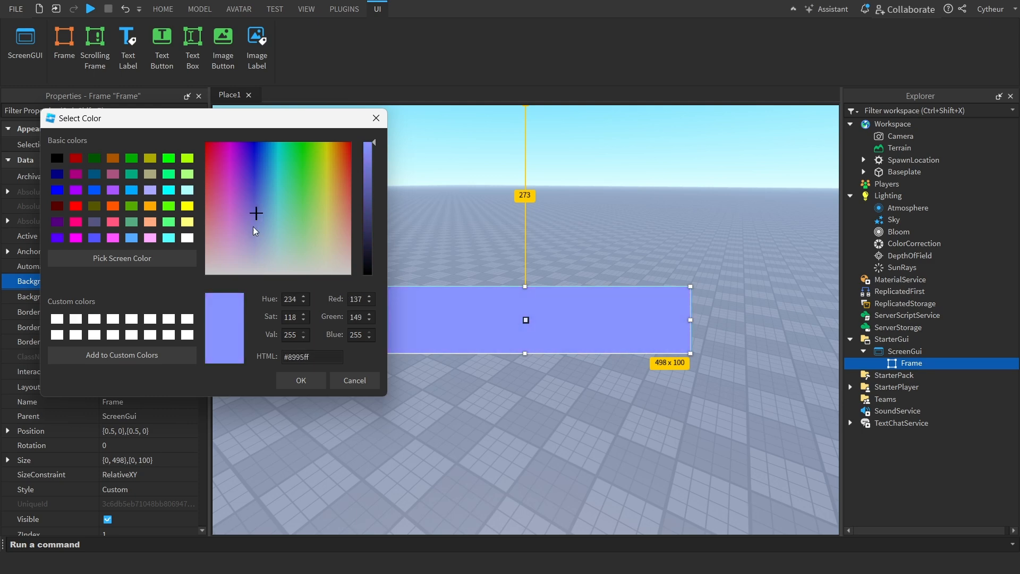
click(281, 378)
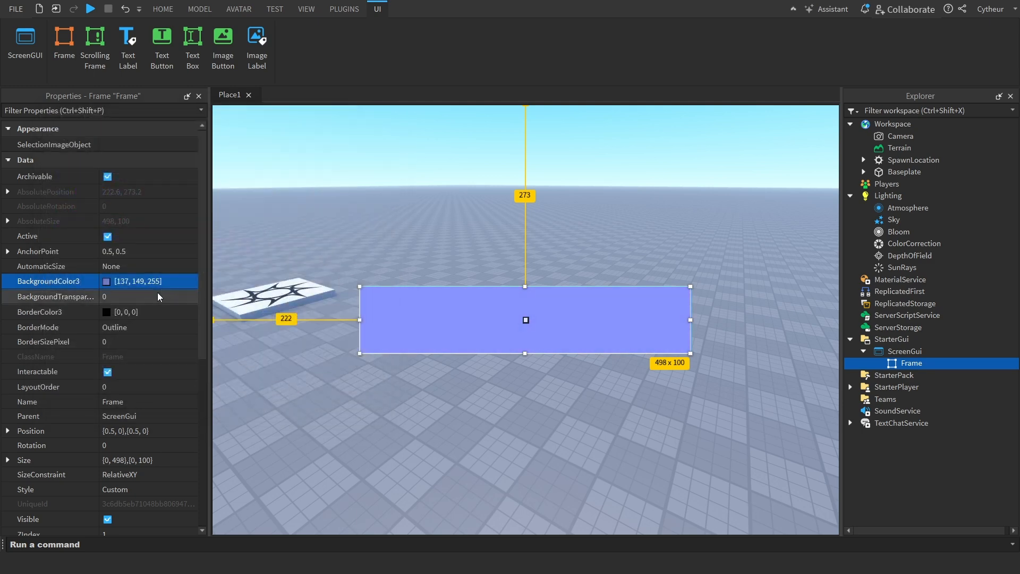
Set the Frame's background transparency to 0.4
click(164, 298)
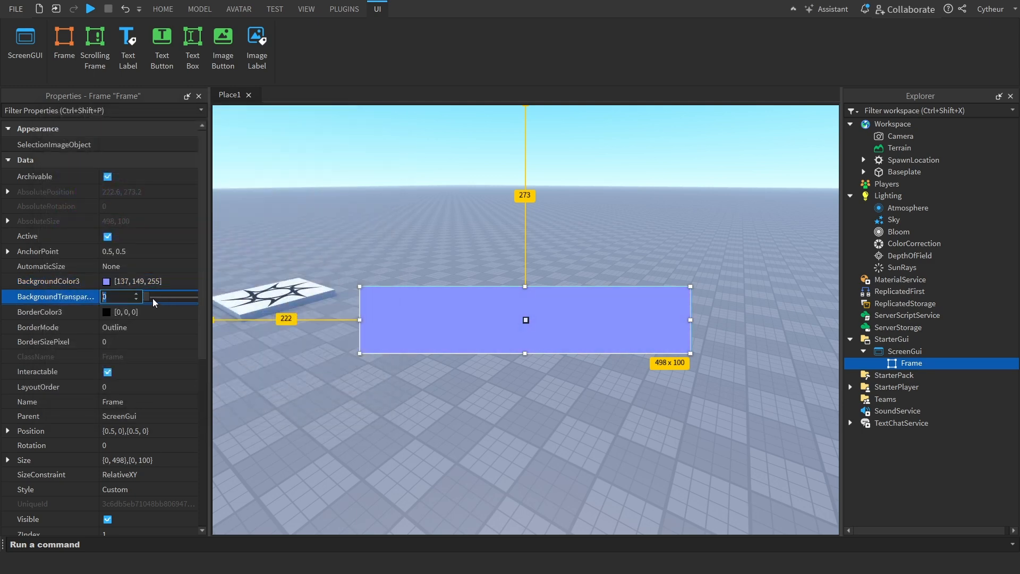
mouse_move(150, 297)
mouse_down()
mouse_move(191, 297)
mouse_move(162, 302)
mouse_up()
click(129, 301)
key(BackSpace)
key(BackSpace)
text(4)
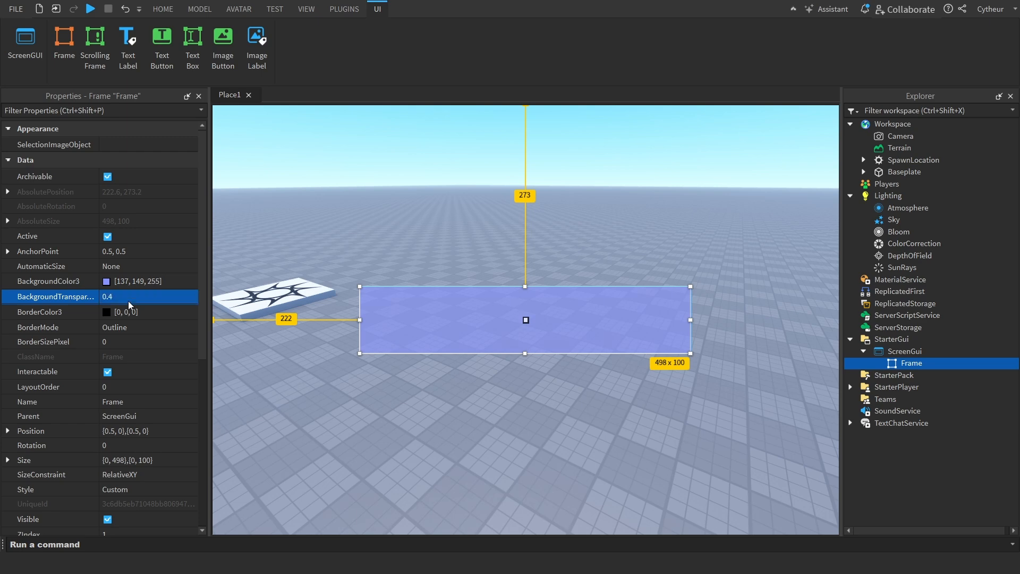
Return the Frame's background transparency to 0 and deselect the Frame
click(148, 298)
text(0)
key(Return)
click(379, 360)
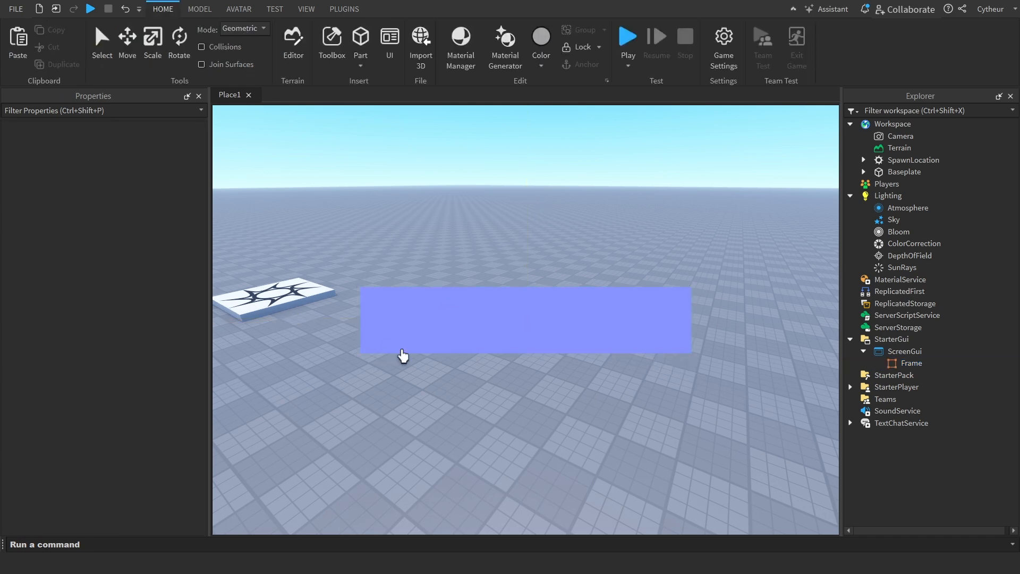
Give the Frame a border by setting its BorderSizePixel to 3
click(910, 364)
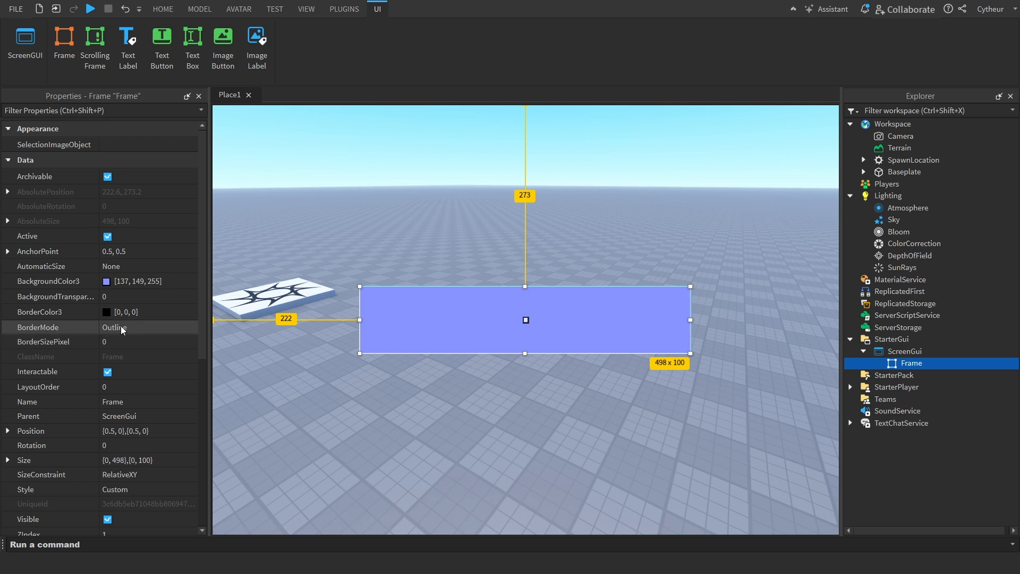
click(119, 346)
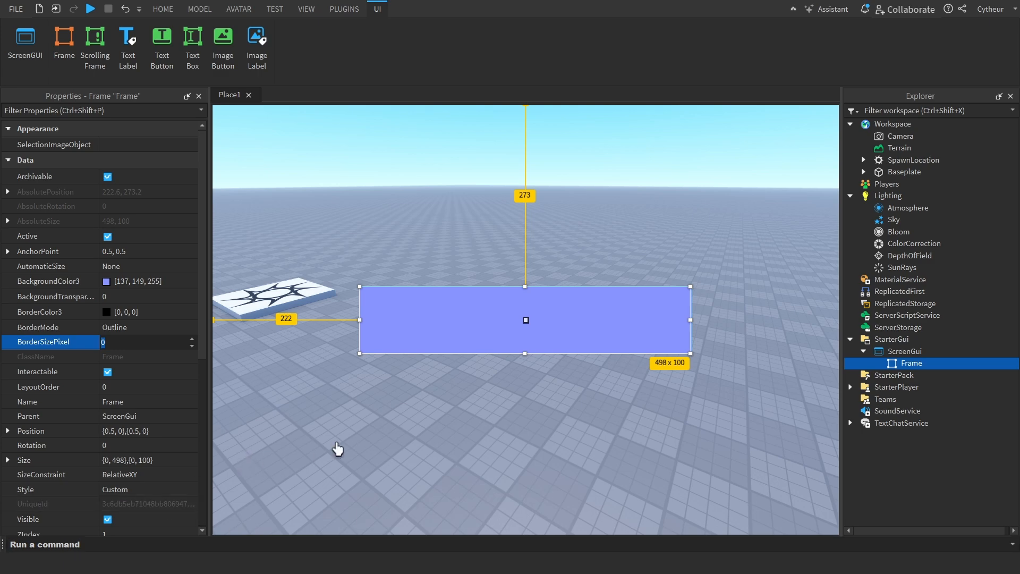
text(3)
key(Return)
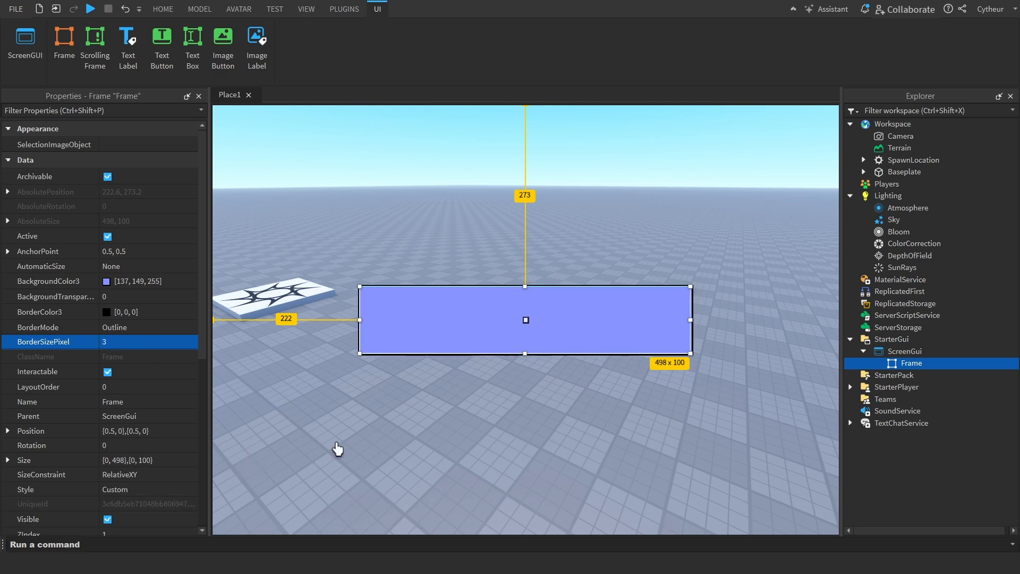
click(710, 357)
click(892, 366)
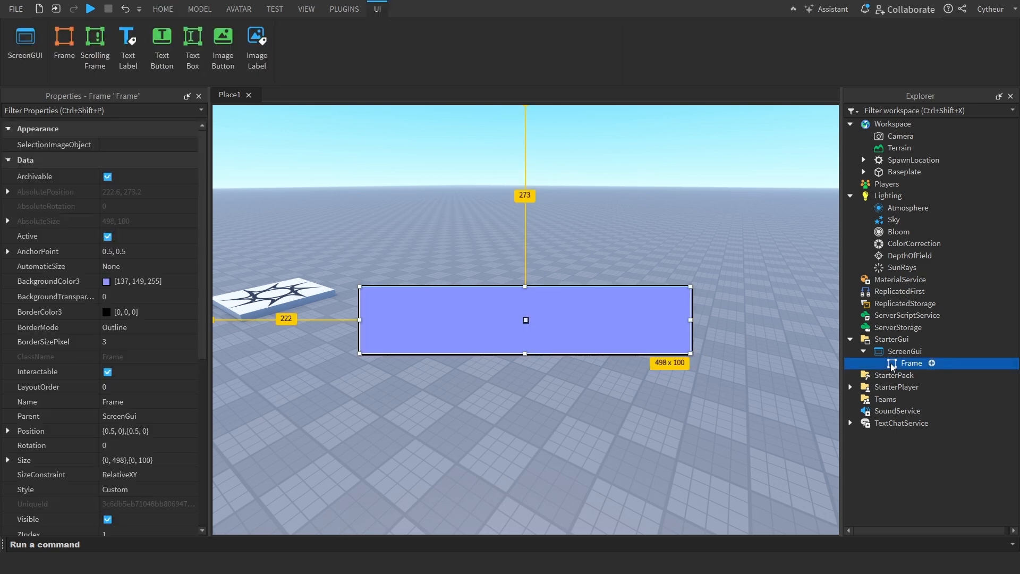
click(807, 334)
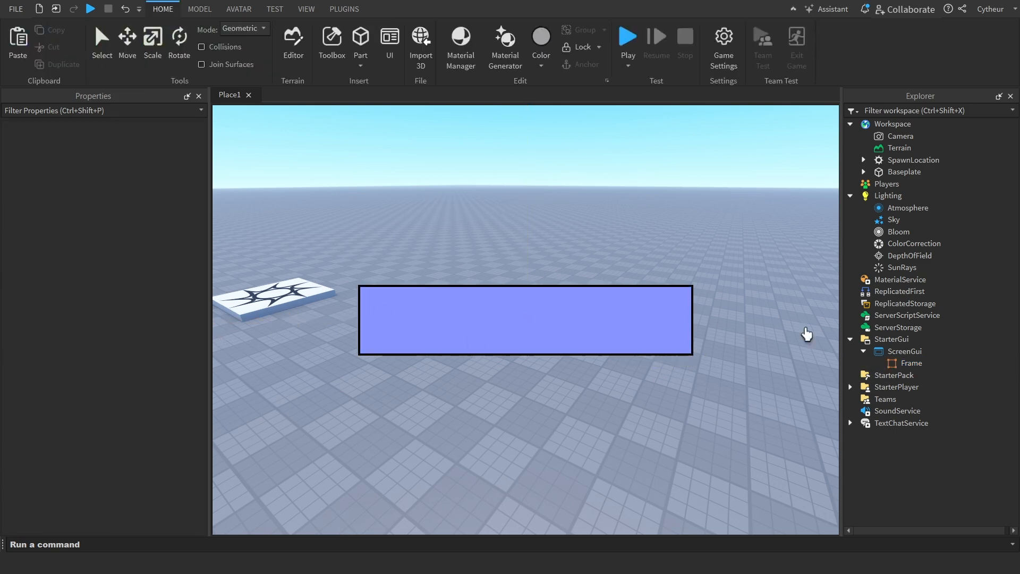
Change the Frame's border colour to white, #ffffff
click(908, 376)
click(898, 365)
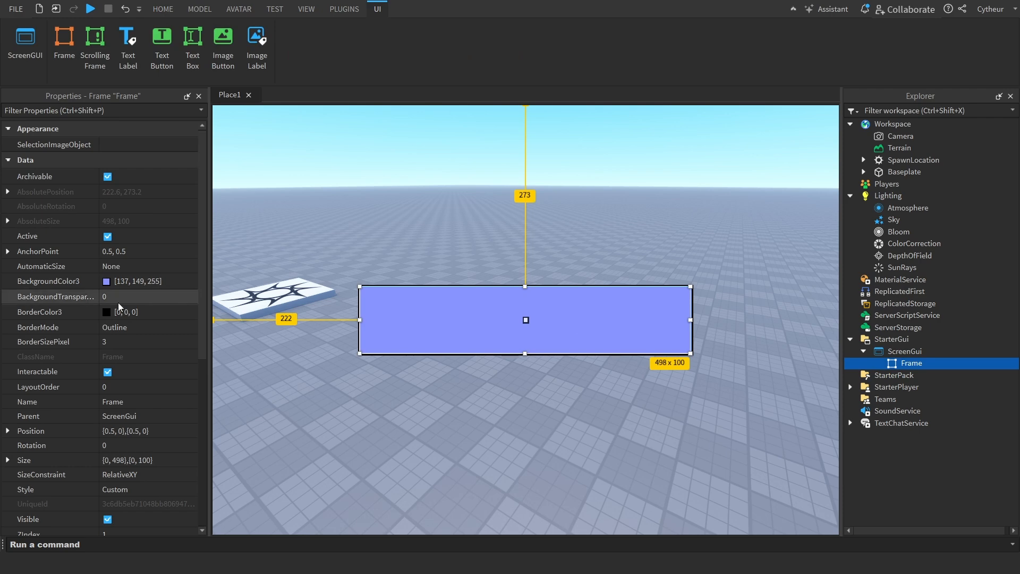
click(106, 312)
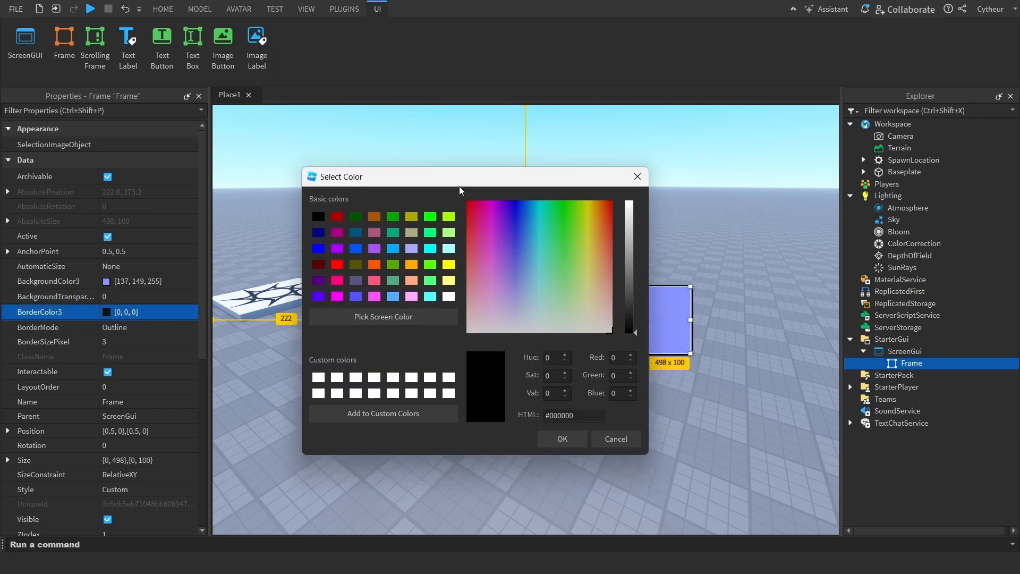
click(245, 371)
click(263, 385)
click(267, 450)
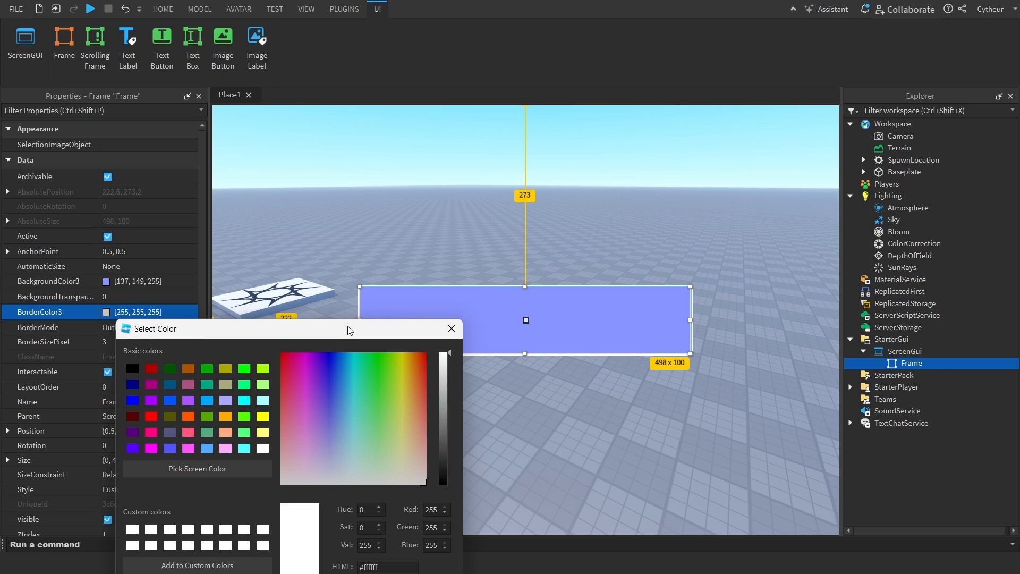
click(376, 496)
Set the Frame's BorderMode to Middle and deselect the Frame
click(114, 325)
click(155, 327)
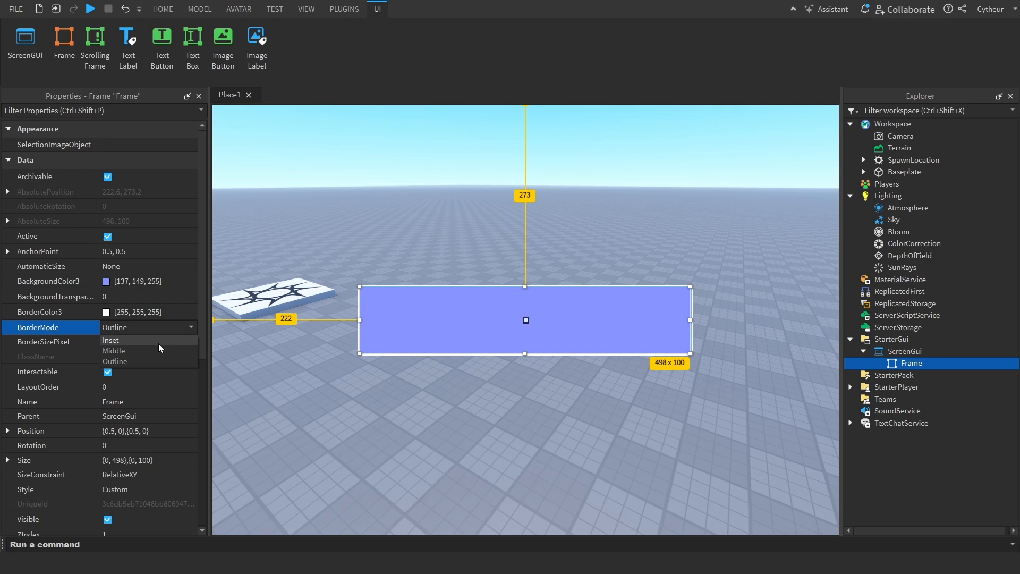
click(158, 350)
click(464, 235)
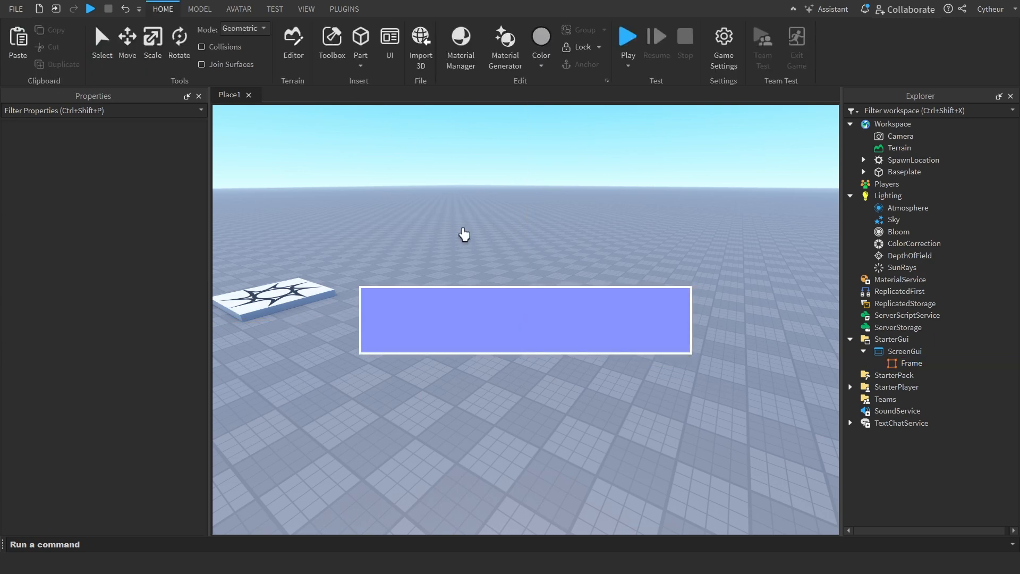
Set the Frame's BorderMode to Inset and deselect the Frame
click(898, 365)
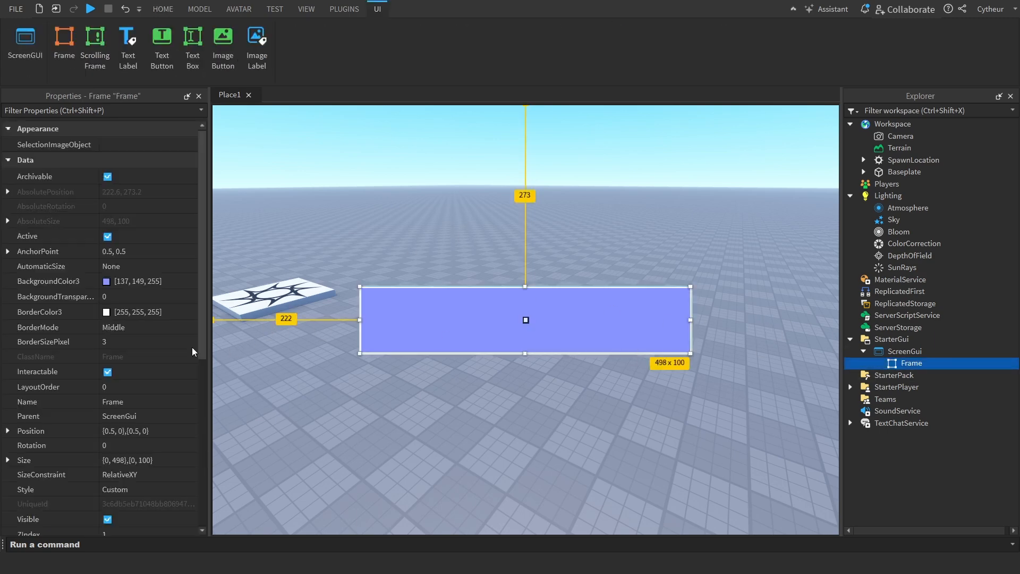
click(142, 325)
click(128, 337)
click(511, 196)
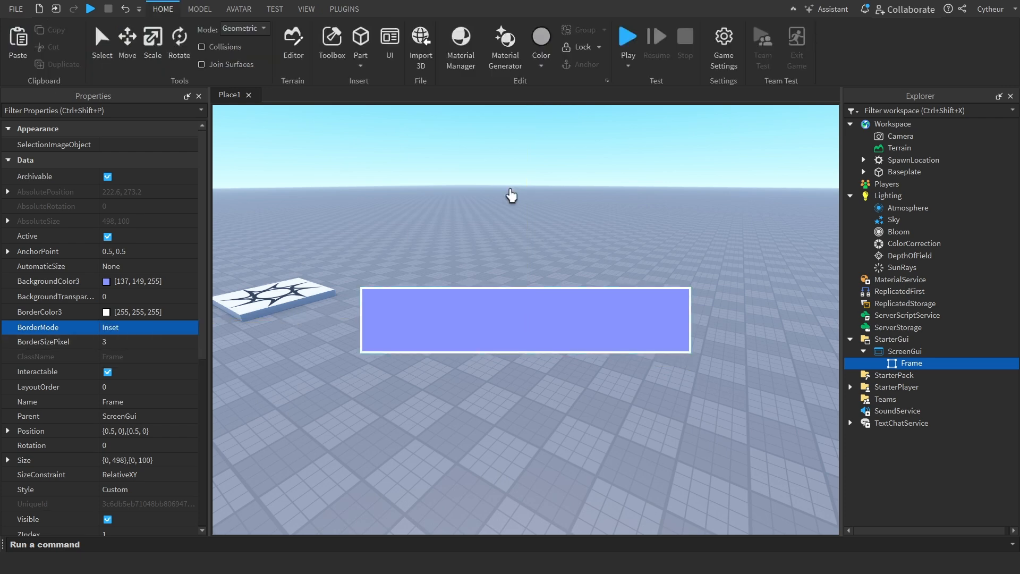
Undo the Frame's border mode changes back to Outline
click(901, 352)
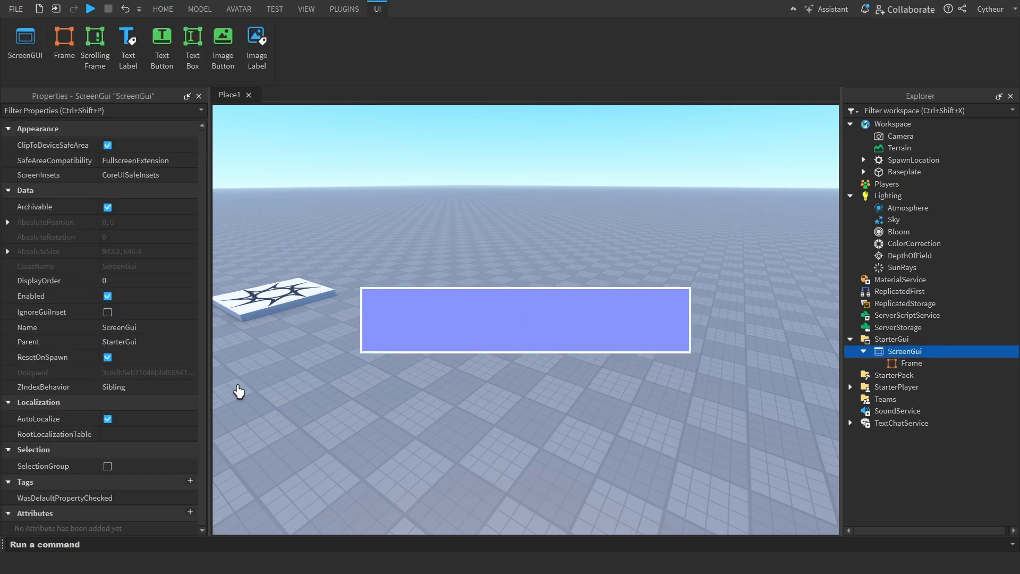
key(ctrl+z)
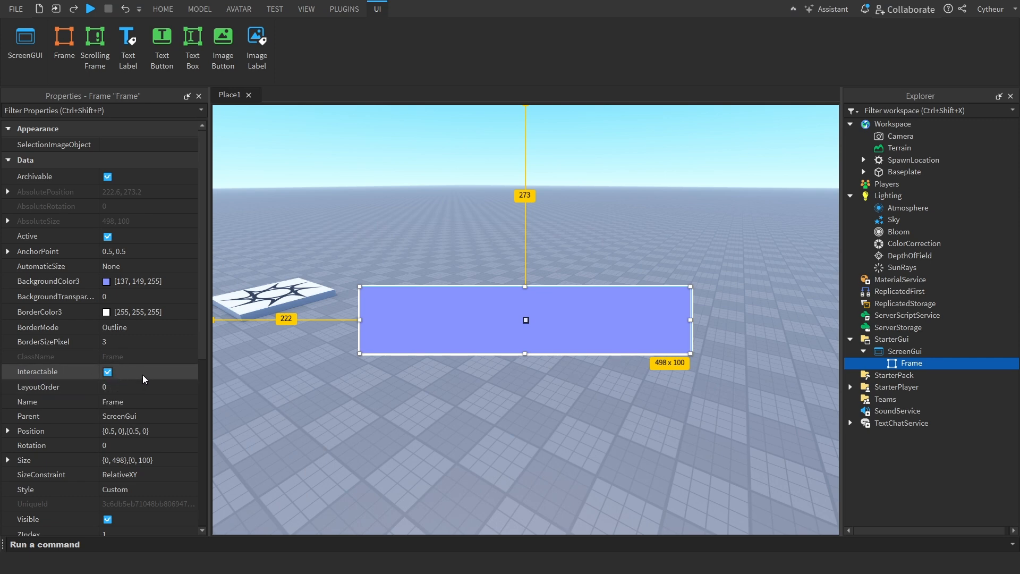
Examine the Frame's parent in the object hierarchy and the X and Y scale and offset components of its Position
scroll(128, 390, down, 1)
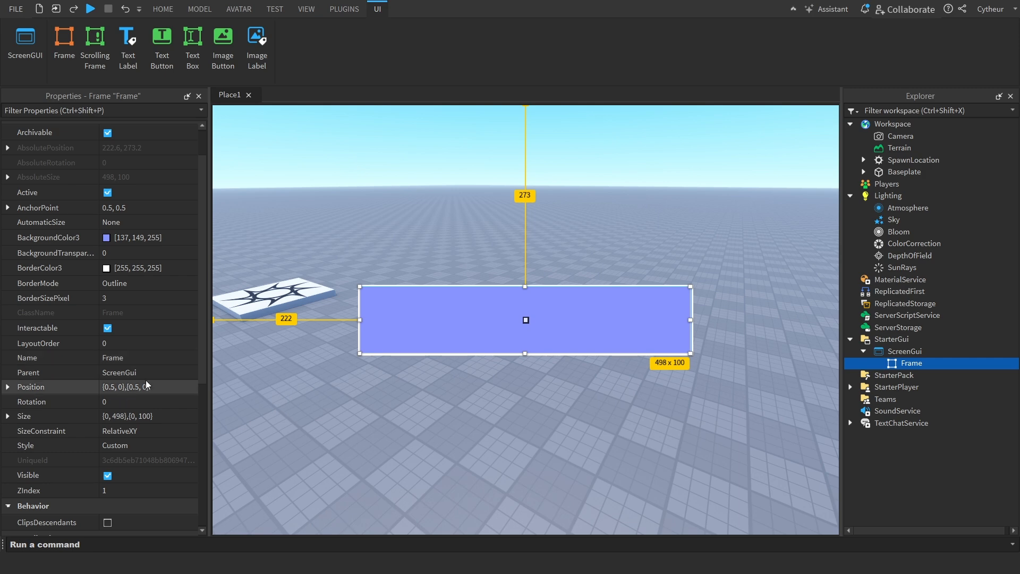
click(898, 352)
click(897, 375)
click(898, 352)
click(904, 363)
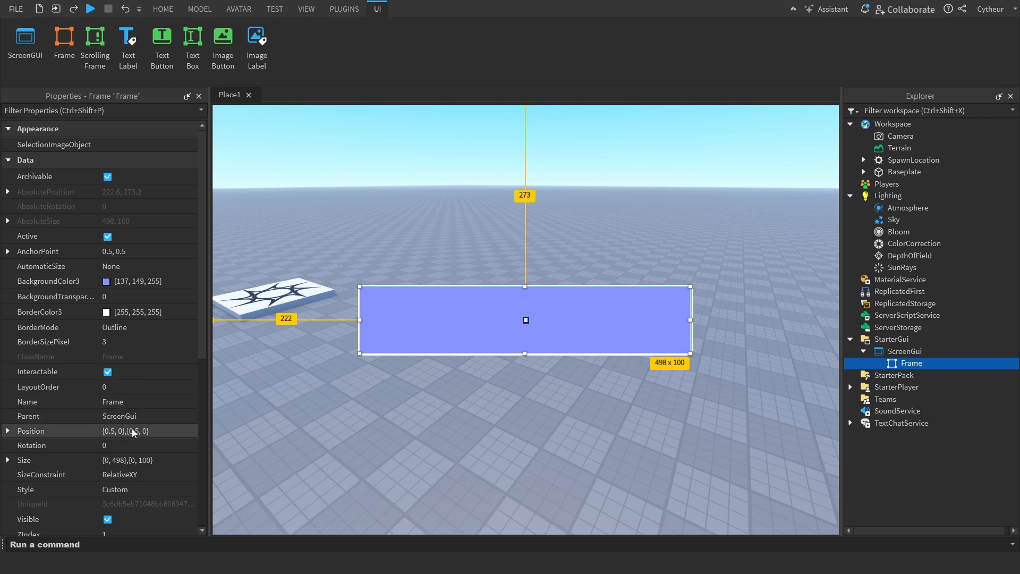
click(162, 431)
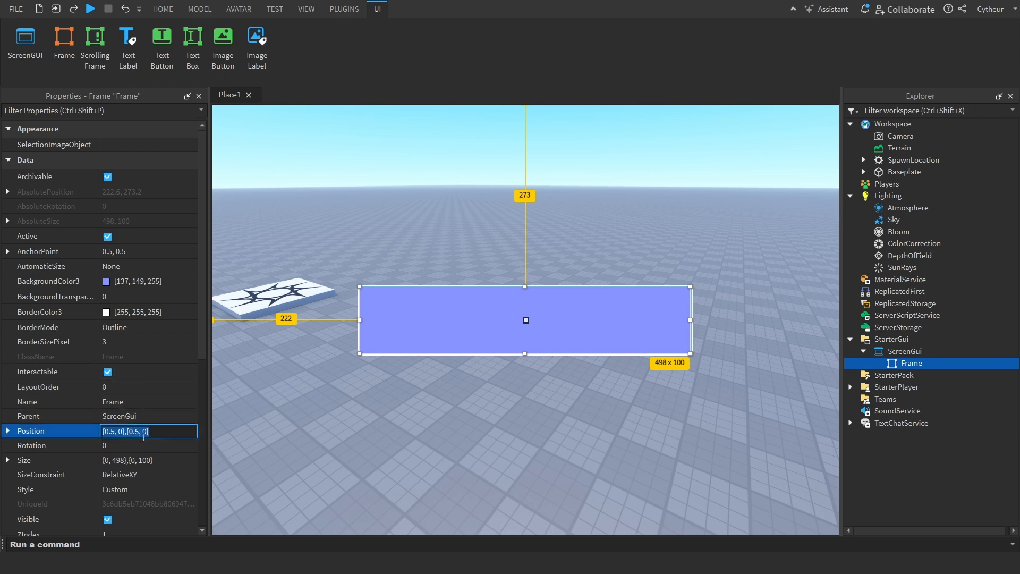
scroll(177, 457, down, 5)
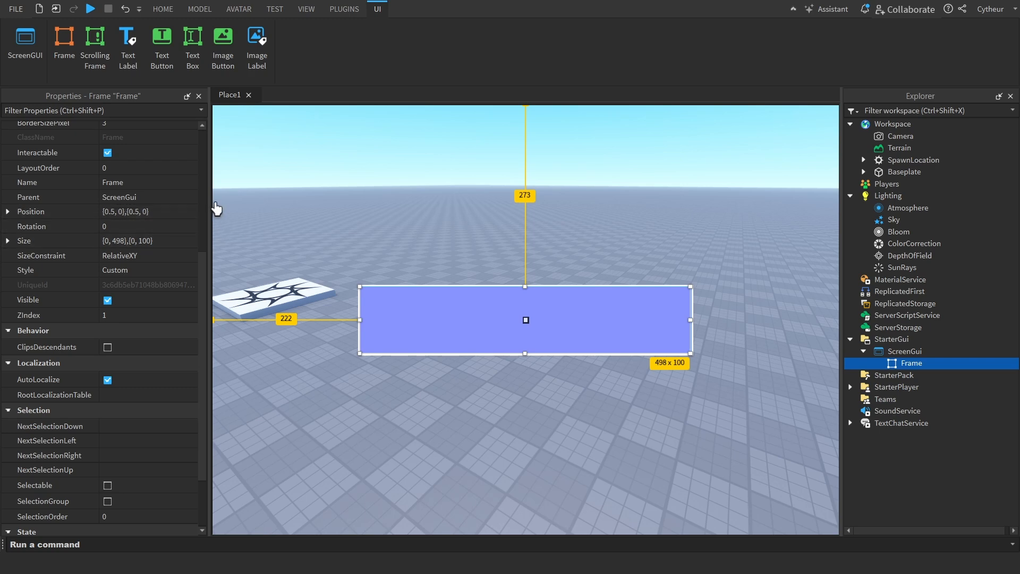
click(139, 212)
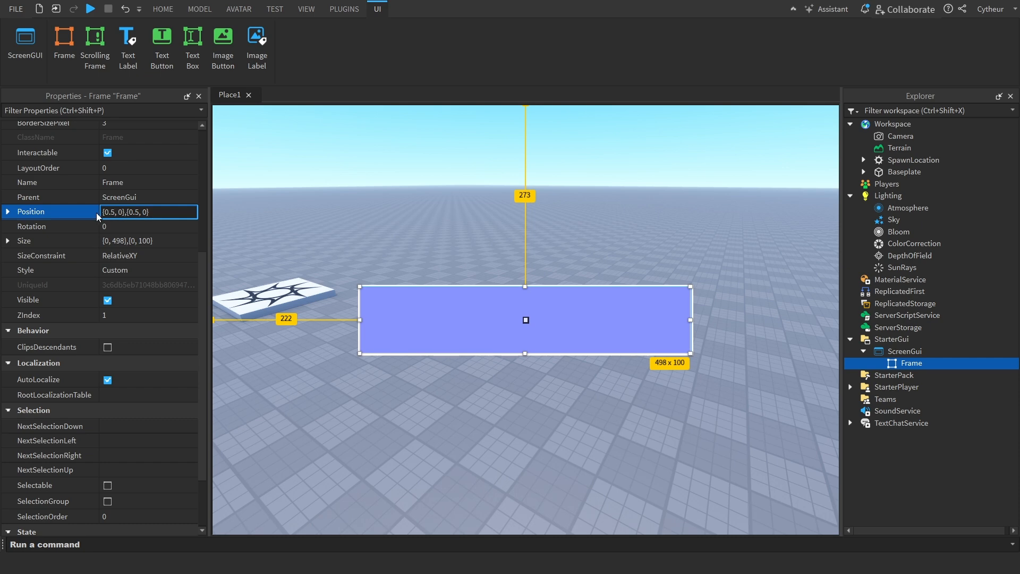
double_click(120, 212)
drag(120, 215, 92, 215)
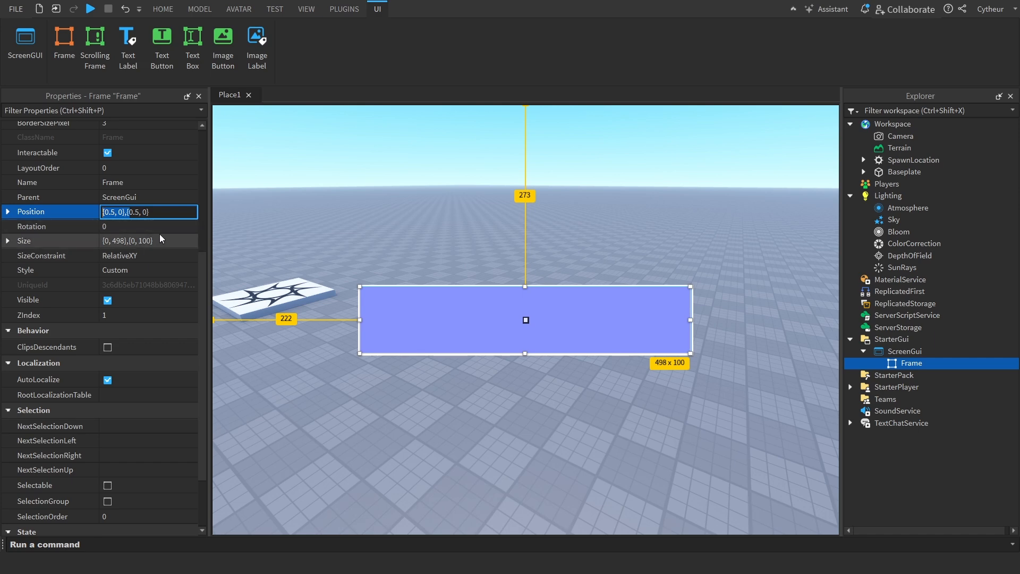
click(133, 212)
drag(129, 213, 166, 212)
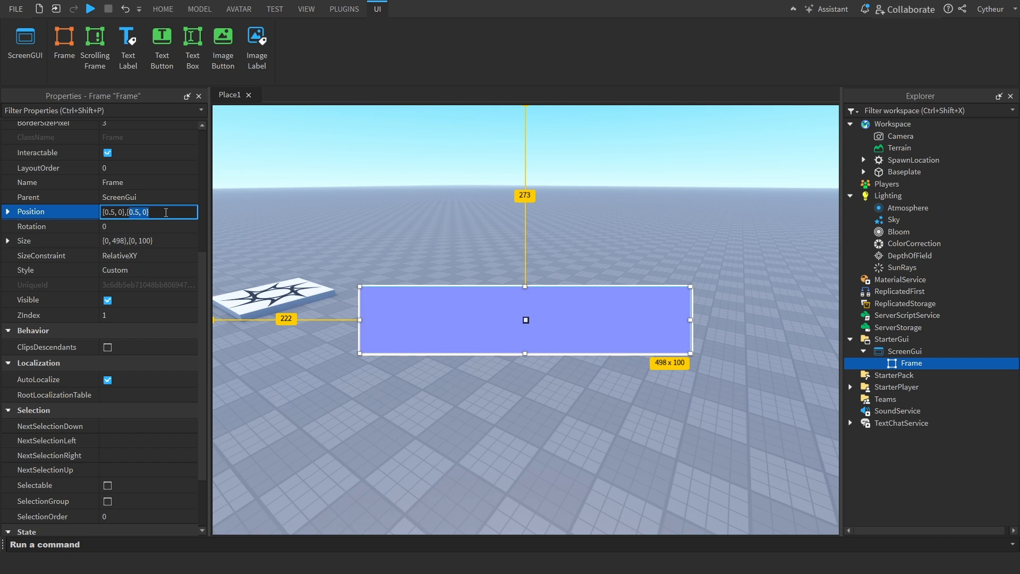
click(111, 213)
drag(116, 216, 103, 218)
double_click(120, 212)
drag(135, 210, 178, 213)
click(180, 213)
mouse_move(115, 217)
mouse_down()
mouse_move(105, 217)
mouse_move(129, 212)
mouse_up()
click(134, 212)
click(169, 217)
double_click(144, 212)
click(117, 212)
key(Return)
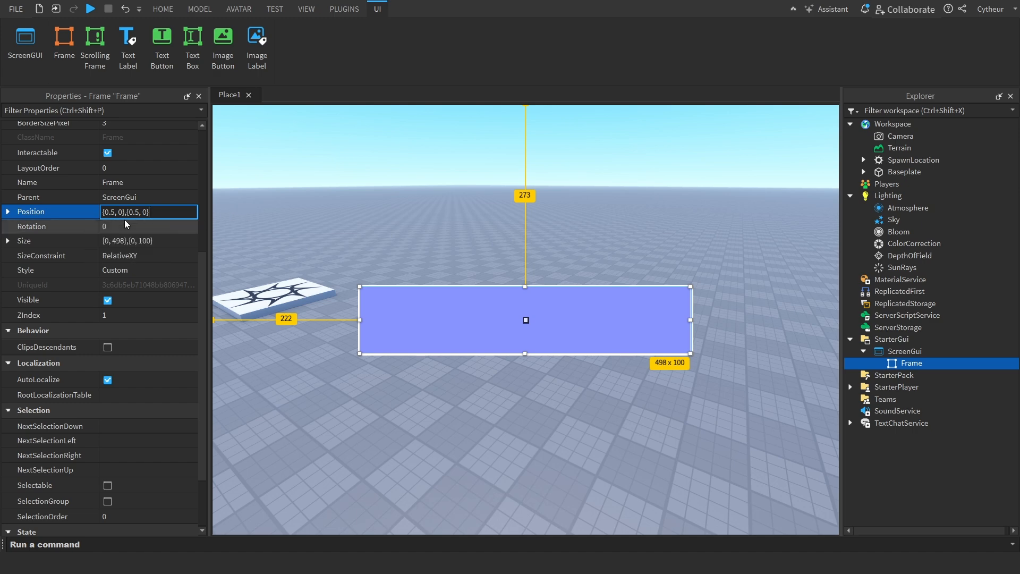
Set the X component of the Frame's Size to scale 0.5 and offset 0
click(112, 242)
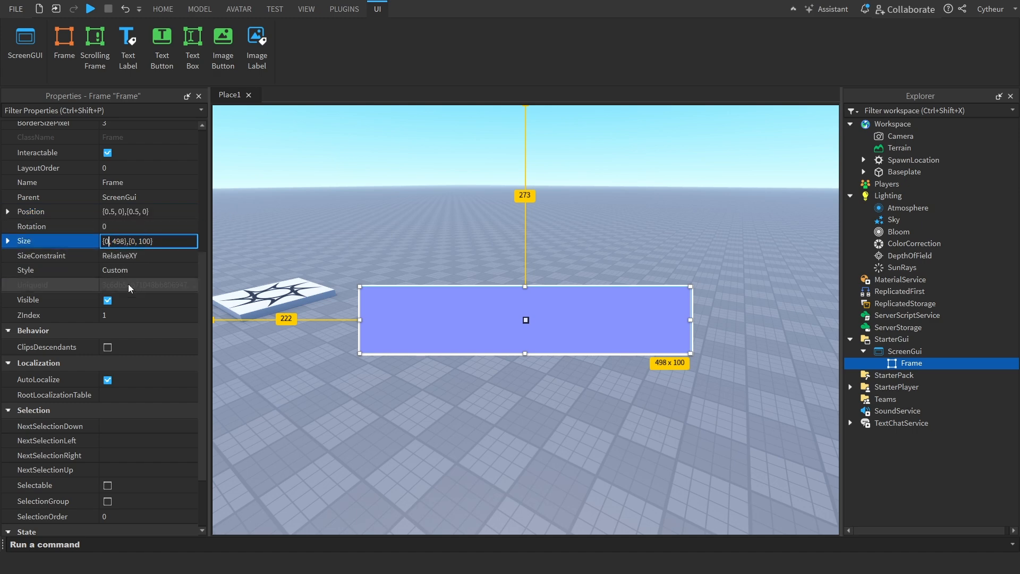
text(.50)
key(Return)
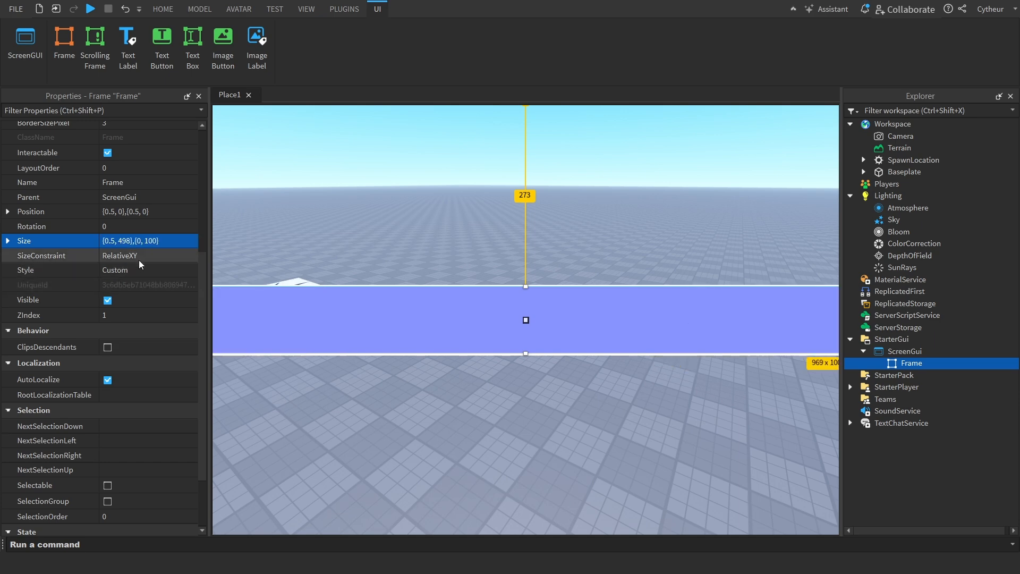
double_click(126, 245)
key(BackSpace)
text(0)
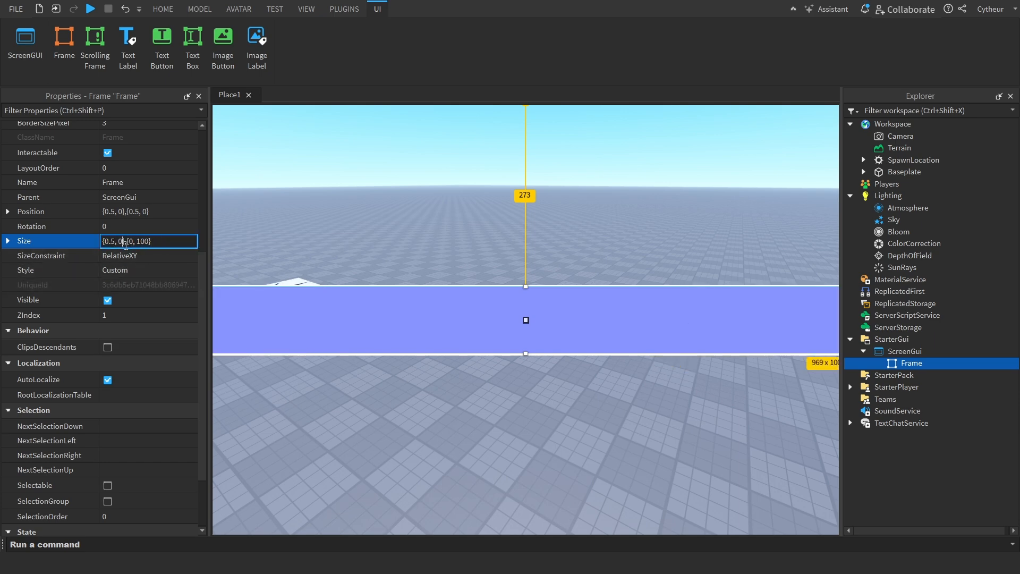
key(Return)
Set the Y component of the Frame's Size to scale 0.5 and offset 0, and deselect the Frame
click(126, 245)
double_click(143, 242)
text(0.5)
key(Return)
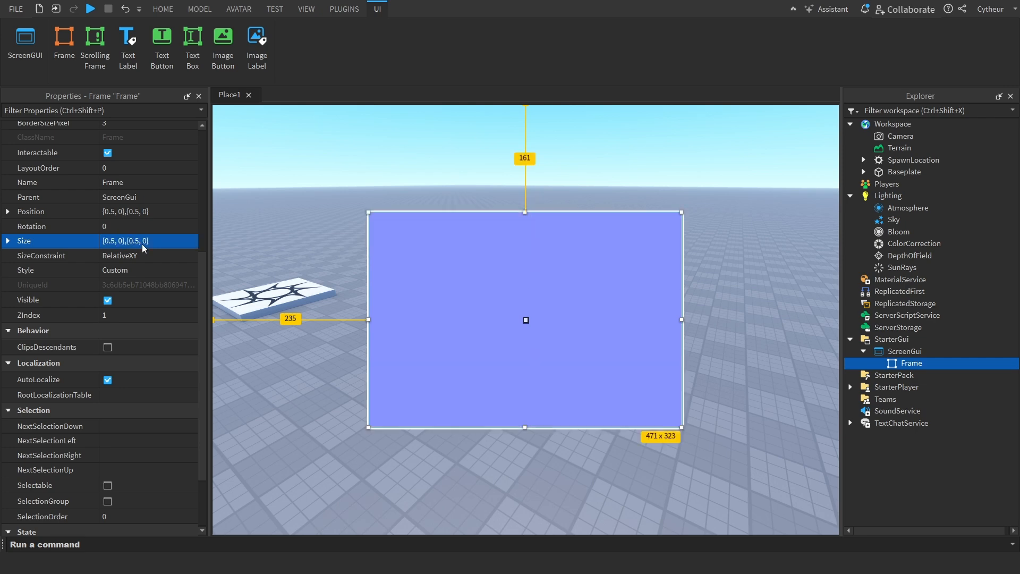
click(547, 155)
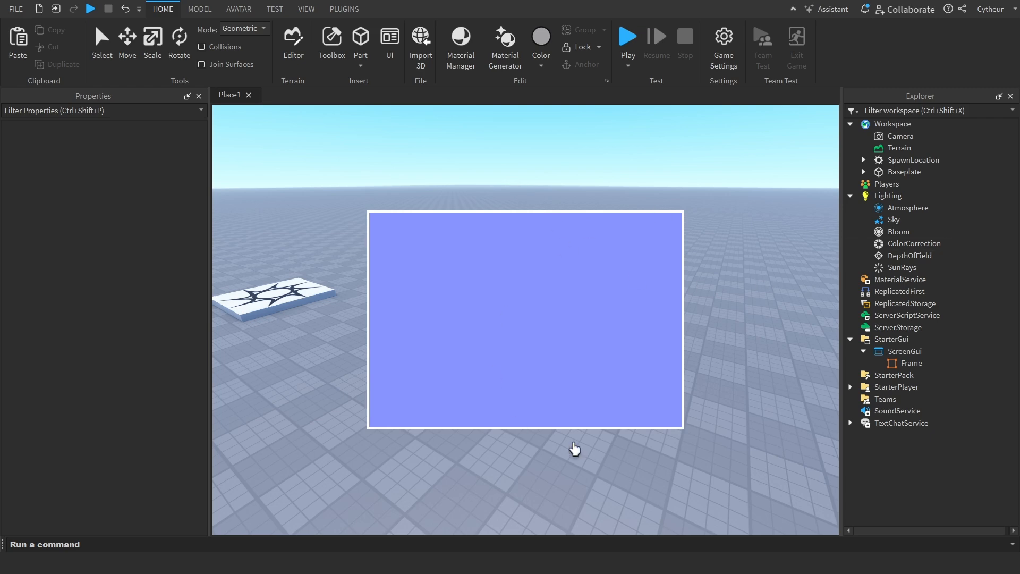
Reselect the Frame and enter 1 as the Y scale of its Size
click(911, 364)
scroll(163, 356, down, 3)
click(137, 343)
click(134, 373)
key(Left)
key(Left)
key(Left)
key(Left)
key(BackSpace)
Enter 1 as the X scale of the Frame's Size and apply the size {1, 0},{1, 0}
key(BackSpace)
key(BackSpace)
text(1)
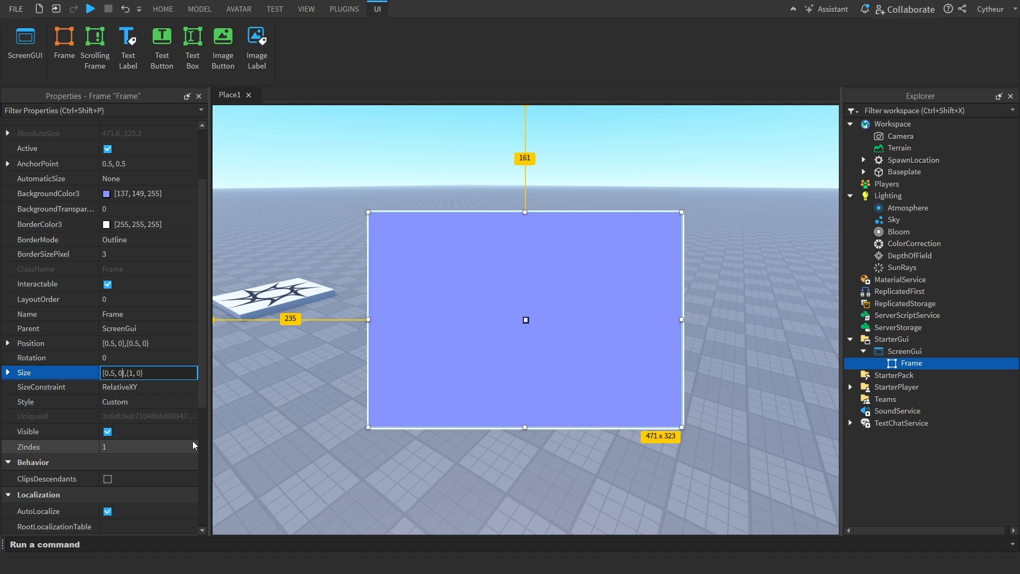
key(Left)
key(Left)
key(Left)
key(BackSpace)
key(BackSpace)
key(BackSpace)
text(1)
key(Return)
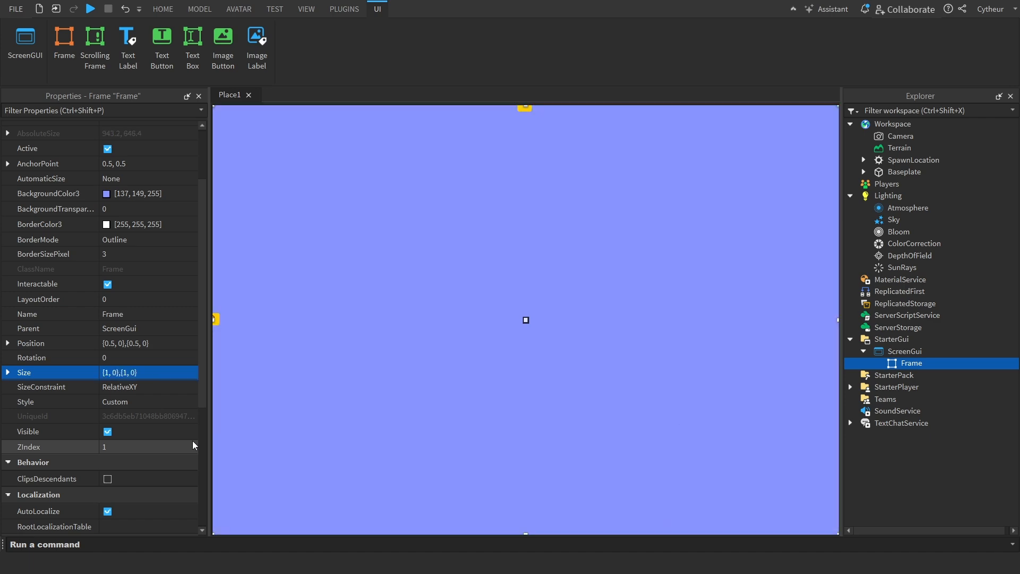
Set the Y scale of the Frame's Size to 0.2, keeping the Frame in the ScreenGui
click(123, 372)
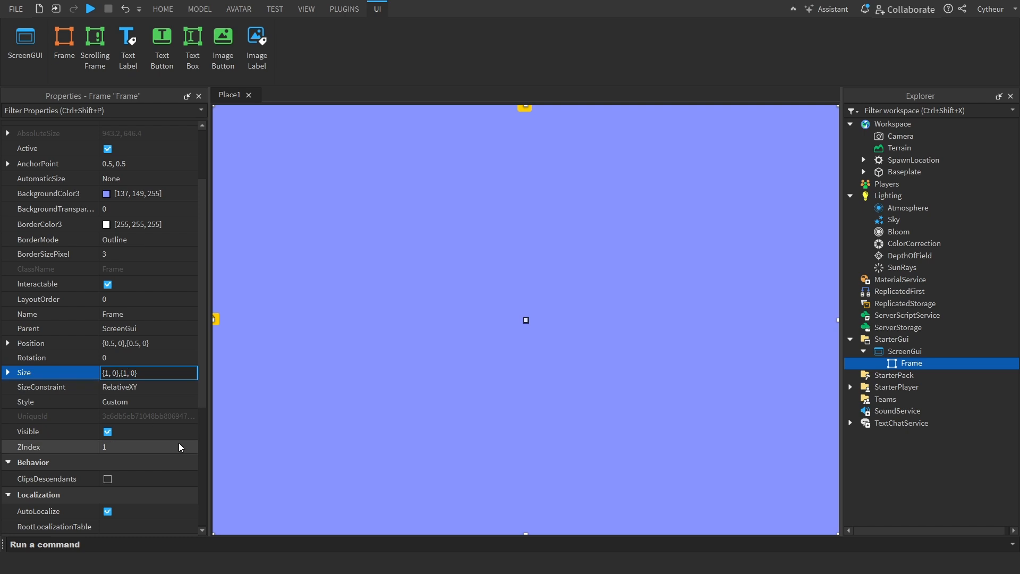
key(BackSpace)
text(.2)
key(Left)
key(Return)
key(Delete)
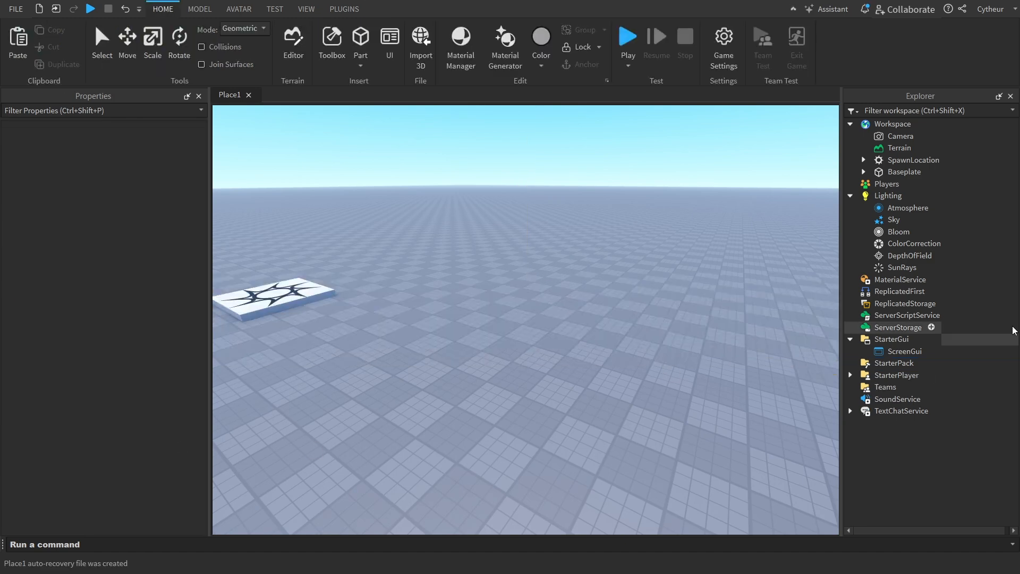
key(ctrl+z)
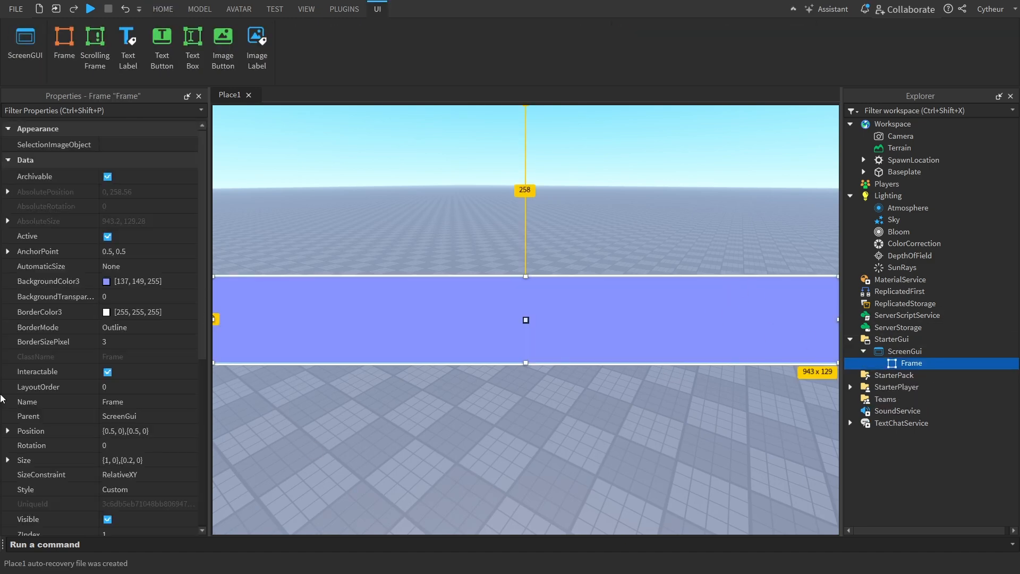
Move the Frame by setting its Position to {0, 0},{0.2, 0}
click(117, 431)
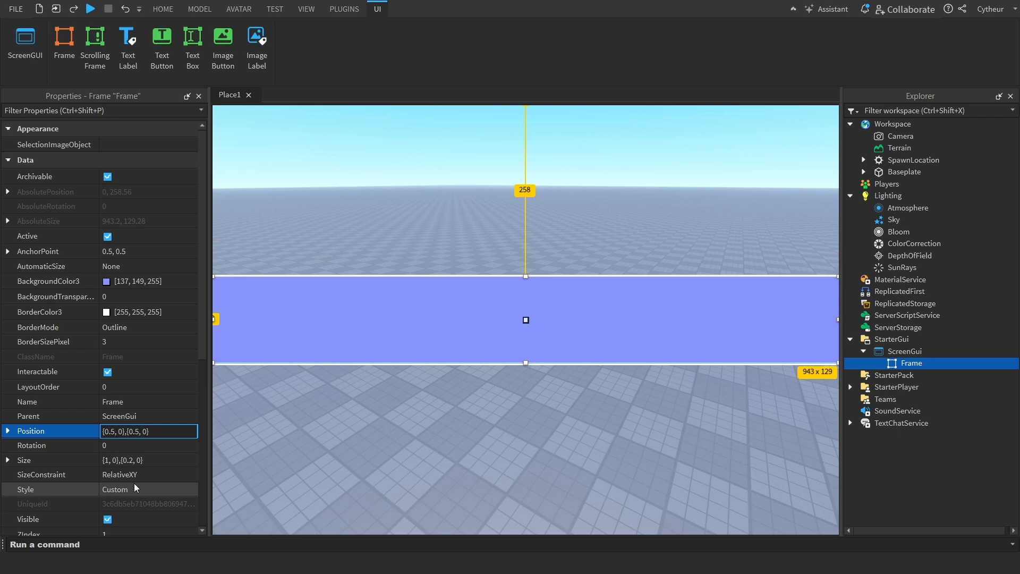
key(BackSpace)
key(Right)
key(Right)
key(BackSpace)
text(2)
key(Return)
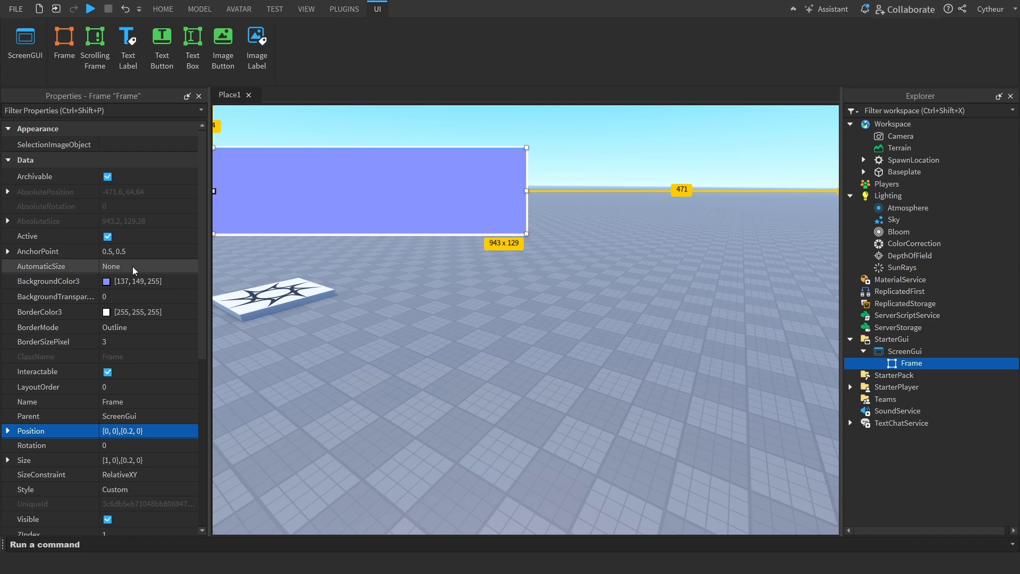
Centre the Frame horizontally by setting the X scale of its Position to 0.5
click(137, 252)
click(77, 433)
click(106, 431)
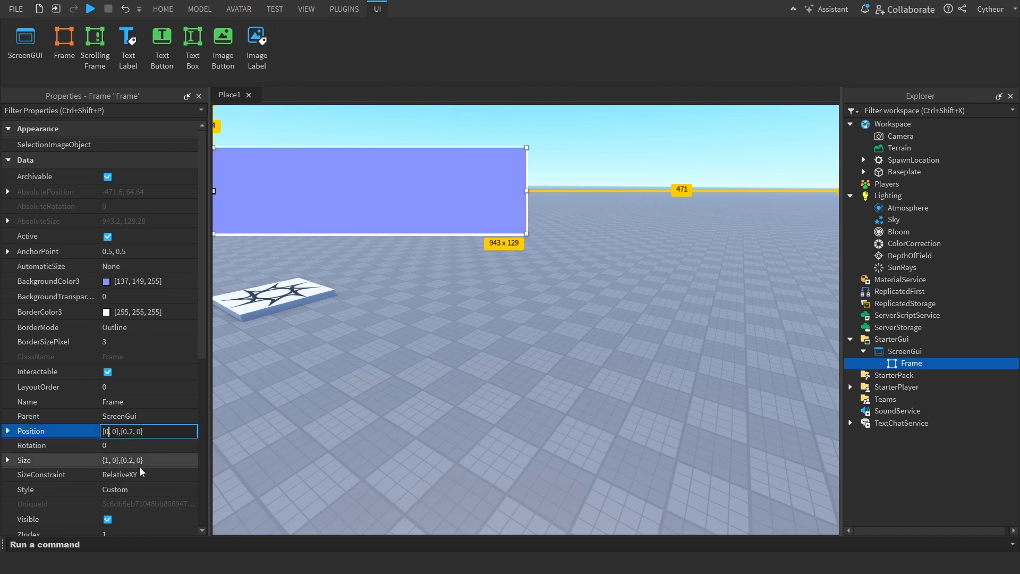
text(.5)
key(Return)
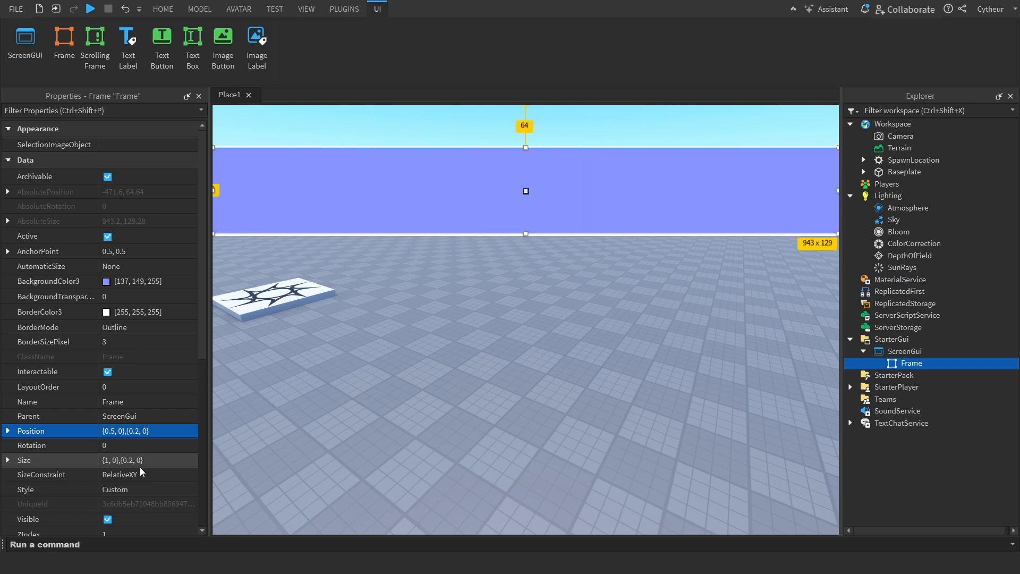
Centre the Frame vertically by setting the Y scale of its Position to 0.5
click(147, 431)
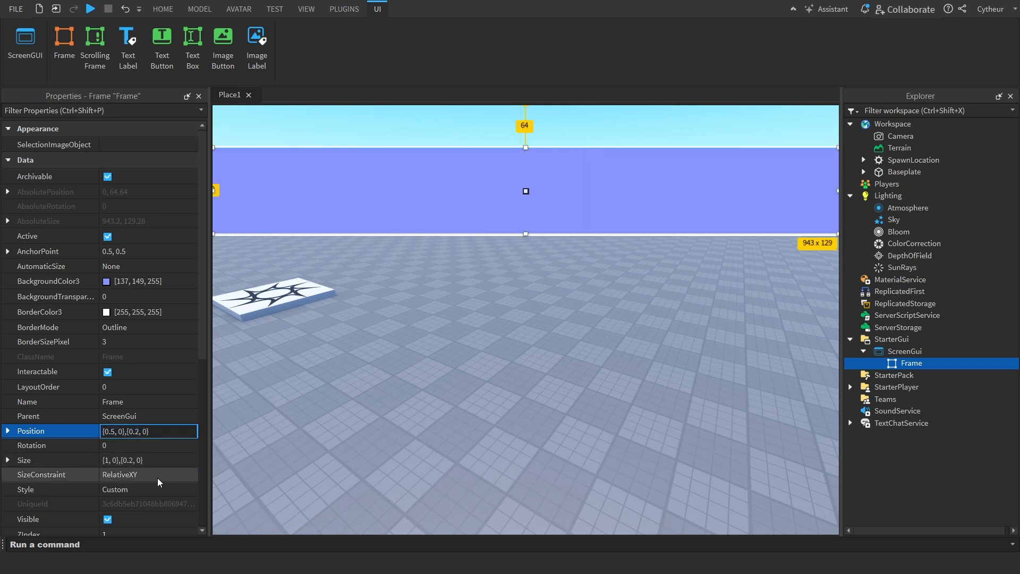
key(BackSpace)
text(5)
key(Return)
Widen the Frame beyond the screen by setting the X scale of its Size to 3
click(130, 459)
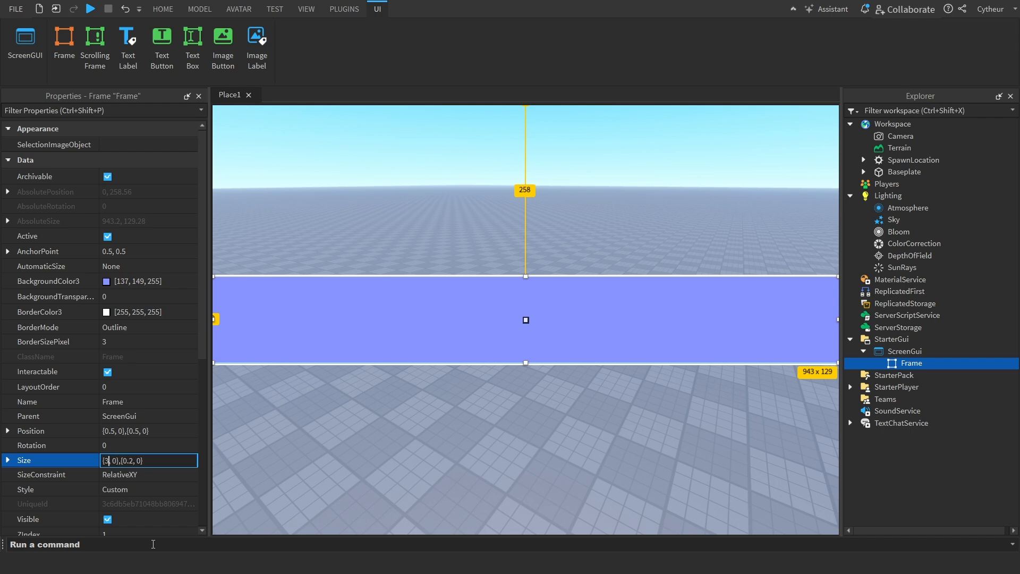
text(3)
key(Return)
Set the X scale of the Frame's Size to 0.5 so it spans half the screen width
click(106, 459)
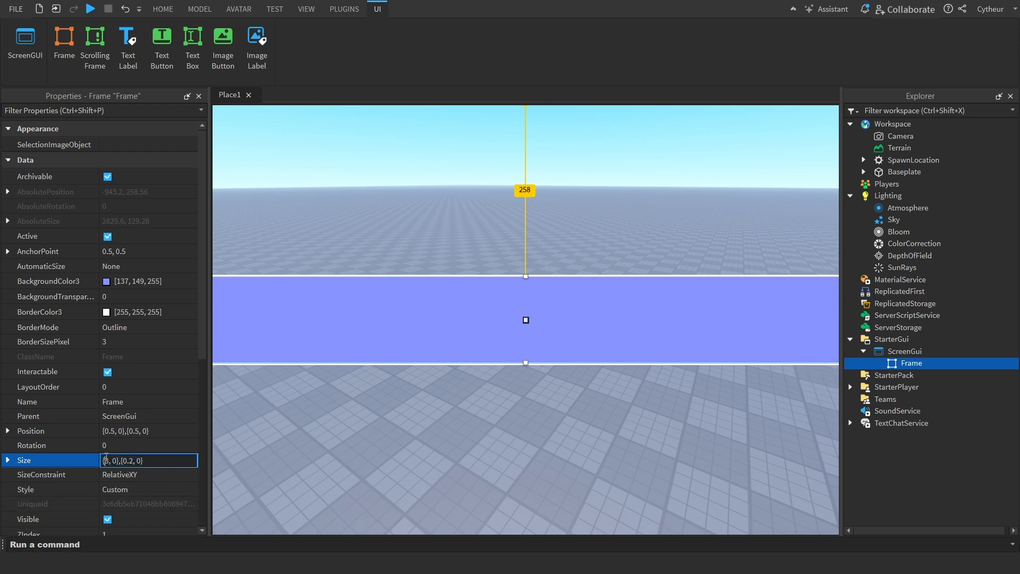
key(BackSpace)
text(0.5)
key(Return)
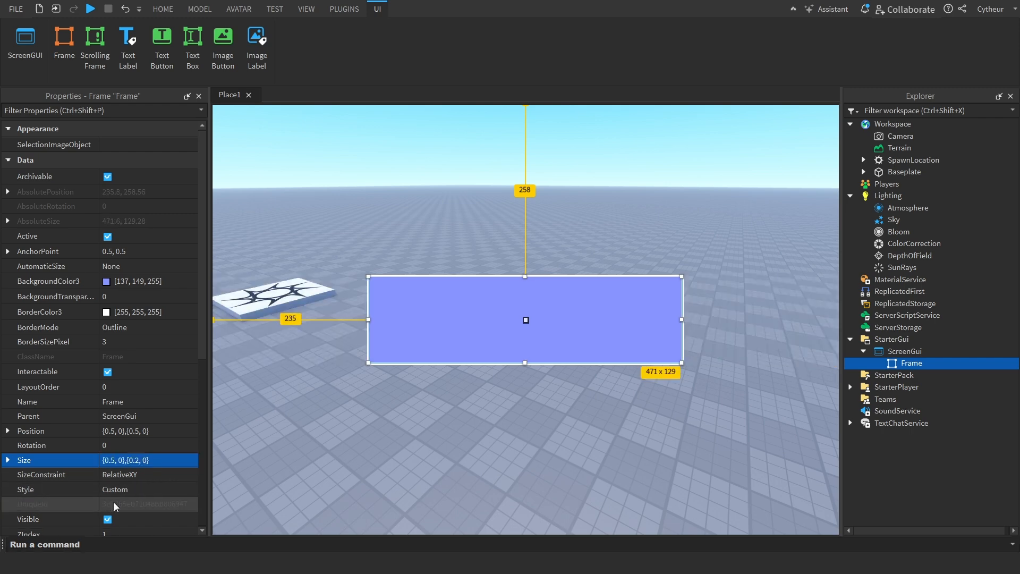
Rotate the Frame by setting its Rotation to 45
click(127, 432)
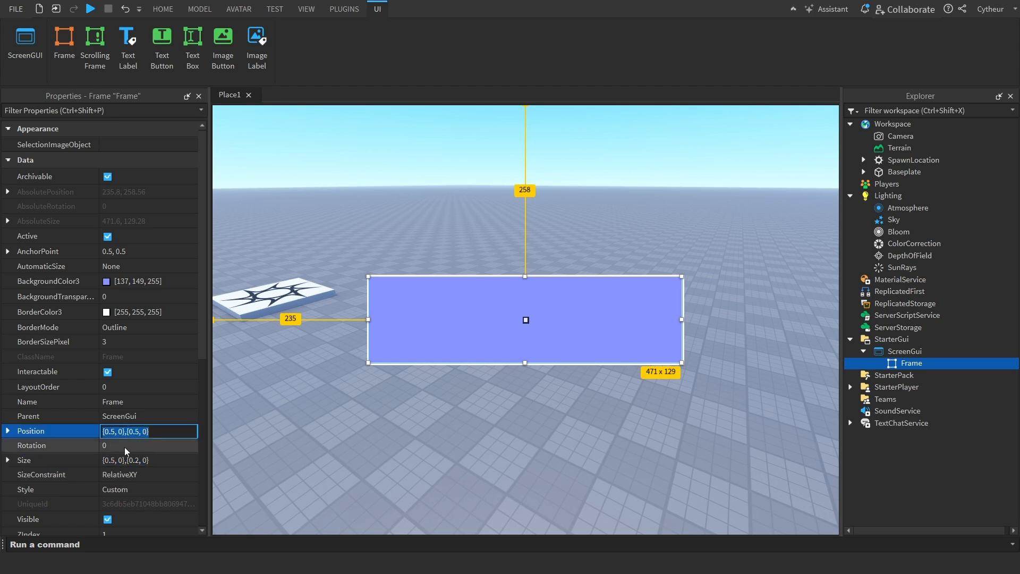
click(142, 450)
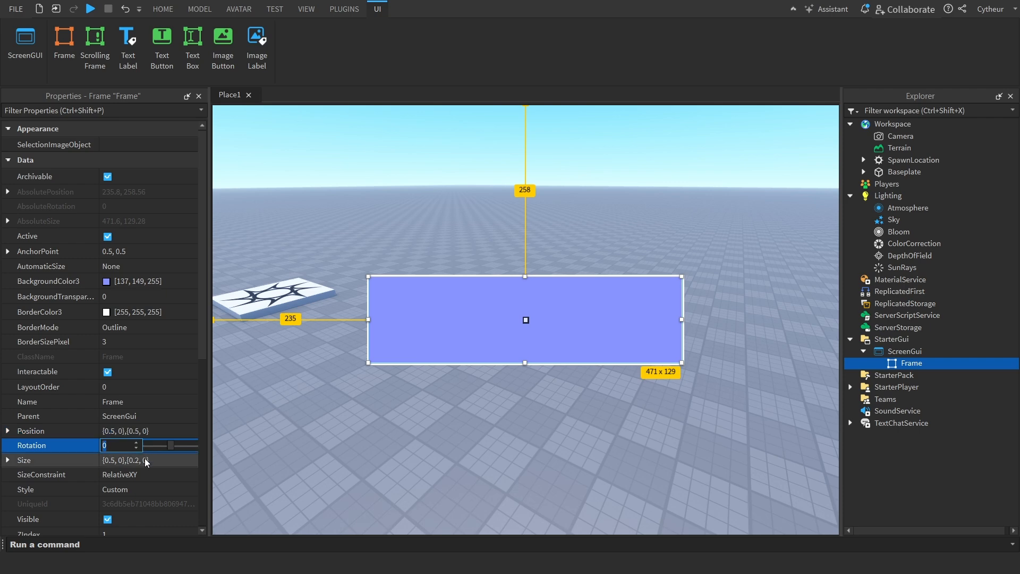
text(45)
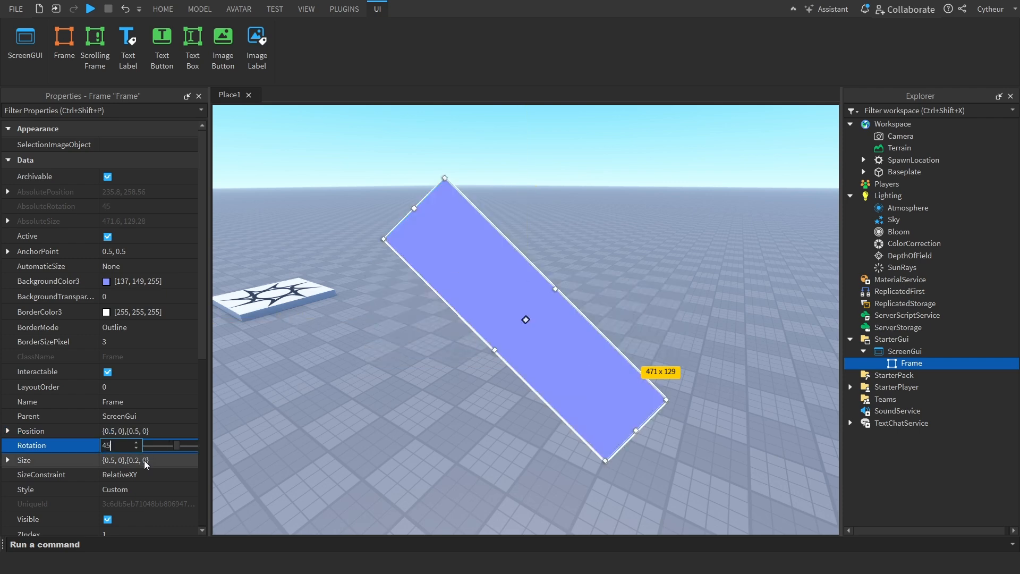
key(Return)
Turn the Frame upright by setting its Rotation to 90
click(131, 447)
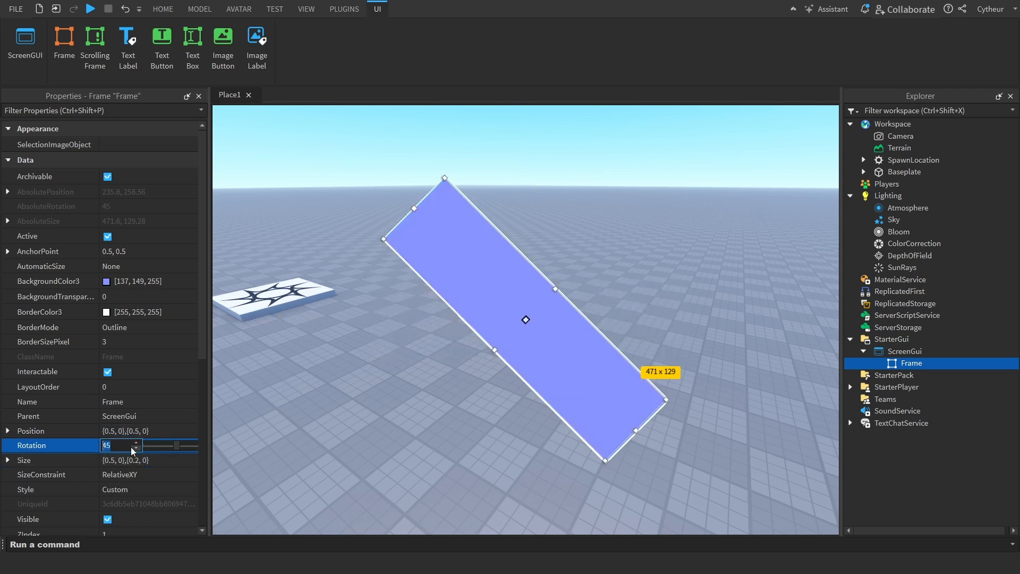
text(90)
key(Return)
click(131, 447)
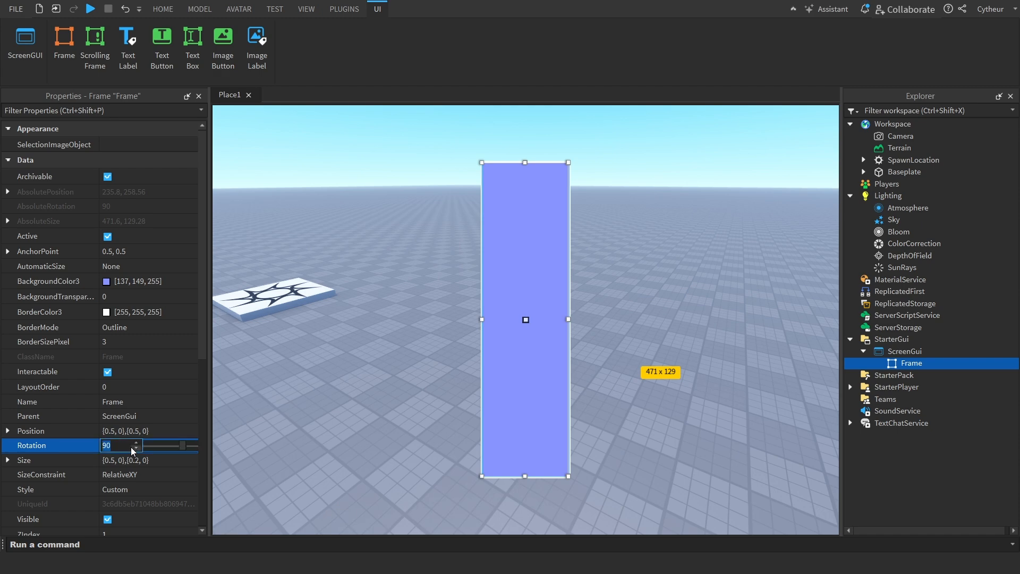
Set the Frame's Rotation to 0, try a Rotation of 15, and return it to 0
text(0)
key(Return)
click(131, 448)
text(15)
key(Return)
click(131, 448)
key(BackSpace)
text(0)
key(Return)
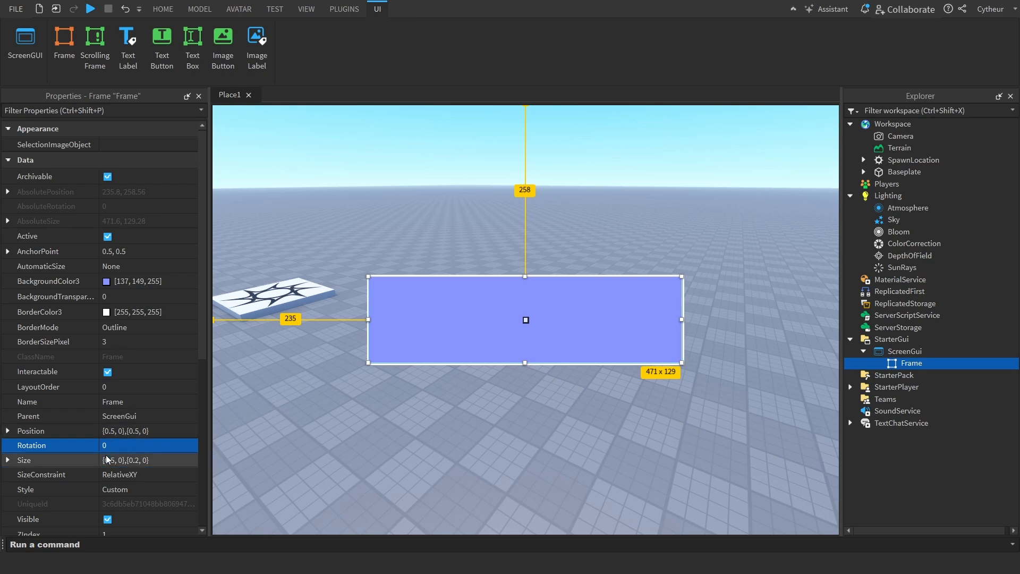
click(131, 461)
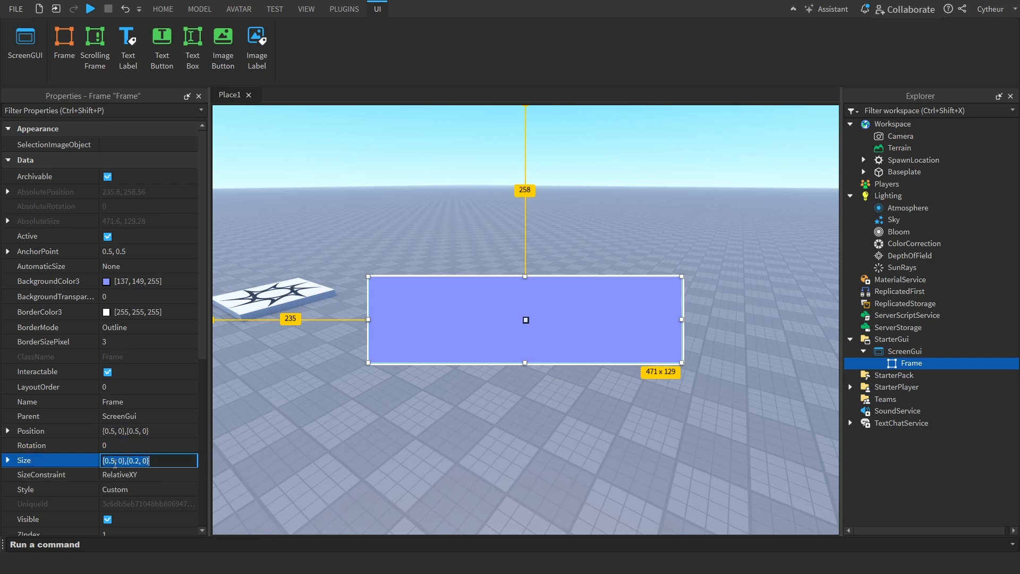
drag(129, 461, 101, 462)
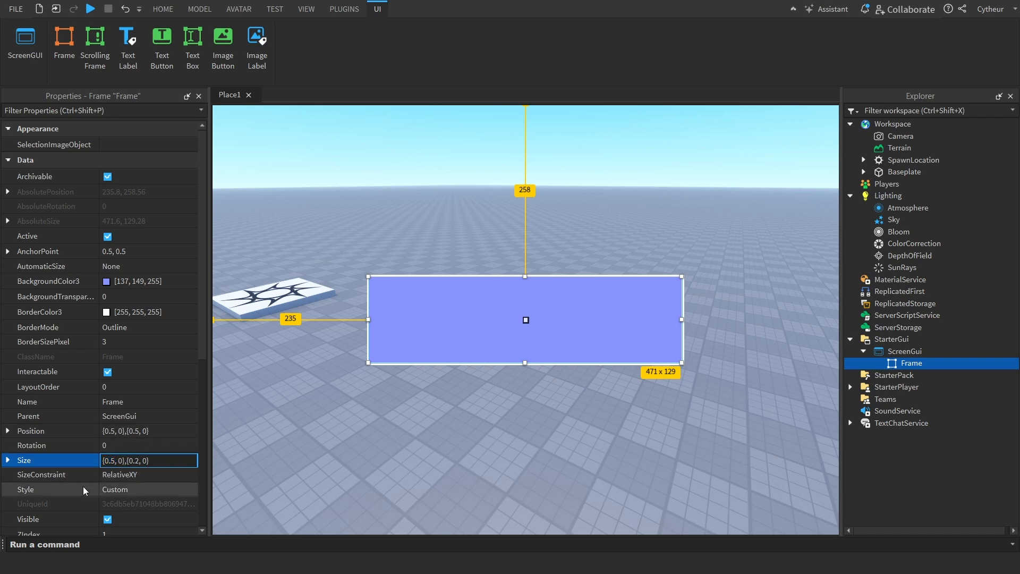
scroll(136, 477, down, 2)
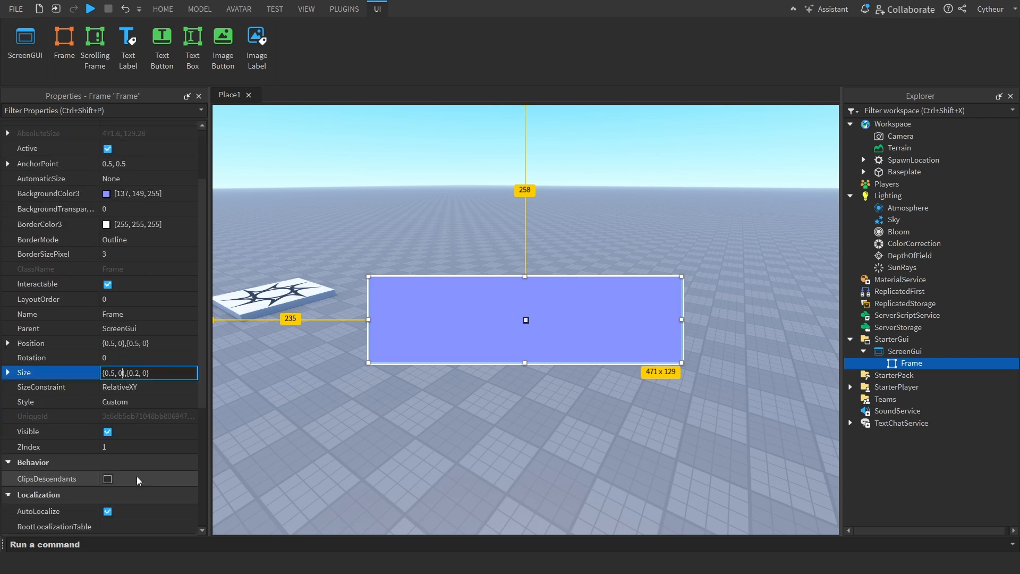
click(143, 388)
click(143, 387)
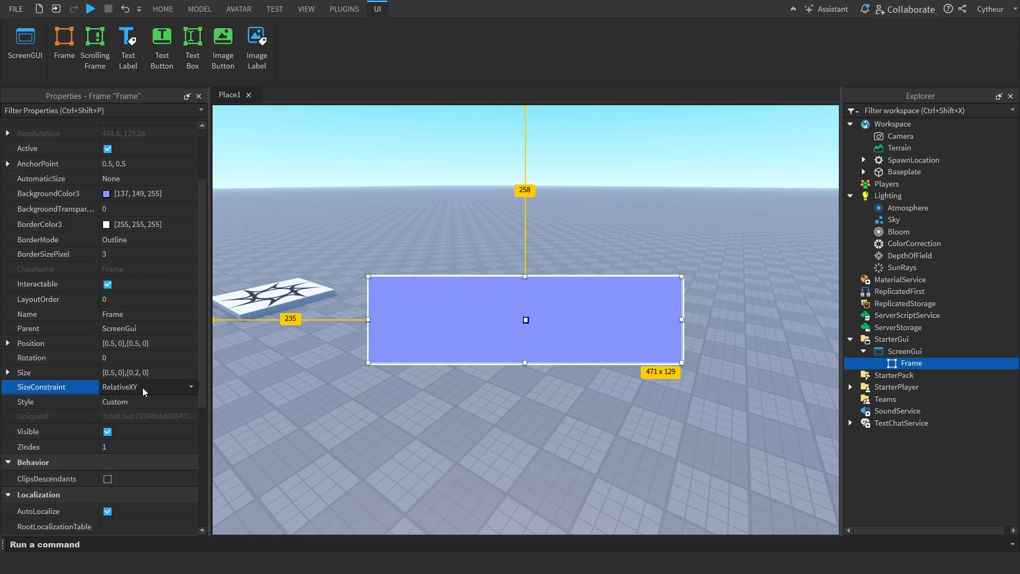
Try the ChatBlue, ChatRed and RobloxRound options for the Frame's Style property
click(153, 407)
click(153, 408)
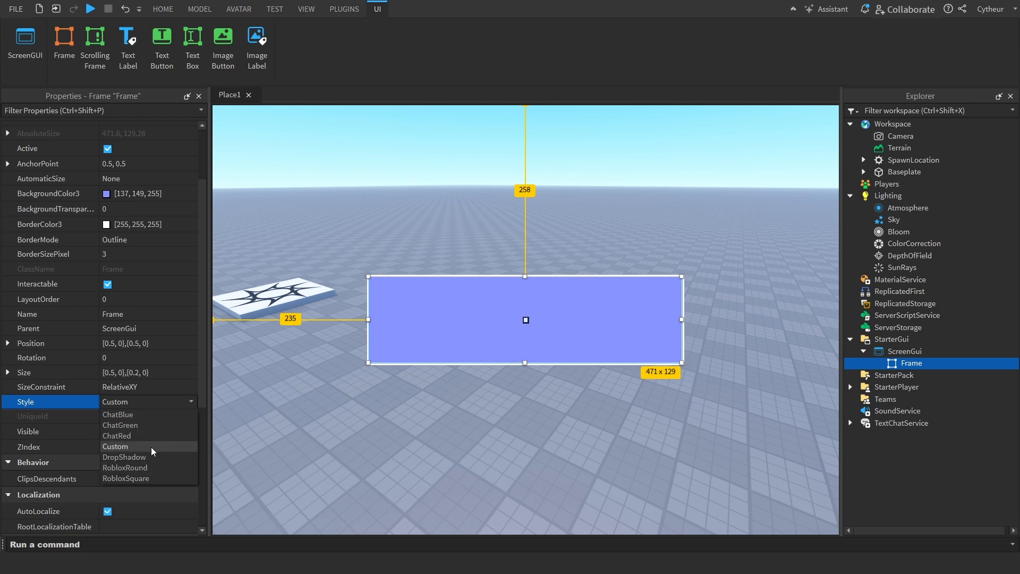
click(178, 415)
click(181, 401)
click(173, 407)
click(161, 433)
click(161, 403)
click(139, 465)
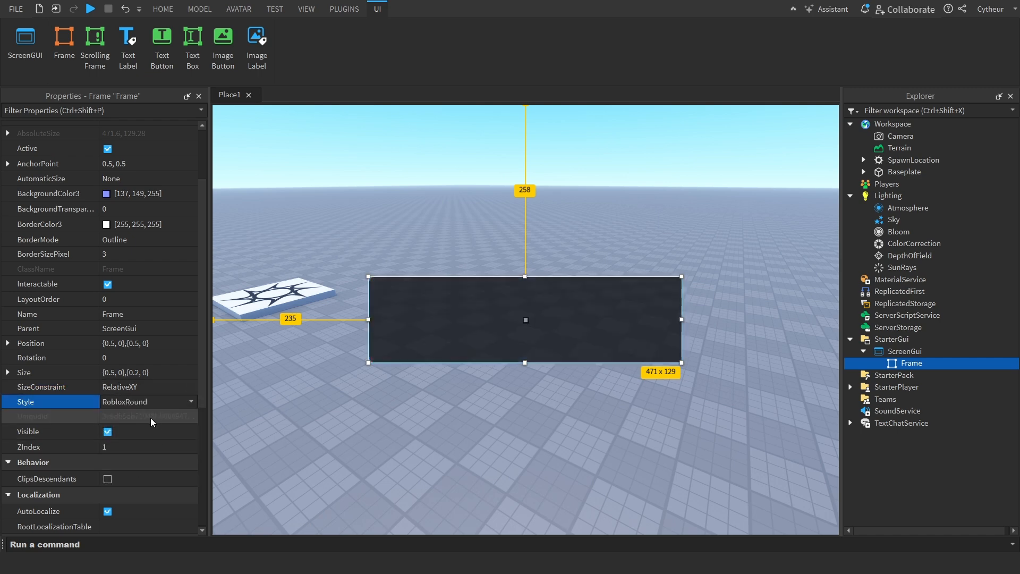
Try the DropShadow and ChatBlue styles on the Frame, and restore its Style to Custom
click(151, 403)
click(142, 458)
click(122, 403)
click(137, 414)
click(142, 404)
click(136, 445)
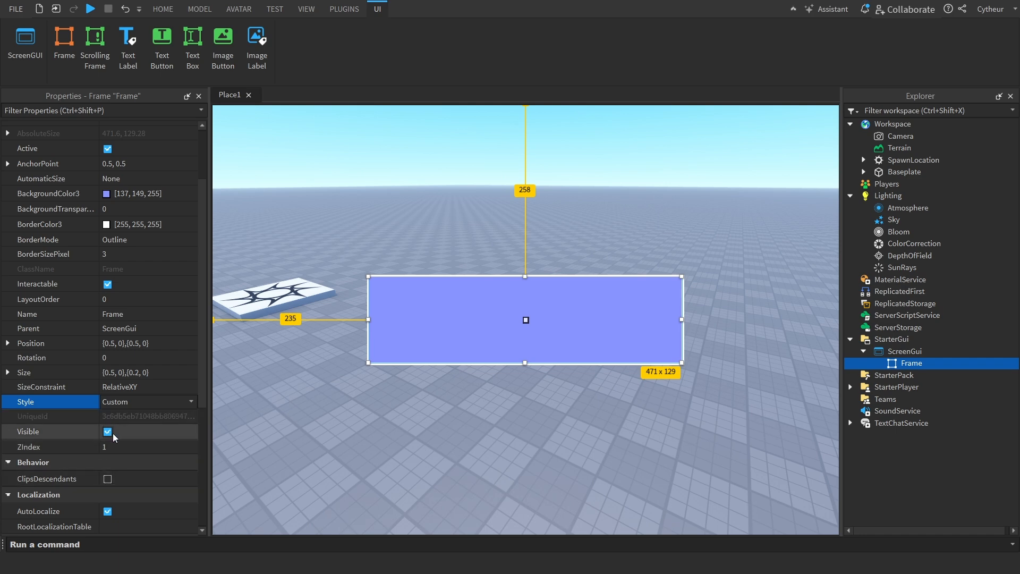
Hide the Frame by turning off its Visible property, and turn Visible back on
click(119, 432)
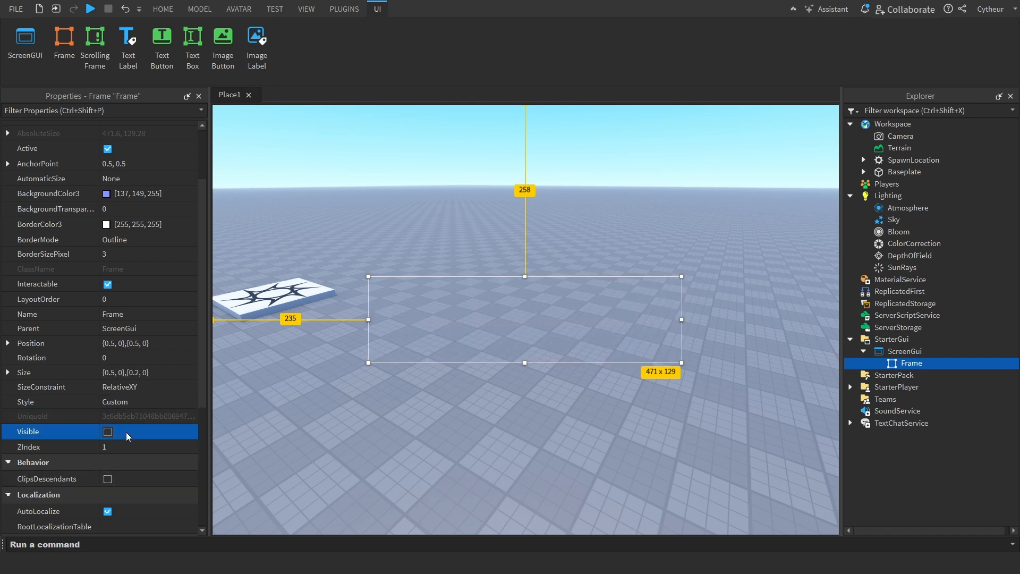
click(126, 432)
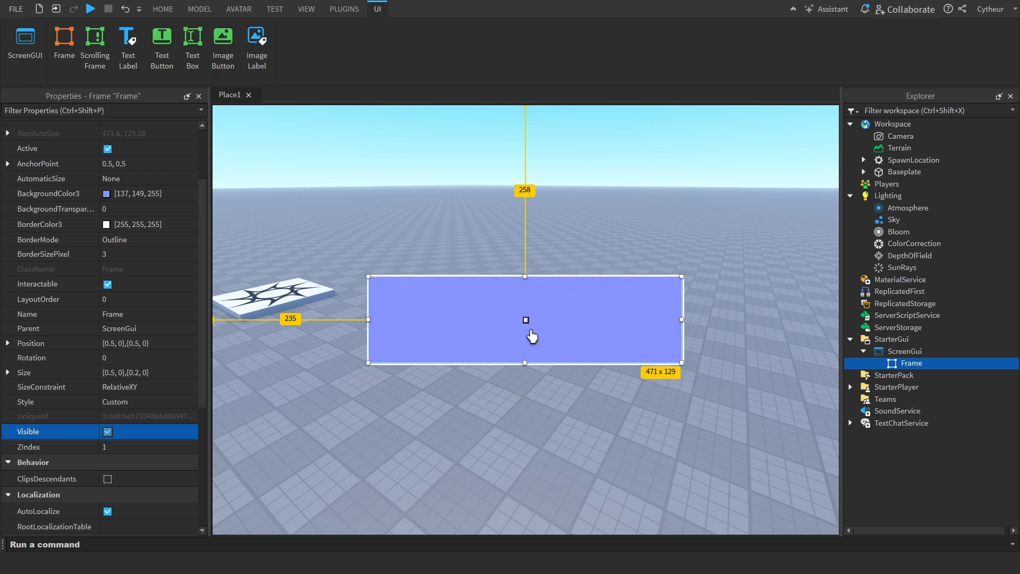
Narrow the Frame from its right edge to about 151 x 129 pixels and set its ZIndex to 5
right_drag(622, 222, 642, 215)
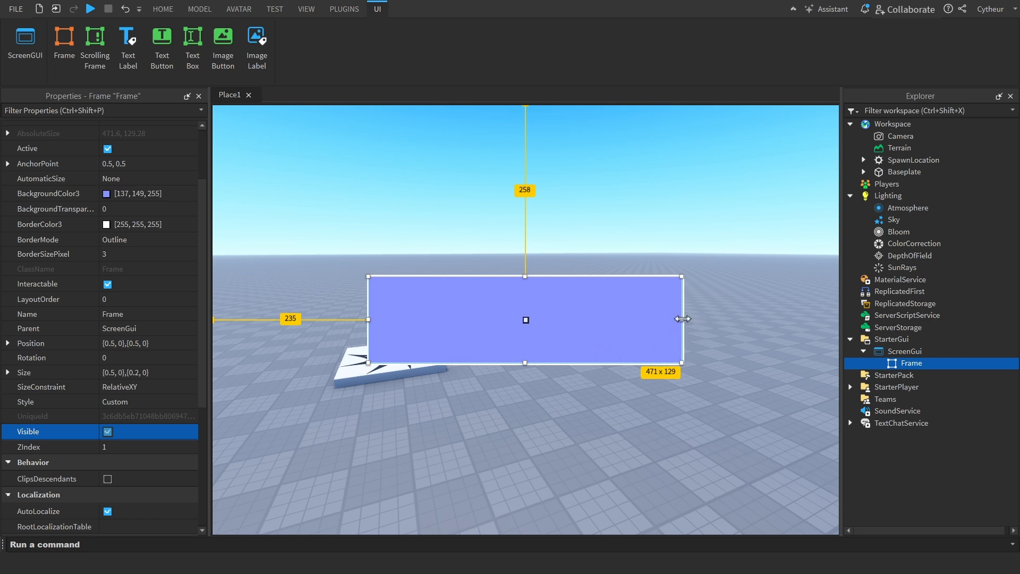
drag(683, 319, 469, 319)
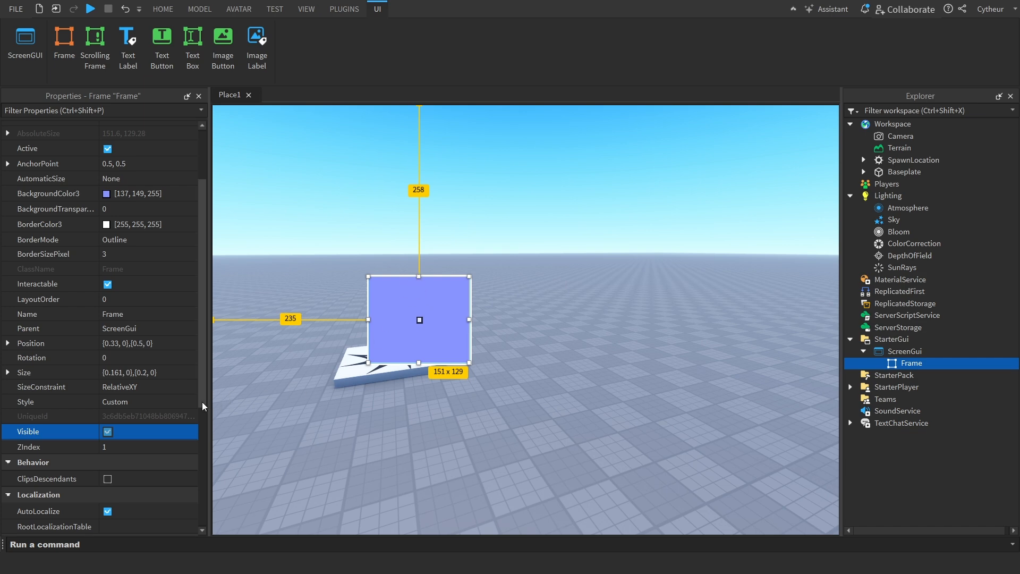
click(142, 452)
text(5)
key(Return)
Duplicate the Frame to the lower right of the original and set the copy's BackgroundColor3 to orange [255, 85, 0]
key(ctrl+d)
drag(413, 346, 526, 422)
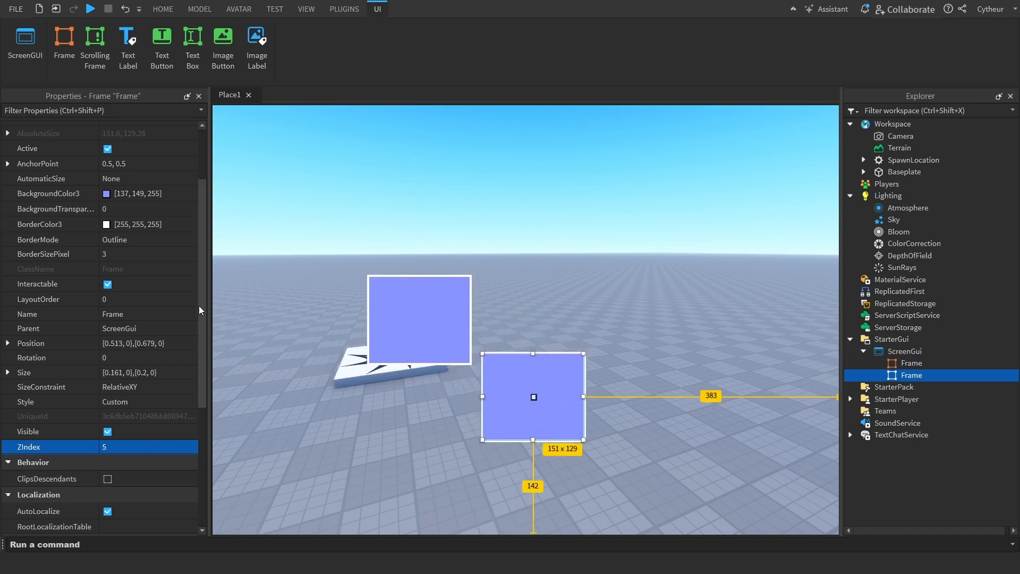
scroll(133, 298, up, 3)
click(106, 281)
click(409, 231)
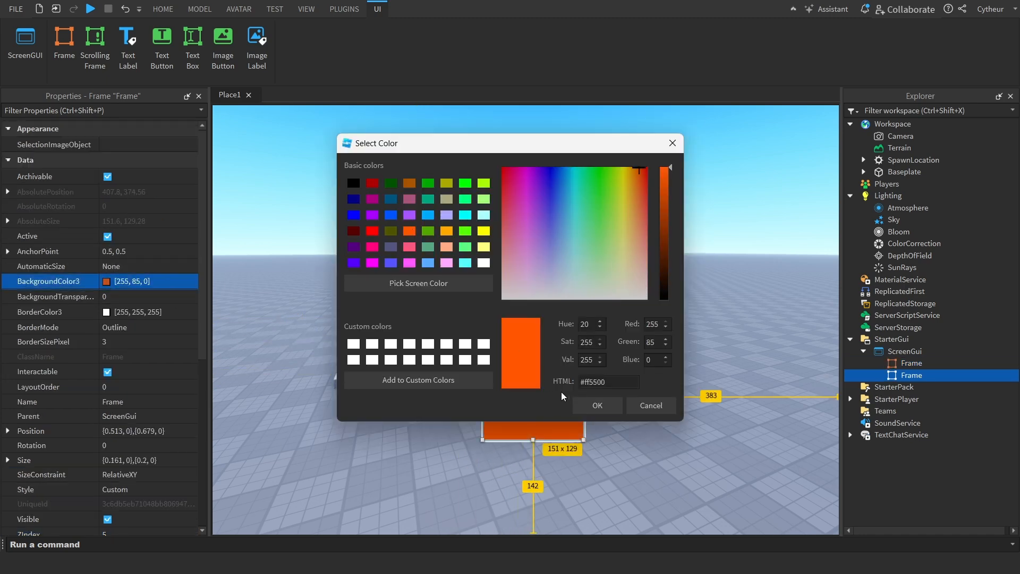
click(597, 405)
Set the orange Frame's ZIndex to 10 and move it so it overlaps the purple Frame
scroll(139, 497, down, 3)
scroll(140, 497, down, 3)
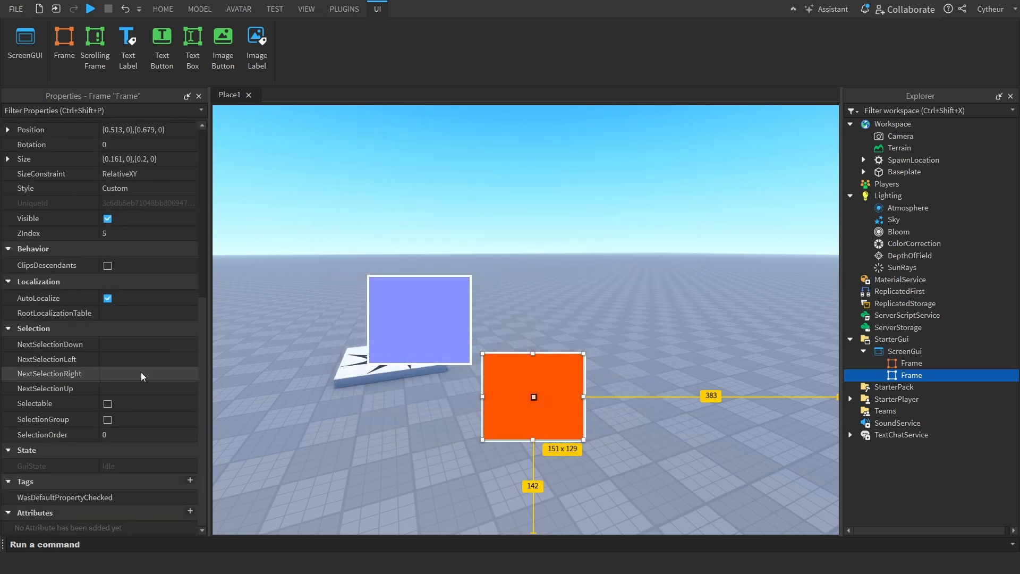
click(147, 234)
text(1)
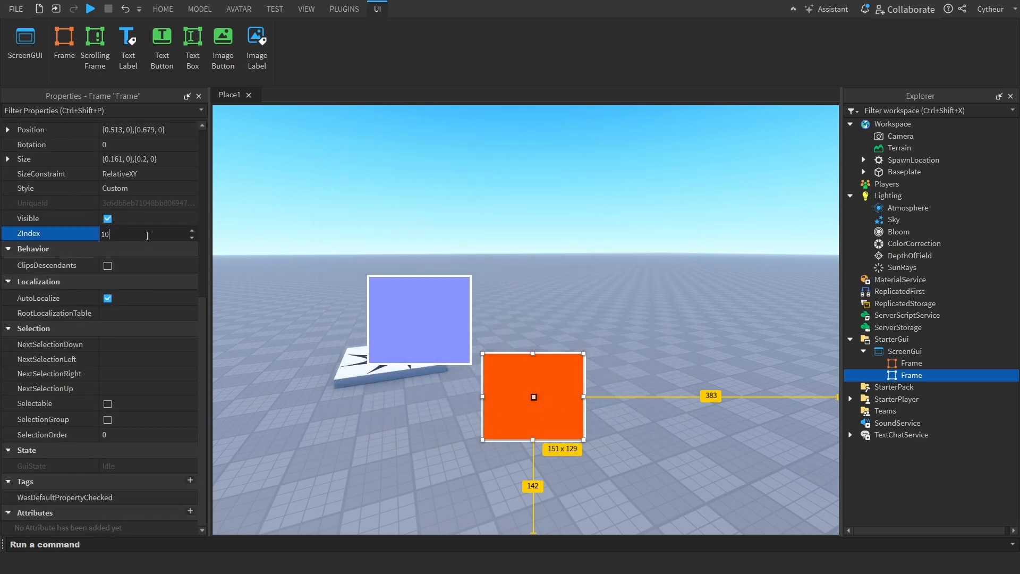
text(0)
key(Return)
drag(508, 432, 447, 326)
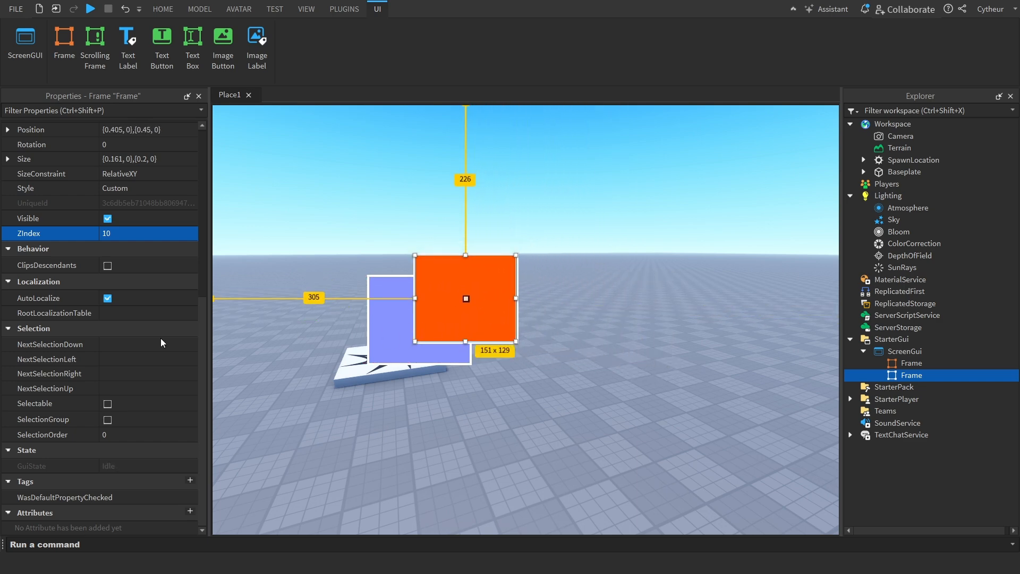
Set the orange Frame's ZIndex to 2, and delete that duplicate Frame
click(143, 237)
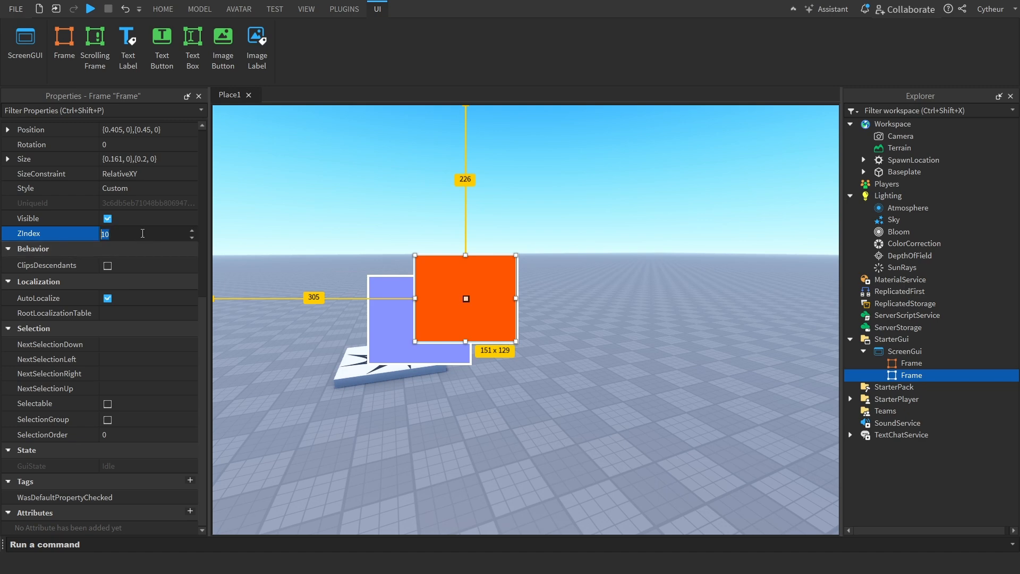
key(Return)
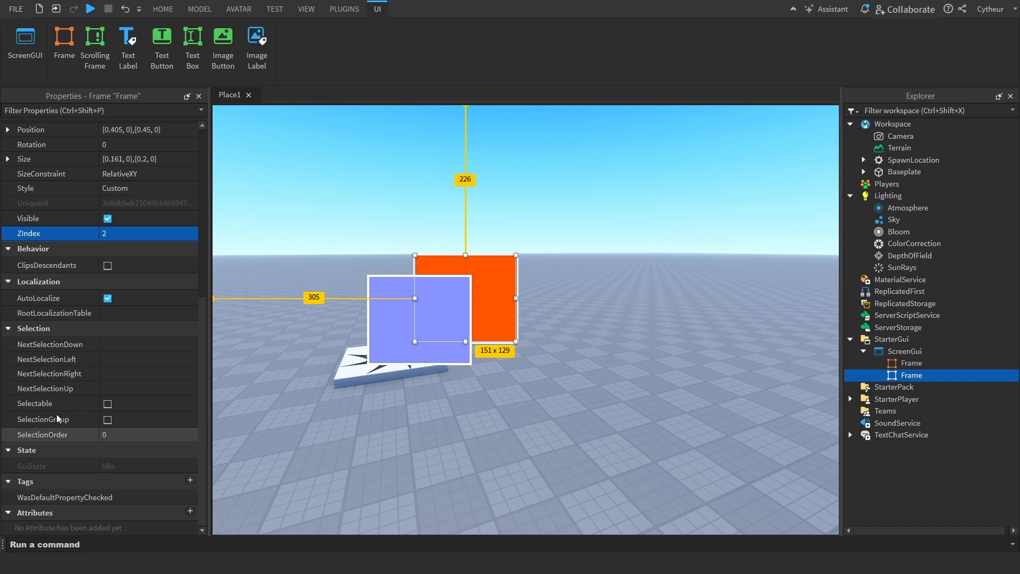
key(Delete)
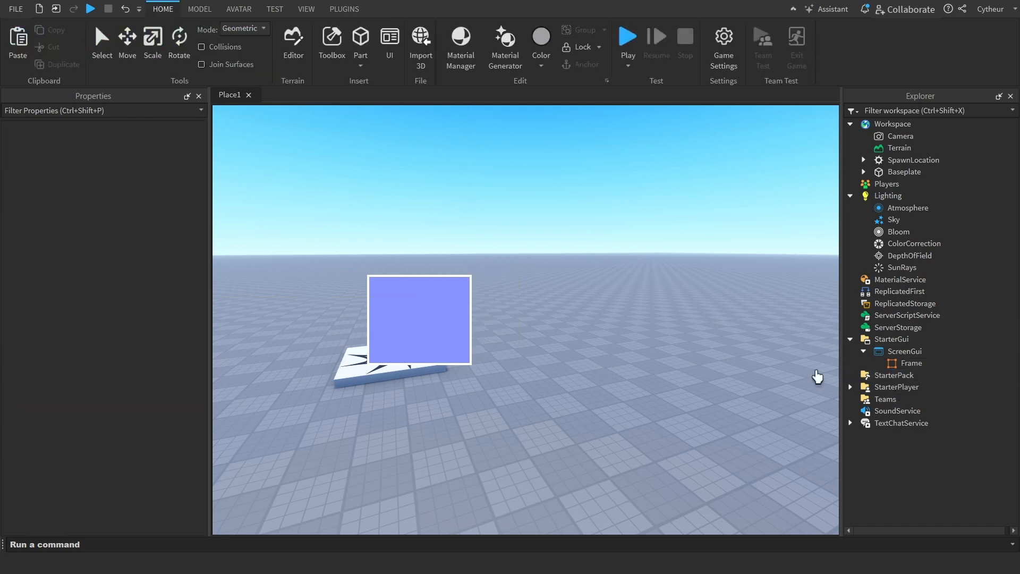
Enlarge the remaining purple Frame to about 402 x 340 pixels and move it near the middle of the viewport
click(921, 364)
drag(429, 321, 694, 440)
drag(617, 394, 587, 353)
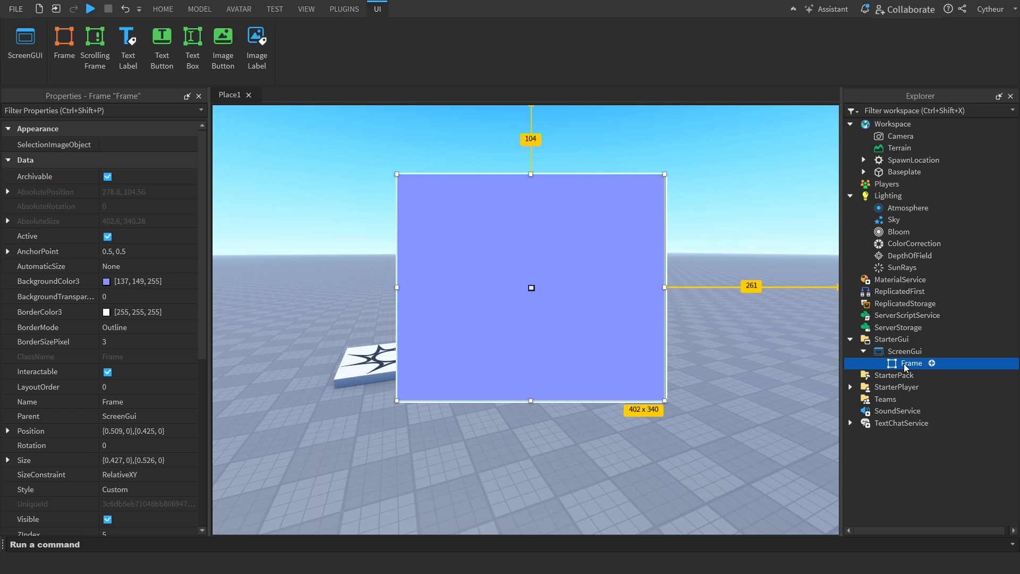
Insert a new Frame object as a child of the purple Frame
right_click(930, 363)
click(882, 343)
text(frame)
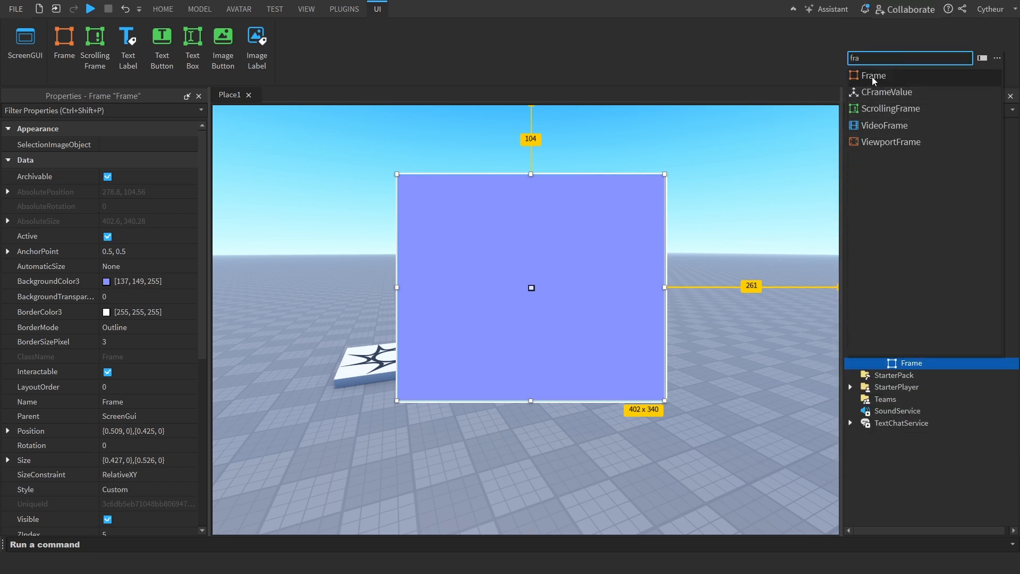
click(872, 78)
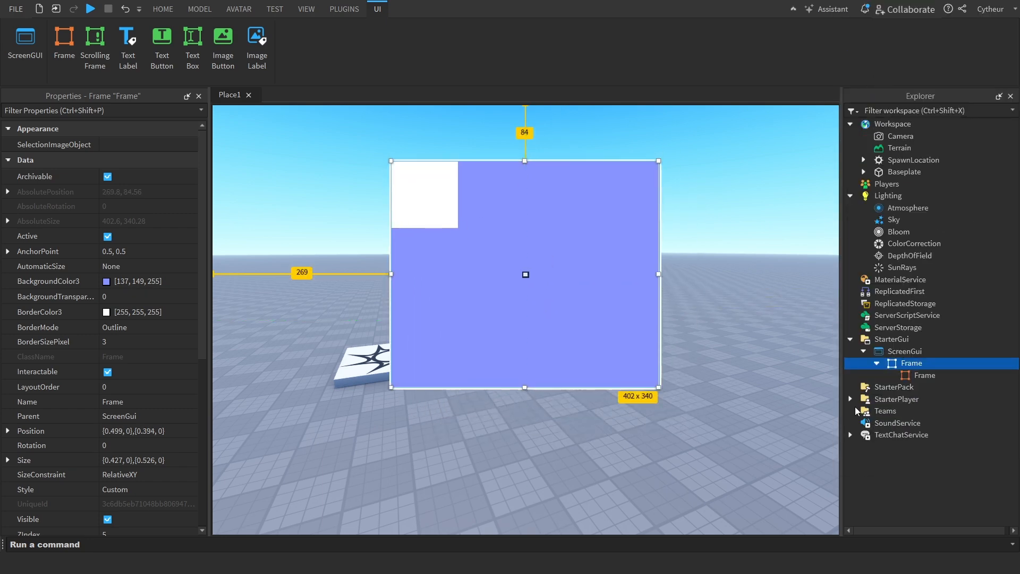
Rename the child Frame as WhiteFrame and its parent Frame as PurpleFrame
click(907, 376)
drag(426, 210, 441, 238)
click(910, 375)
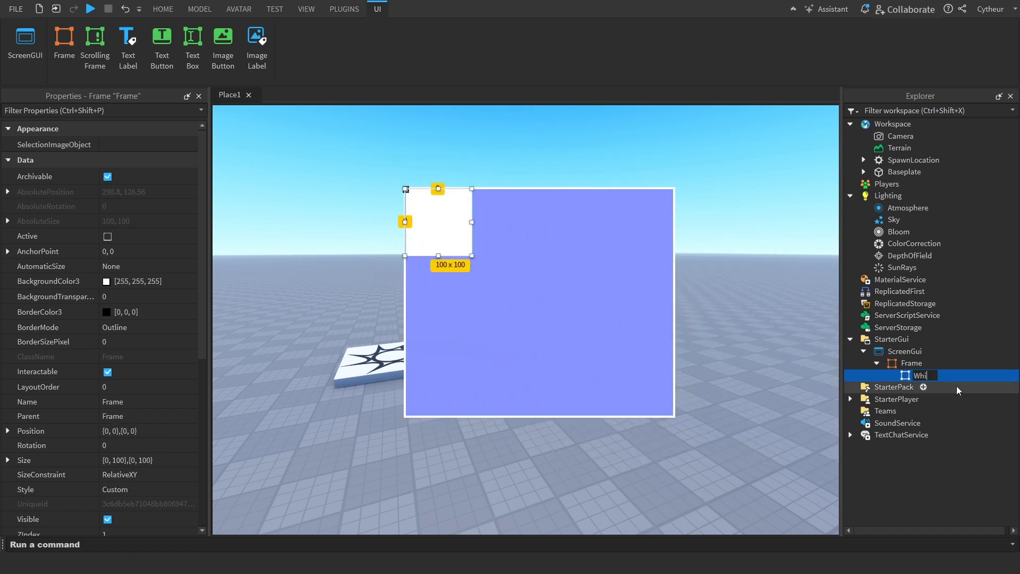
text(WhiteFrame)
key(Return)
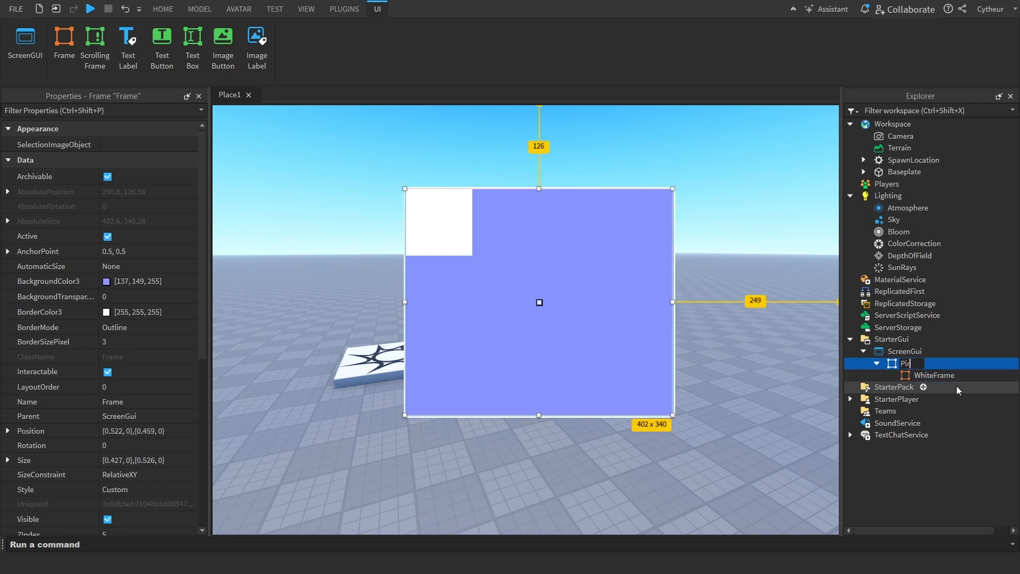
key(Return)
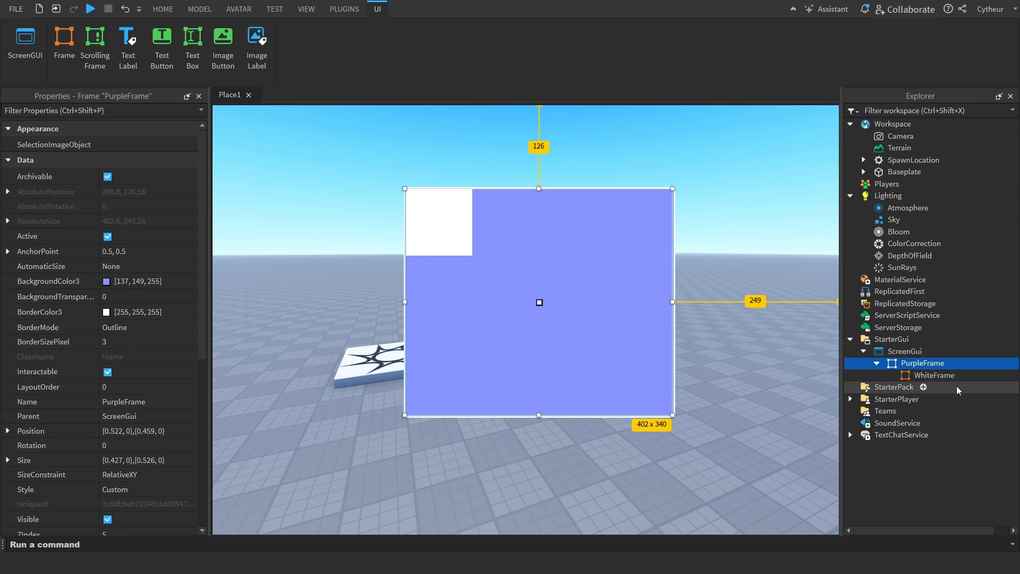
Enable ClipsDescendants on PurpleFrame
click(952, 375)
click(928, 363)
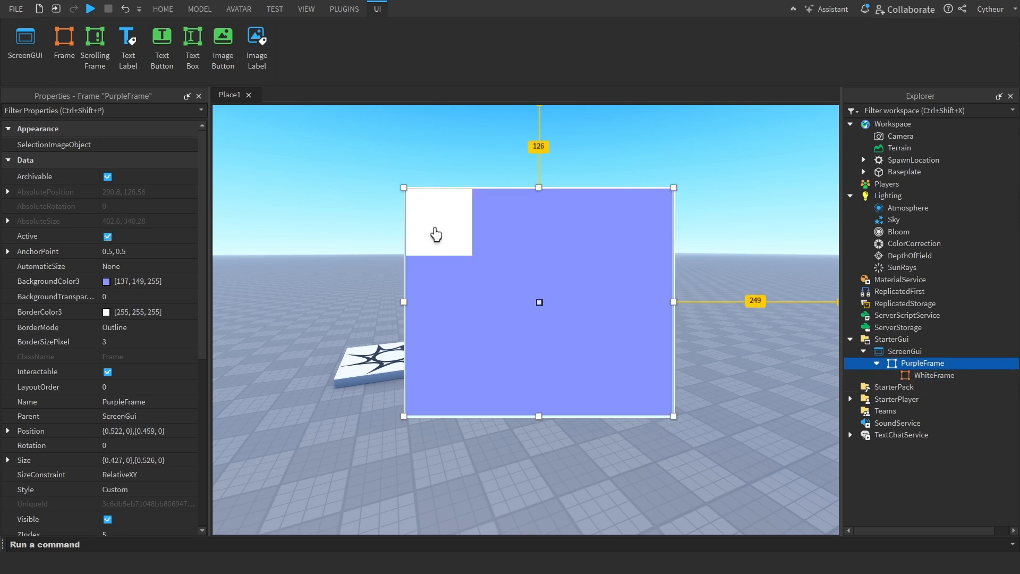
scroll(118, 468, down, 5)
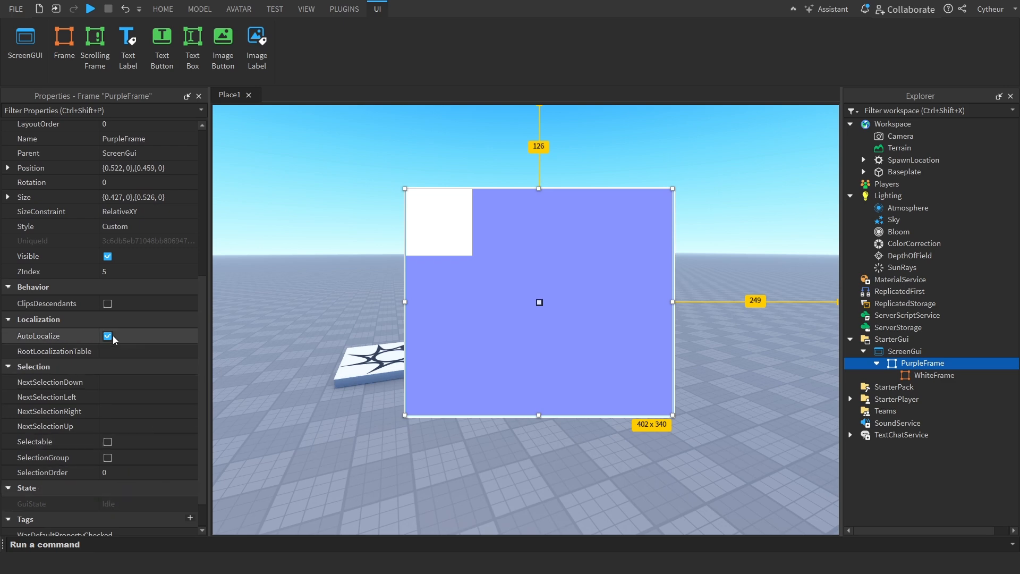
click(150, 307)
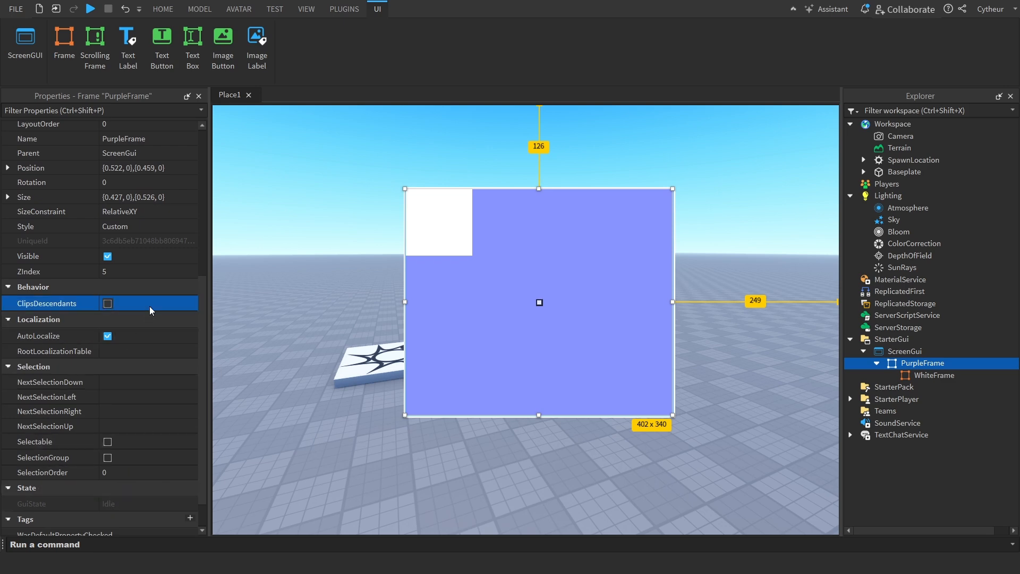
Try to select WhiteFrame's UI layer in the viewport and move it independently of PurpleFrame
click(941, 375)
mouse_move(458, 260)
mouse_down()
mouse_move(480, 285)
mouse_move(453, 269)
mouse_up()
right_click(458, 255)
click(503, 7)
right_click(453, 268)
click(503, 7)
right_click(436, 239)
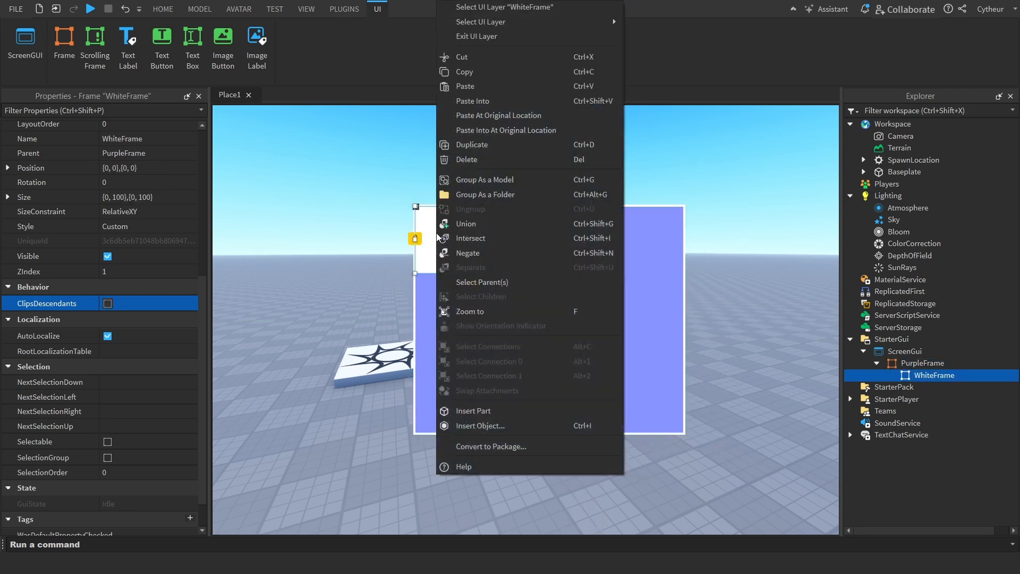
click(613, 18)
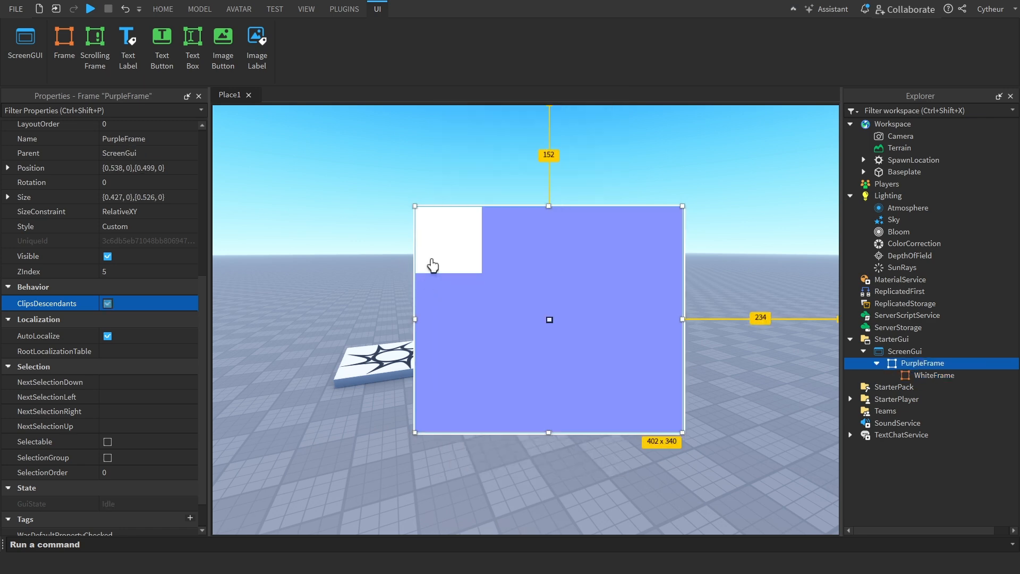
Shift WhiteFrame partly outside PurpleFrame by setting the X scale of its Position to -0.2
click(931, 376)
click(126, 198)
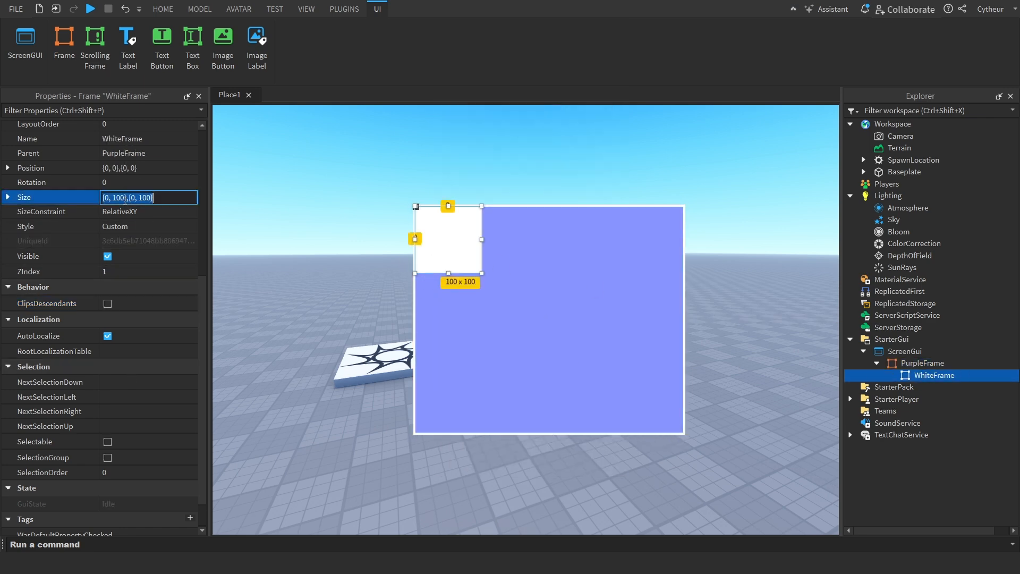
click(124, 168)
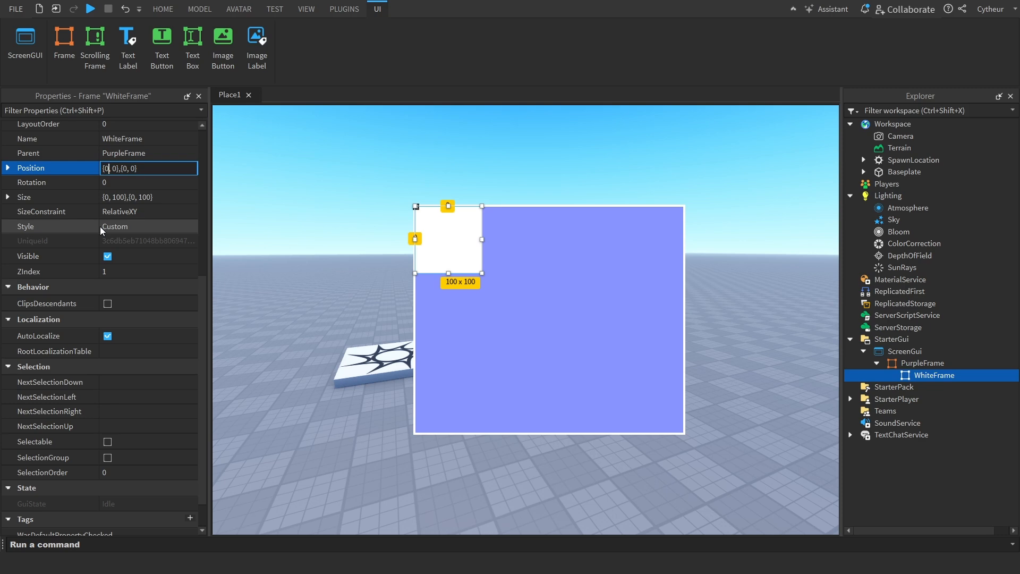
key(Delete)
text(-0.2)
key(Return)
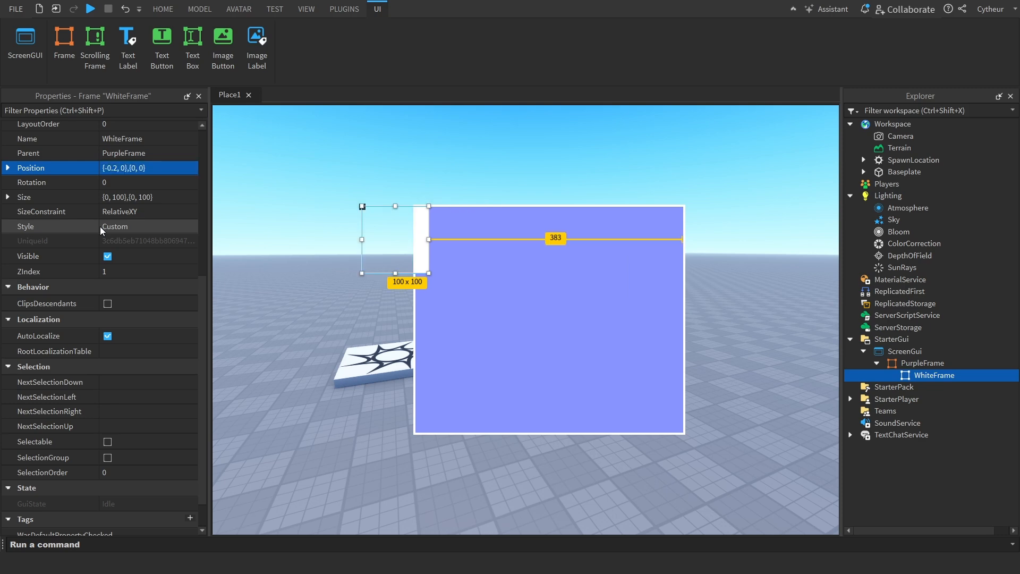
Turn ClipsDescendants off and back on for PurpleFrame to compare how WhiteFrame is clipped
click(908, 363)
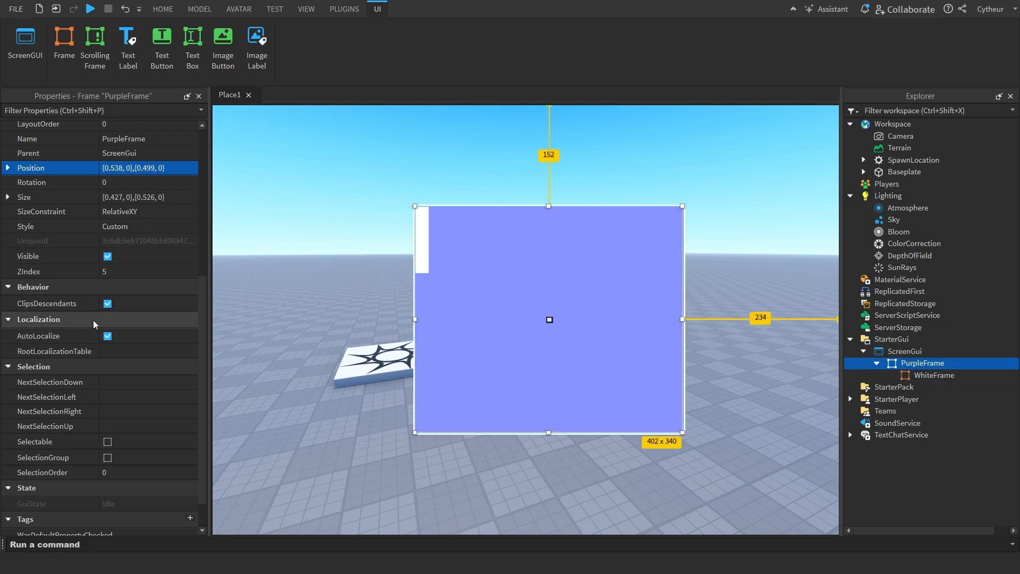
click(183, 306)
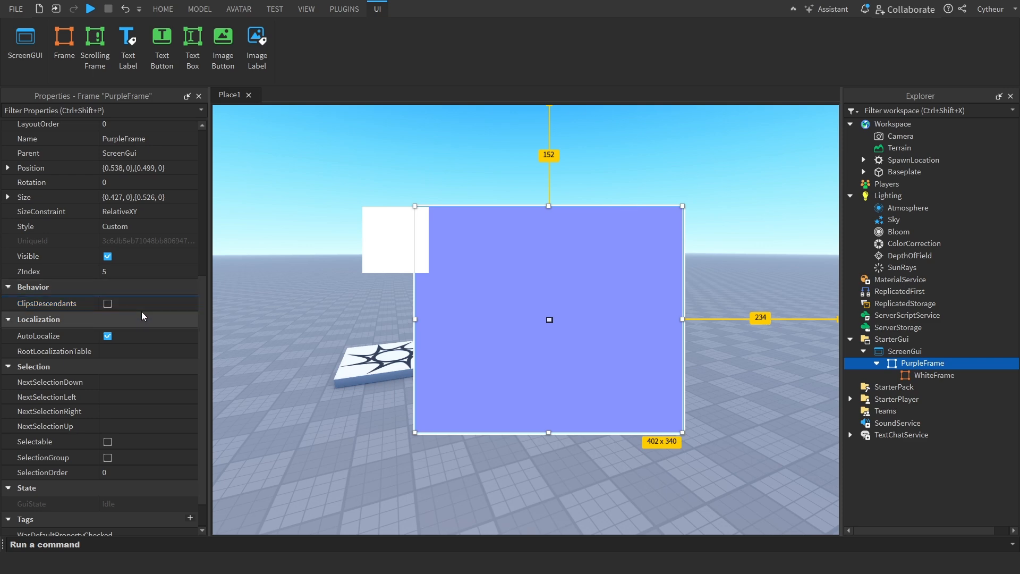
click(147, 297)
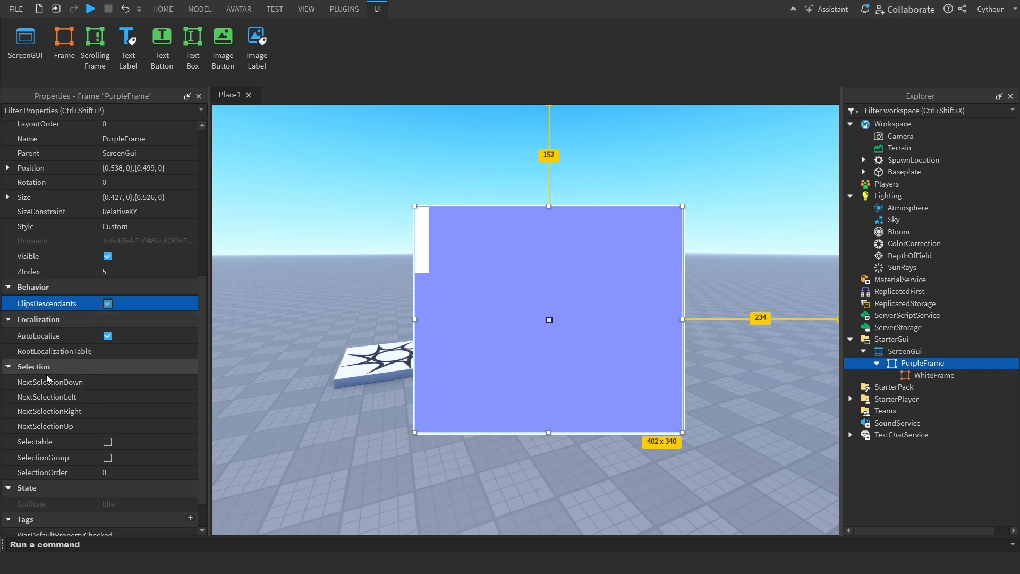
Collapse the Tags and State property groups and review PurpleFrame's Selection properties
click(8, 367)
click(6, 481)
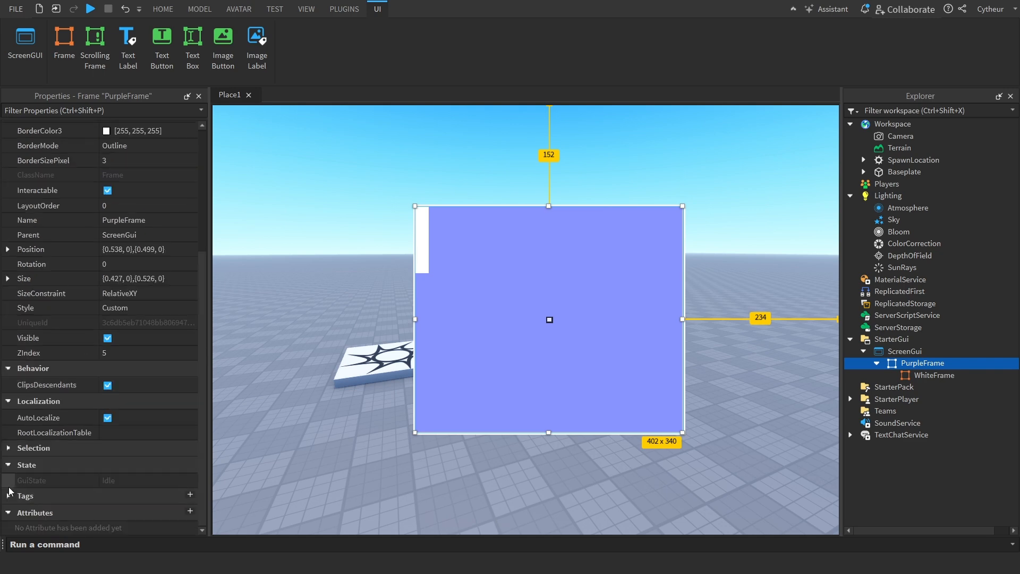
click(8, 465)
click(7, 468)
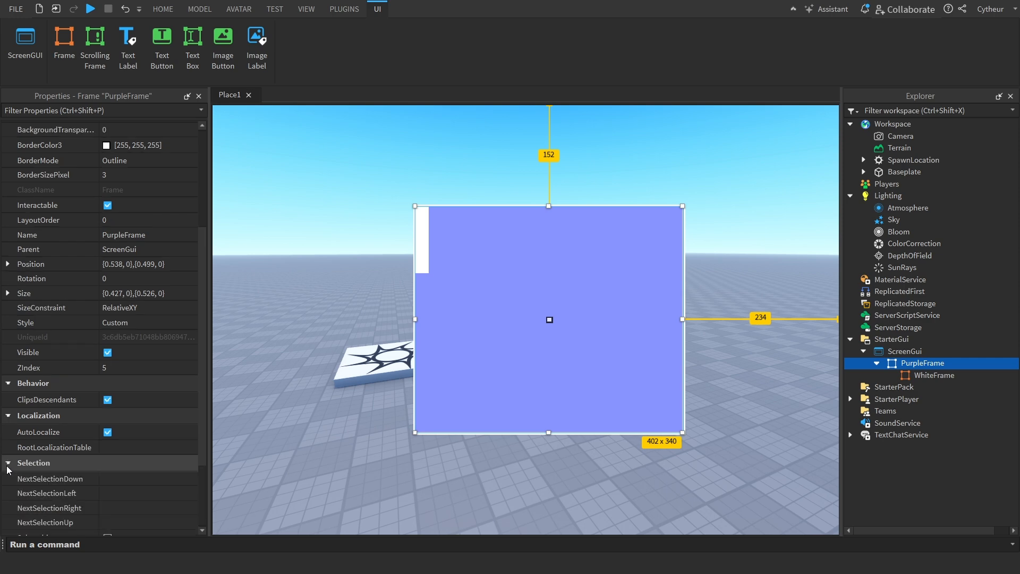
scroll(11, 462, down, 2)
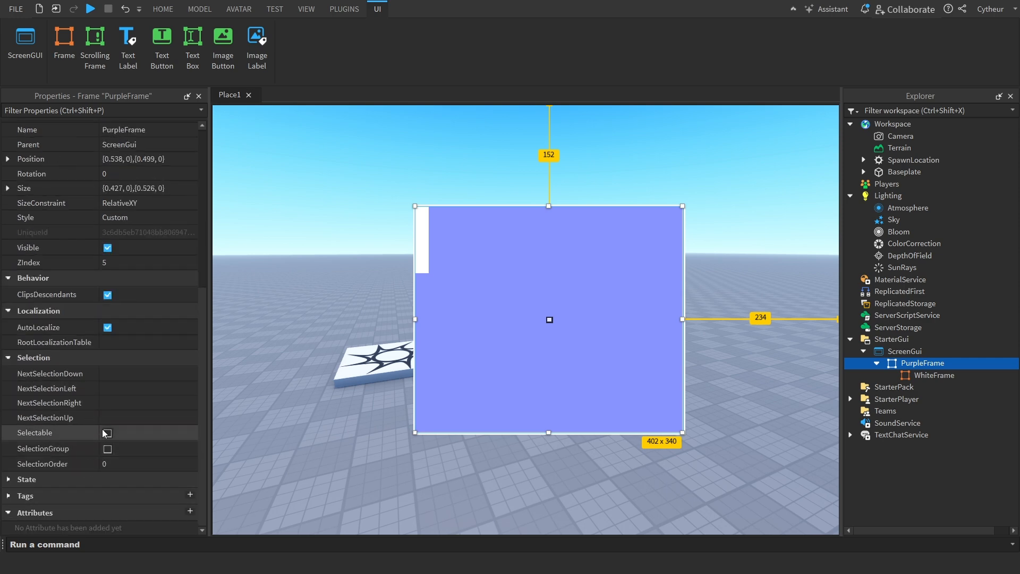
Delete PurpleFrame together with its child and insert a TextButton into ScreenGui
key(Delete)
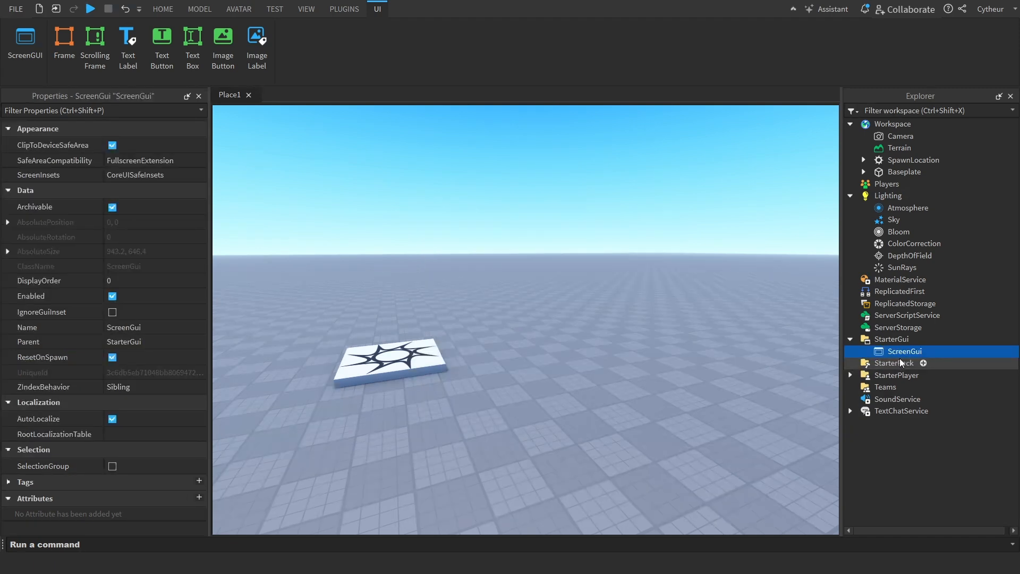
click(929, 353)
click(914, 97)
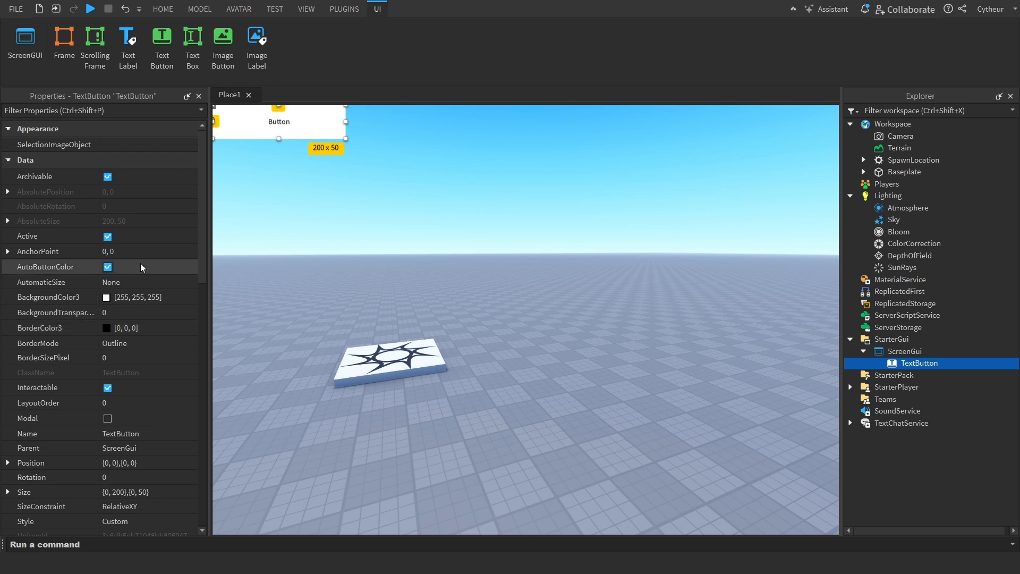
Move the TextButton to a Position of about {0.422, 0},{0.494, 0} and toggle its AutoButtonColor property
drag(270, 127, 546, 338)
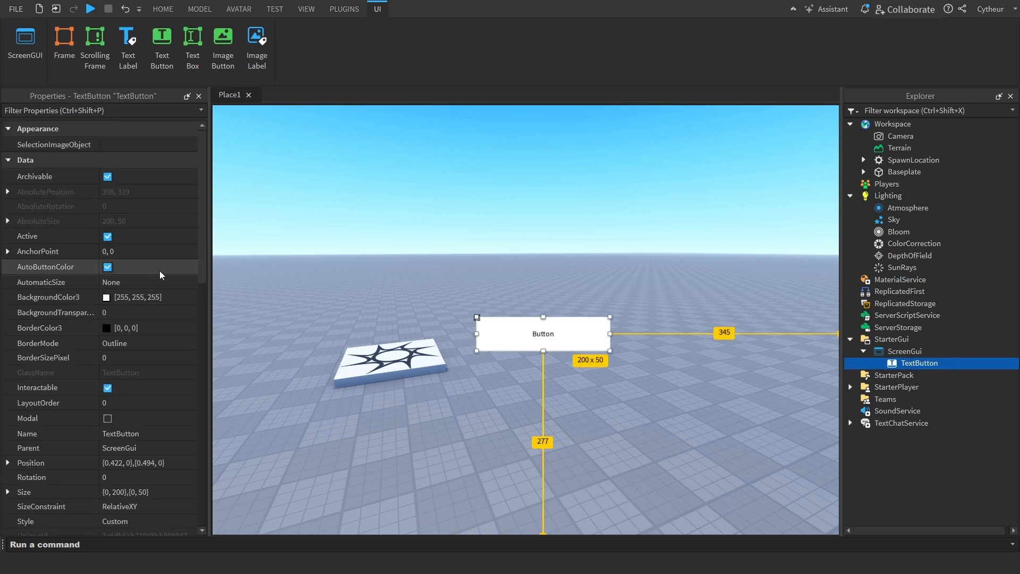
click(108, 267)
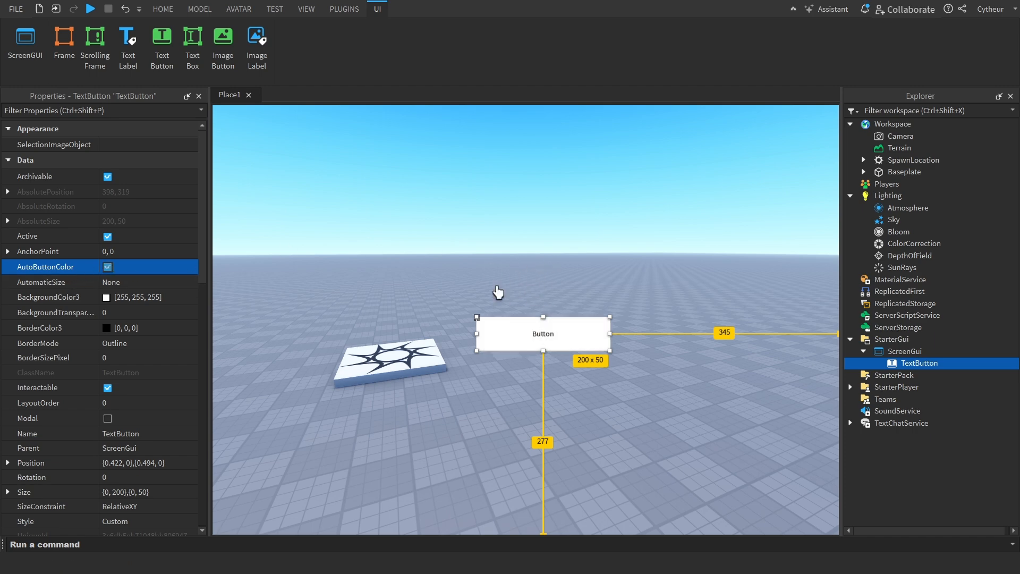
click(151, 265)
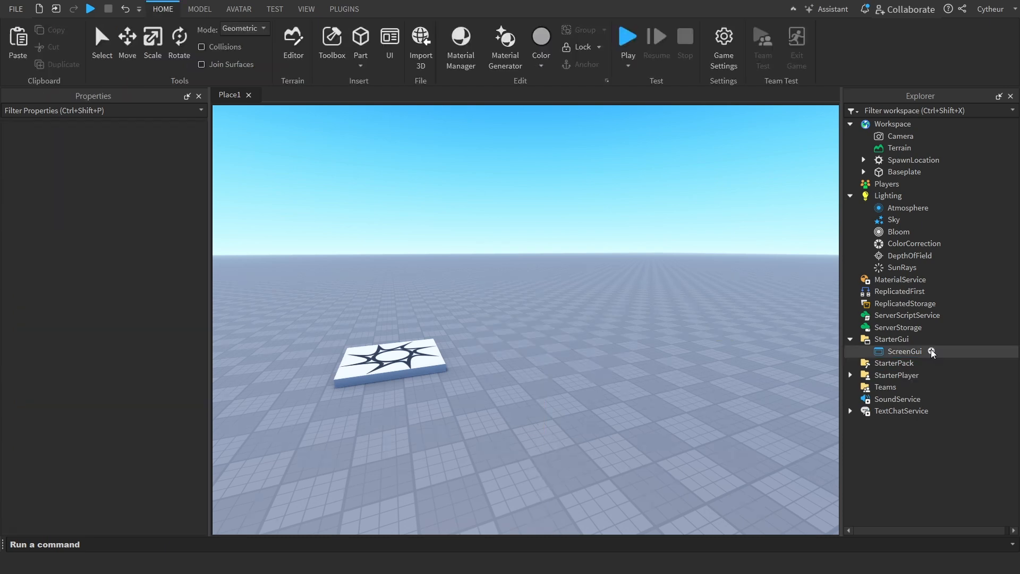
Replace the TextButton in ScreenGui with a TextLabel
click(932, 351)
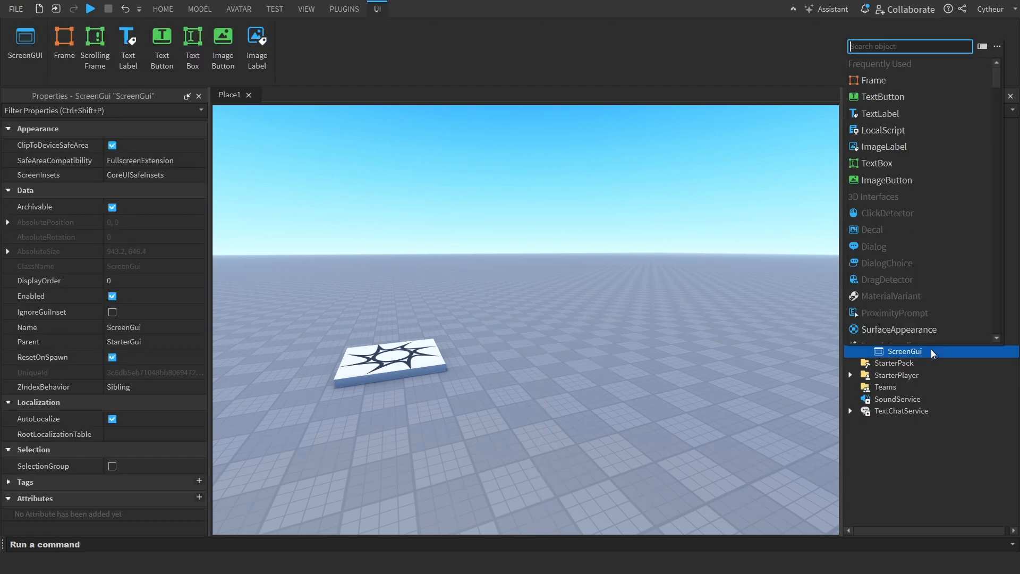
text(tex)
click(887, 69)
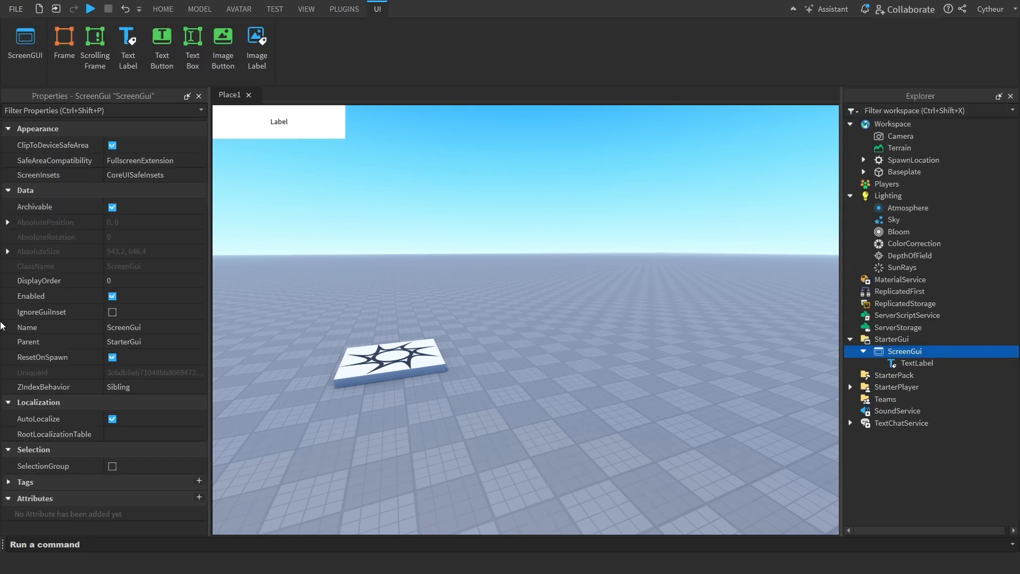
Try the Bungee Inline and Denk One fonts as the TextLabel's FontFace
click(906, 362)
scroll(98, 337, down, 3)
scroll(161, 406, down, 5)
click(157, 260)
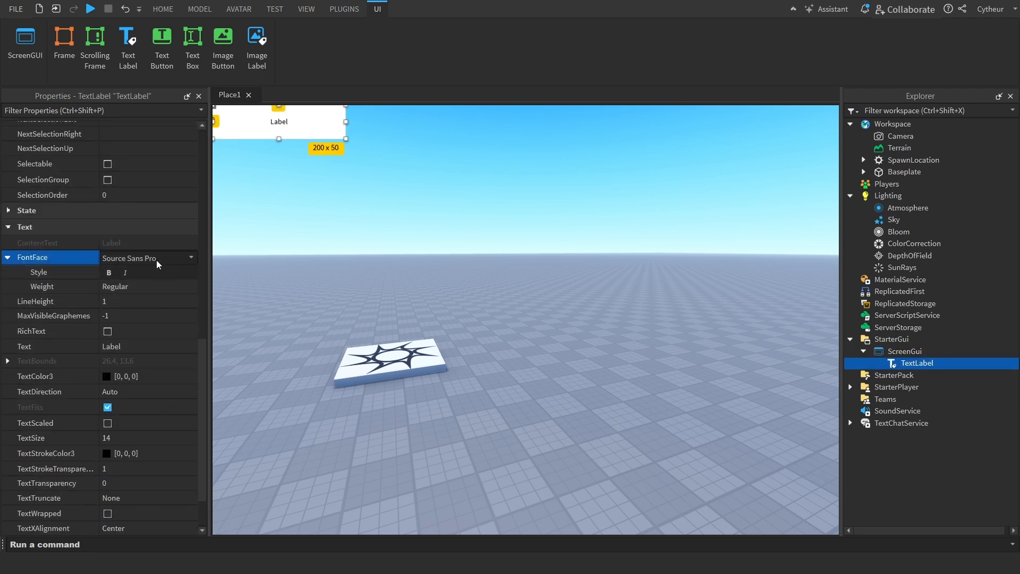
click(157, 260)
click(141, 334)
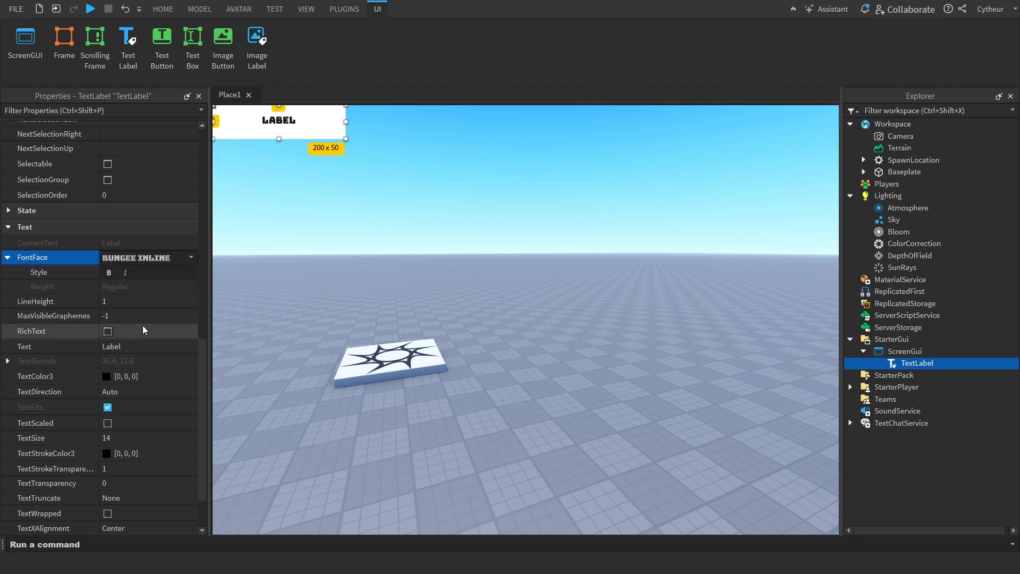
click(151, 255)
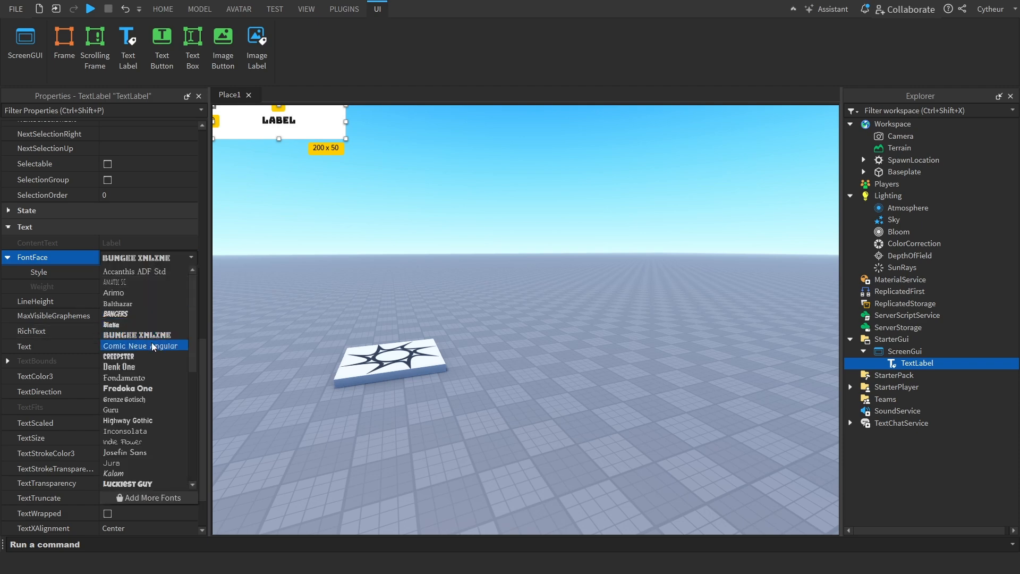
click(145, 366)
Set the TextLabel's FontFace to Luckiest Guy with bold style
click(145, 258)
scroll(142, 437, down, 5)
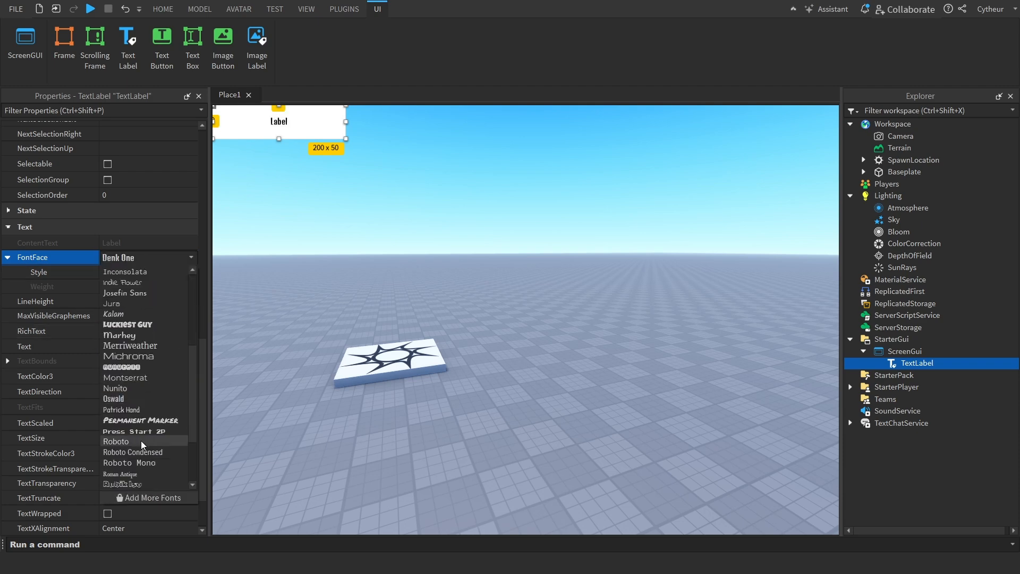
scroll(143, 442, up, 5)
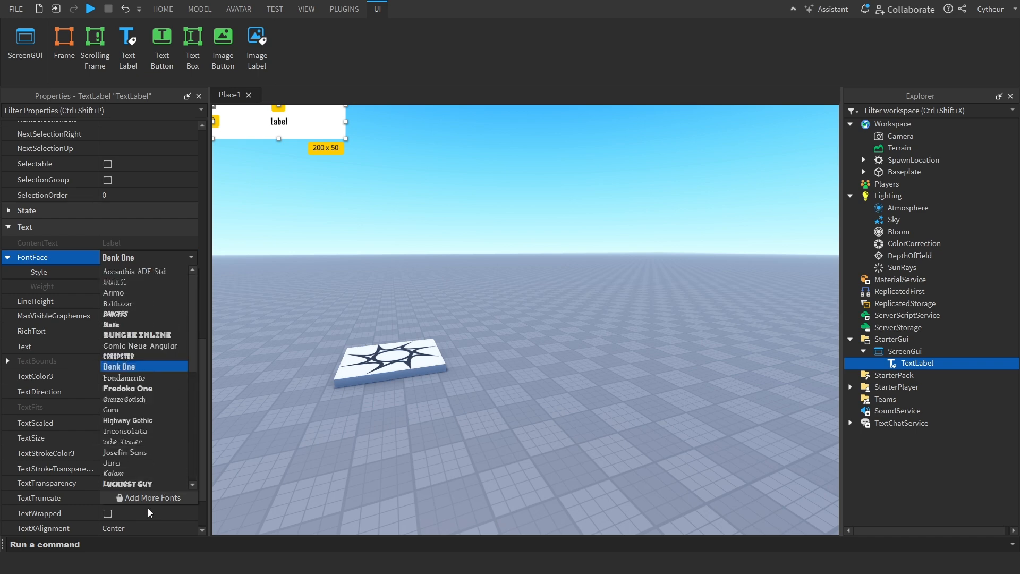
click(155, 482)
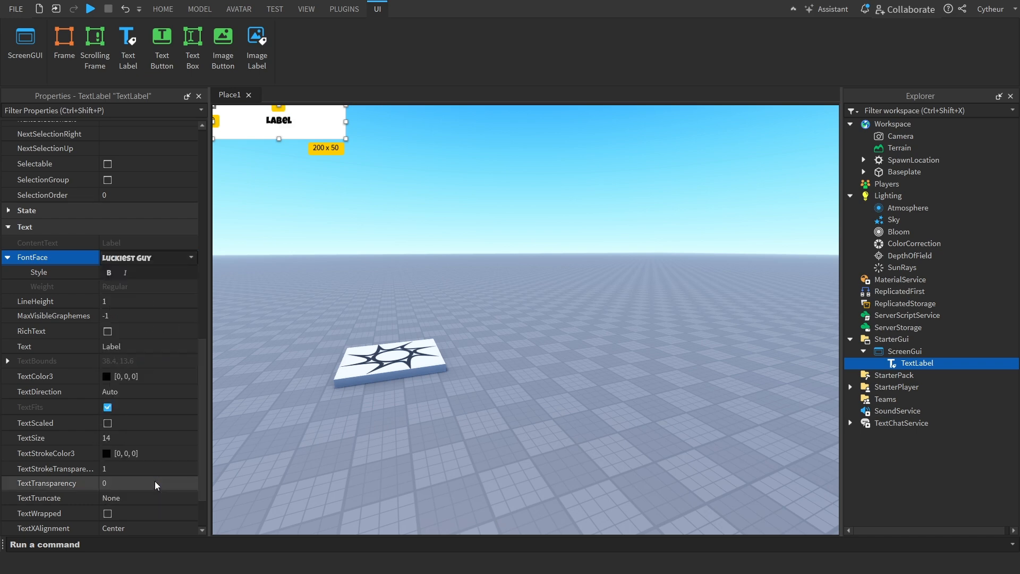
click(107, 275)
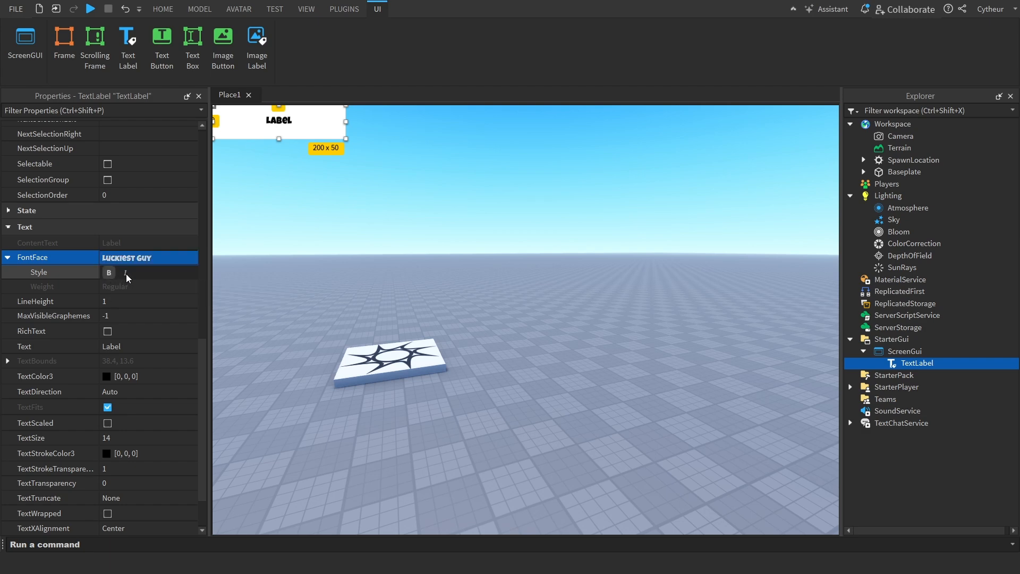
click(107, 273)
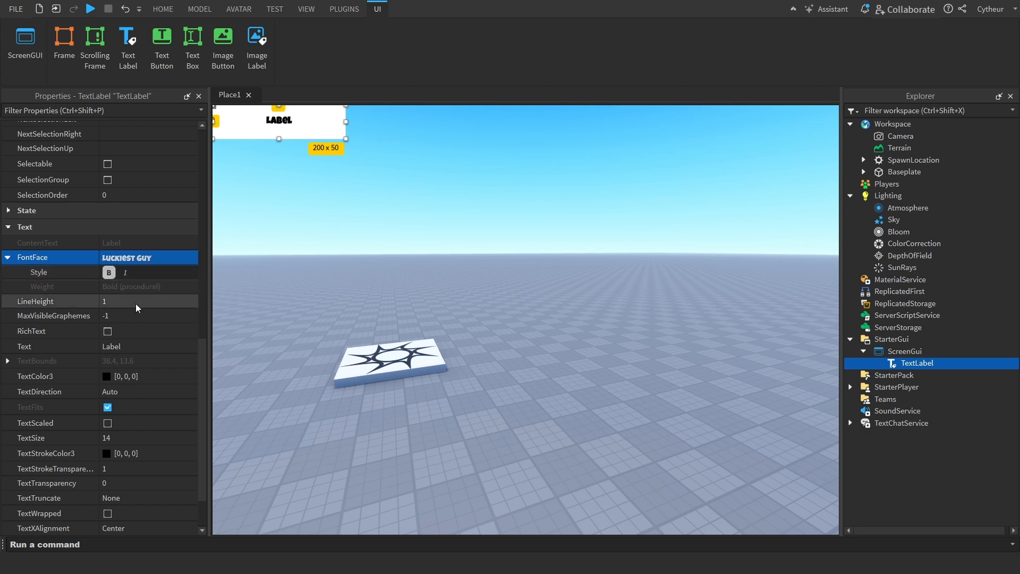
Open the TextLabel's LineHeight for editing and toggle its RichText property
click(131, 302)
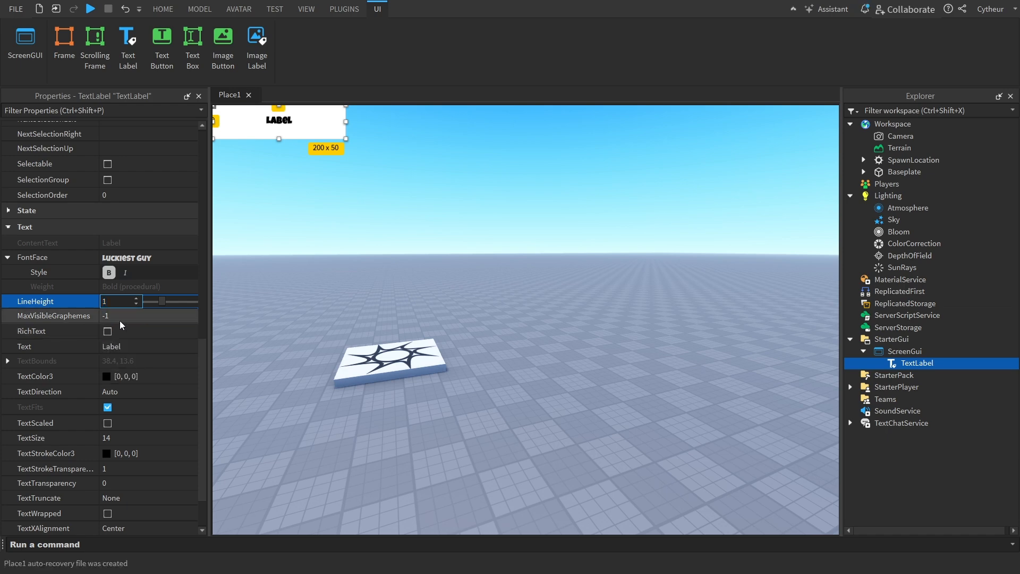
click(106, 335)
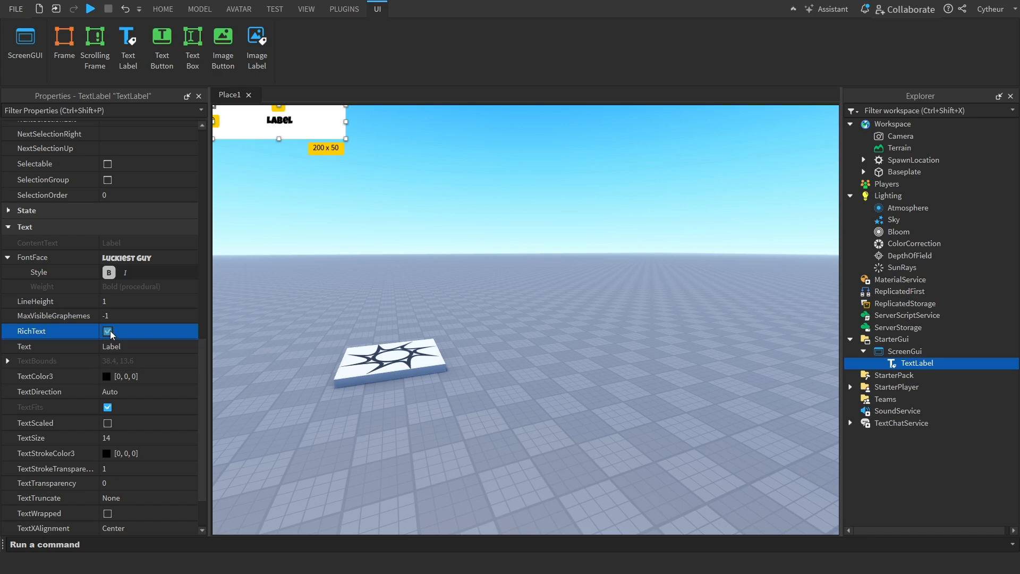
Insert a UIStroke under the TextLabel and show its properties
click(944, 363)
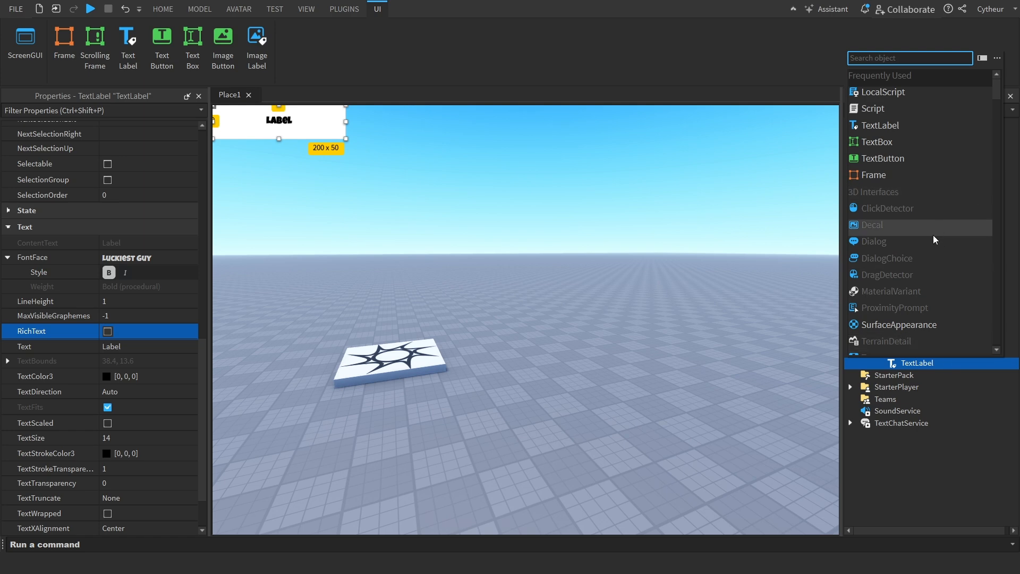
text(uistr)
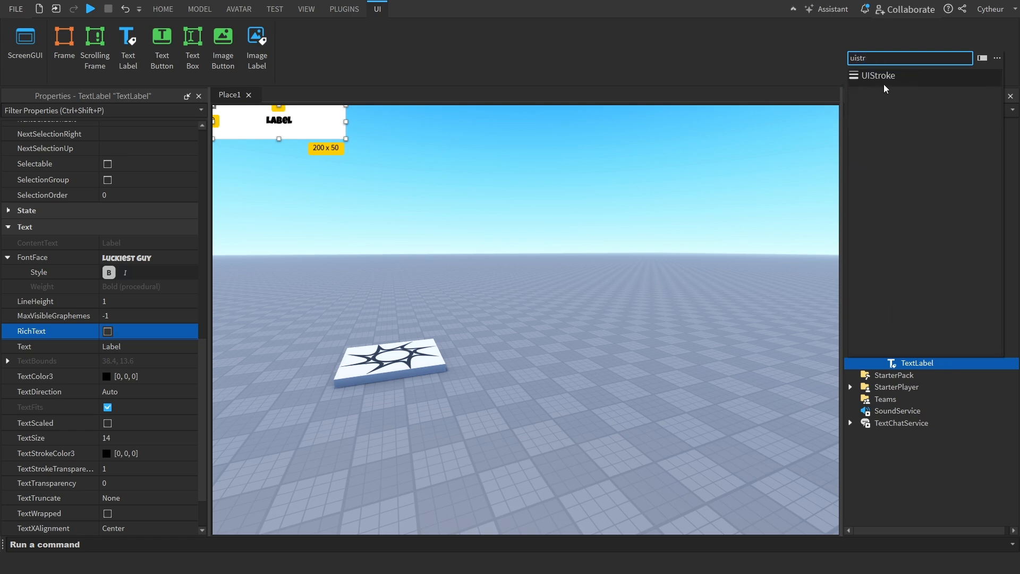
click(876, 80)
click(919, 376)
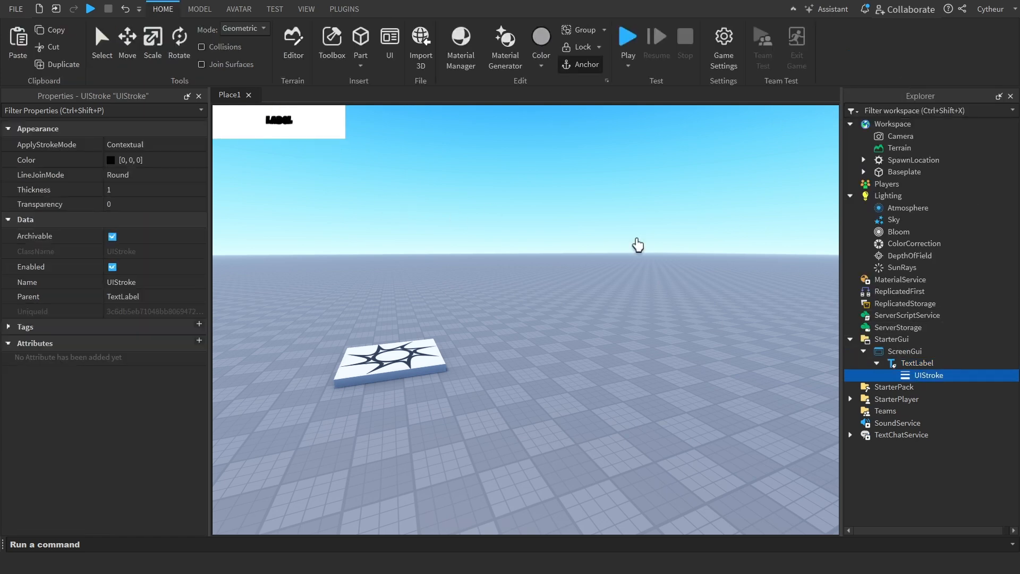
Move the TextLabel toward the middle of the viewport, to a Position of about {0.372, 0},{0.398, 0}
click(926, 363)
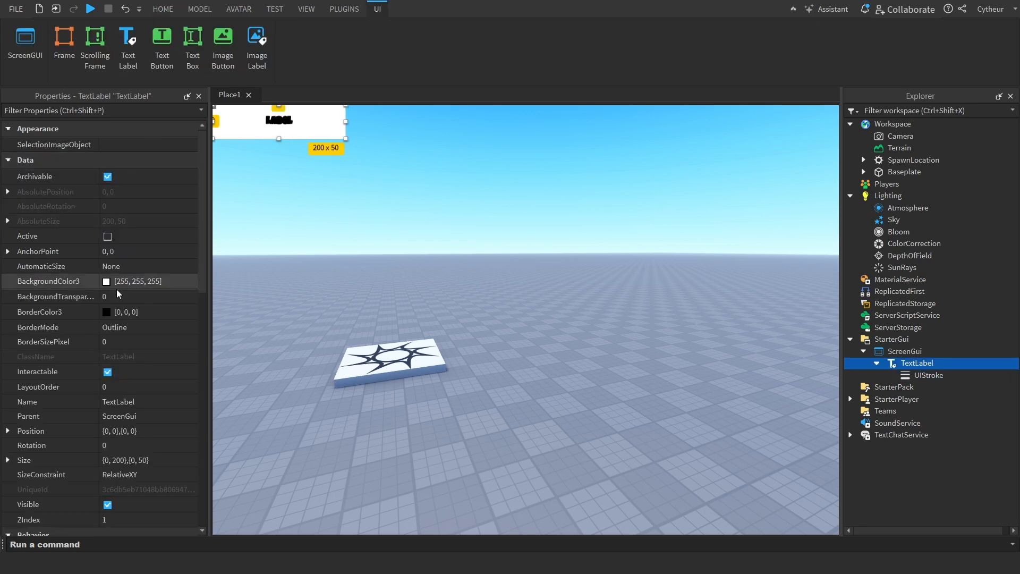
scroll(112, 346, down, 10)
drag(285, 140, 517, 310)
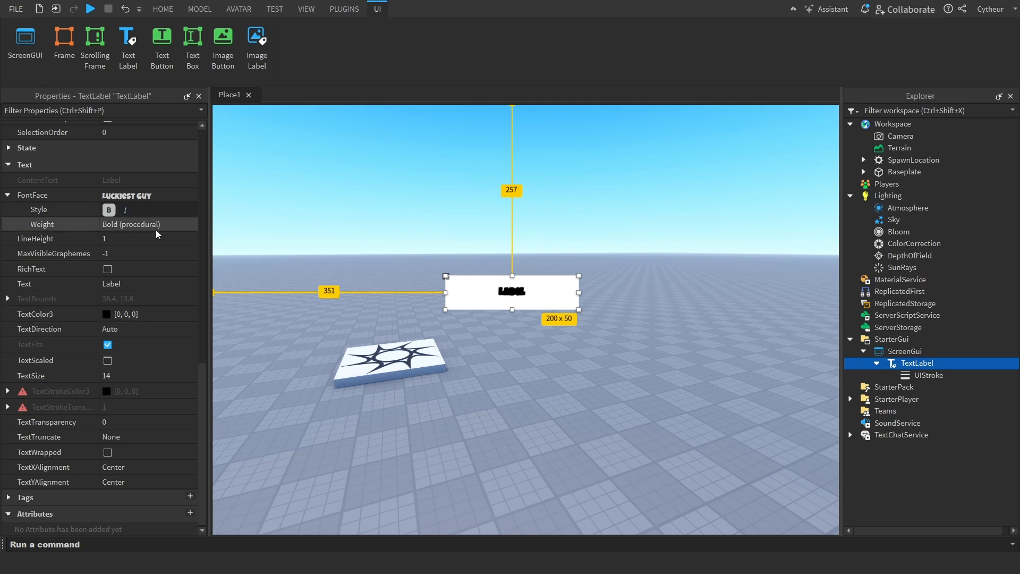
Check the UIStroke's properties and enable RichText on its parent TextLabel
click(131, 265)
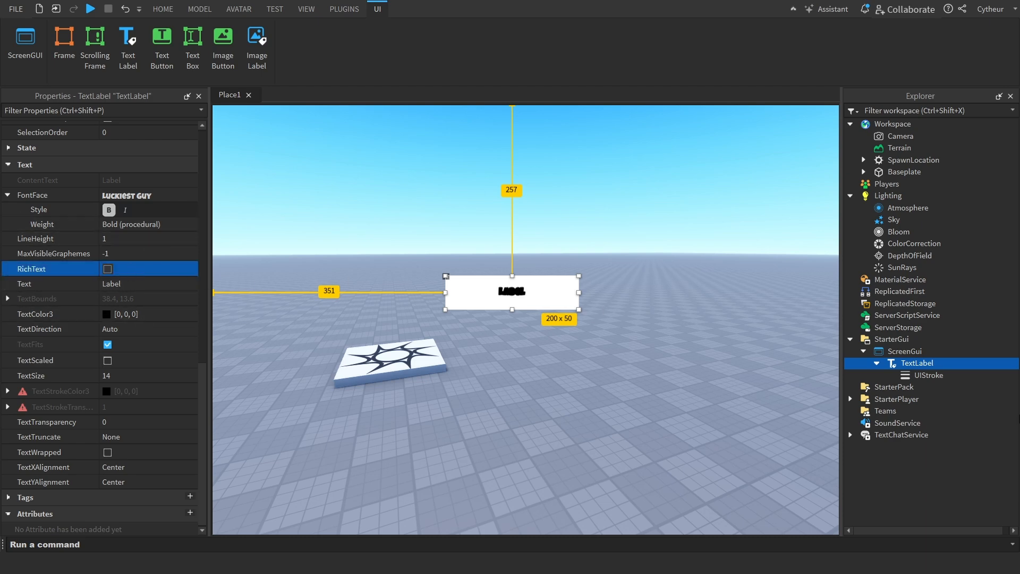
click(931, 375)
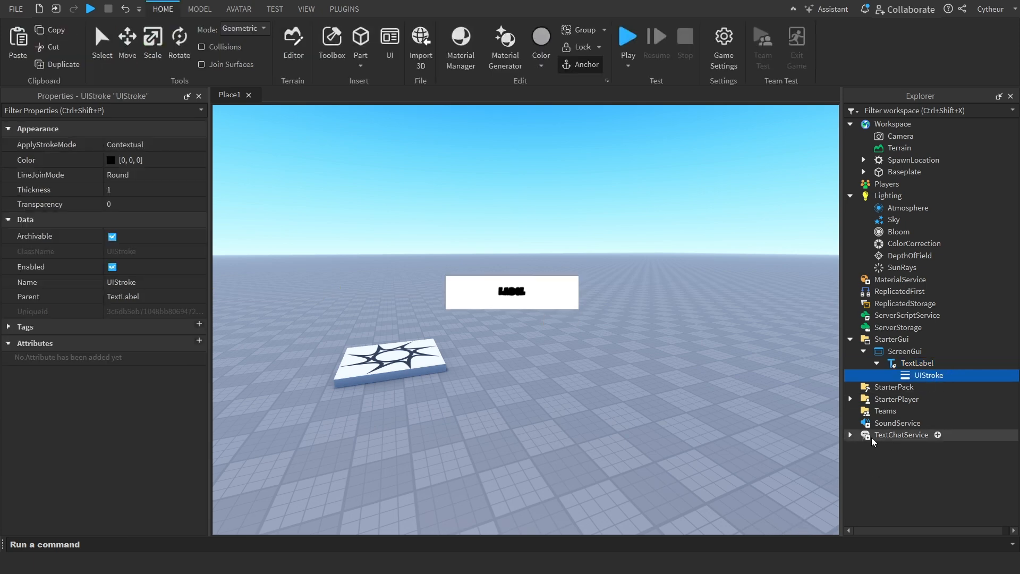
click(917, 363)
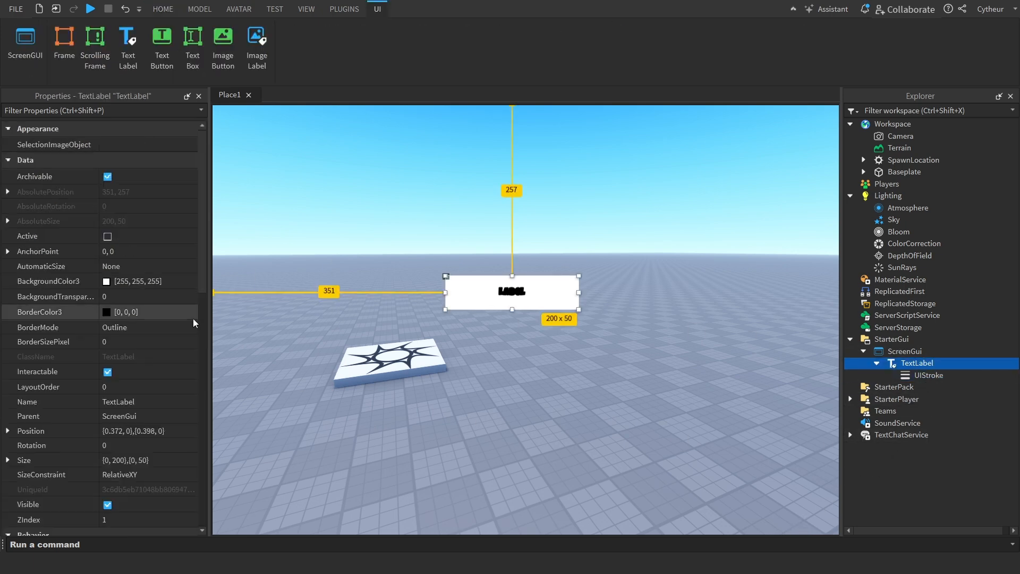
scroll(120, 359, down, 10)
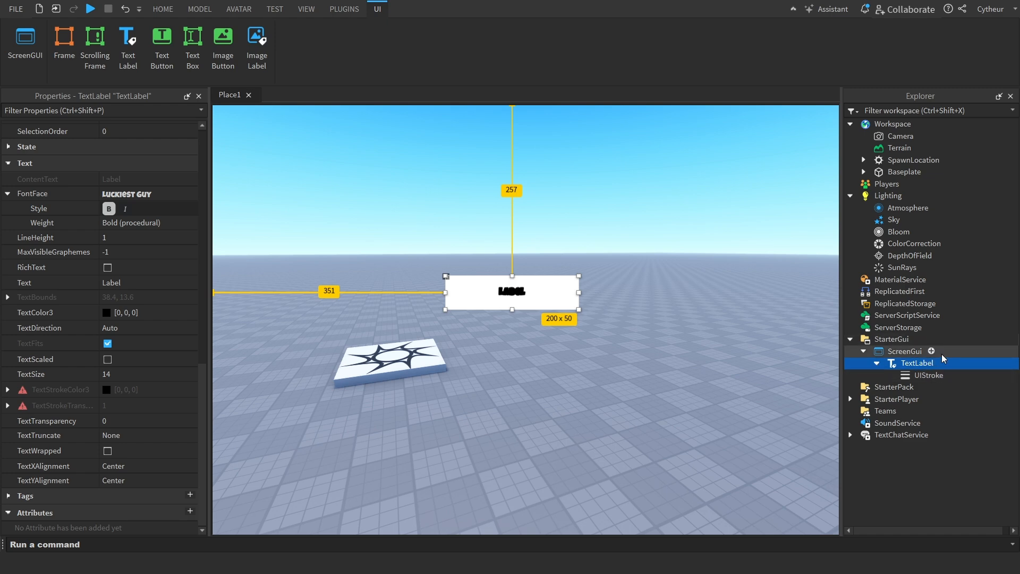
click(148, 267)
click(154, 270)
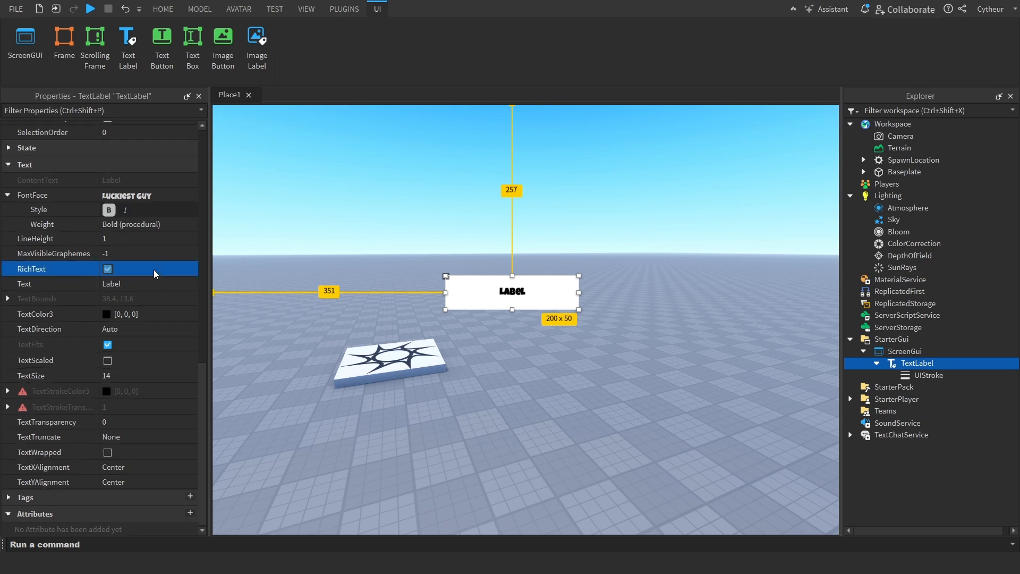
Set the TextLabel's Text to TextLabel and its TextColor3 to red [255, 0, 0]
click(142, 284)
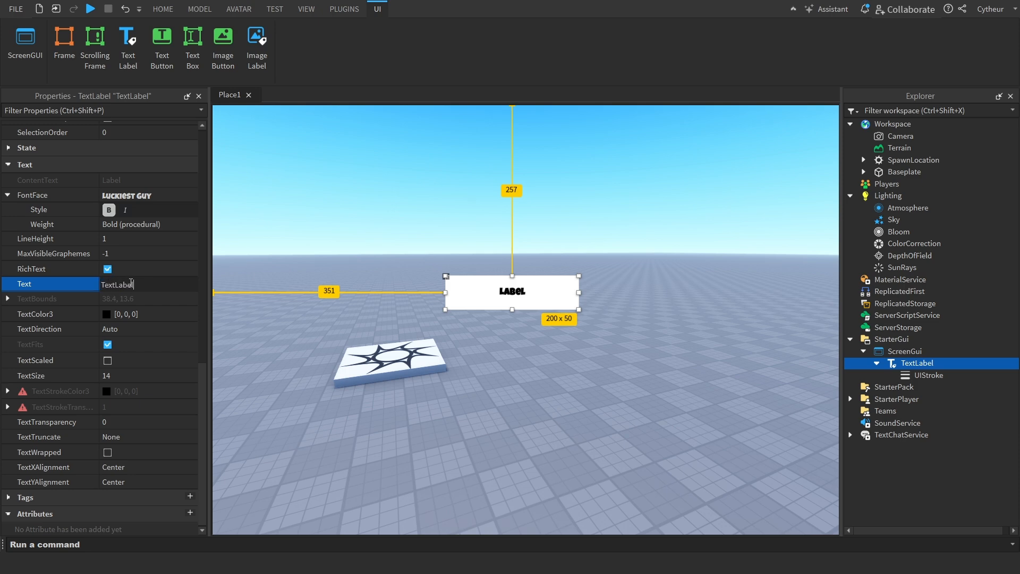
key(Return)
click(105, 315)
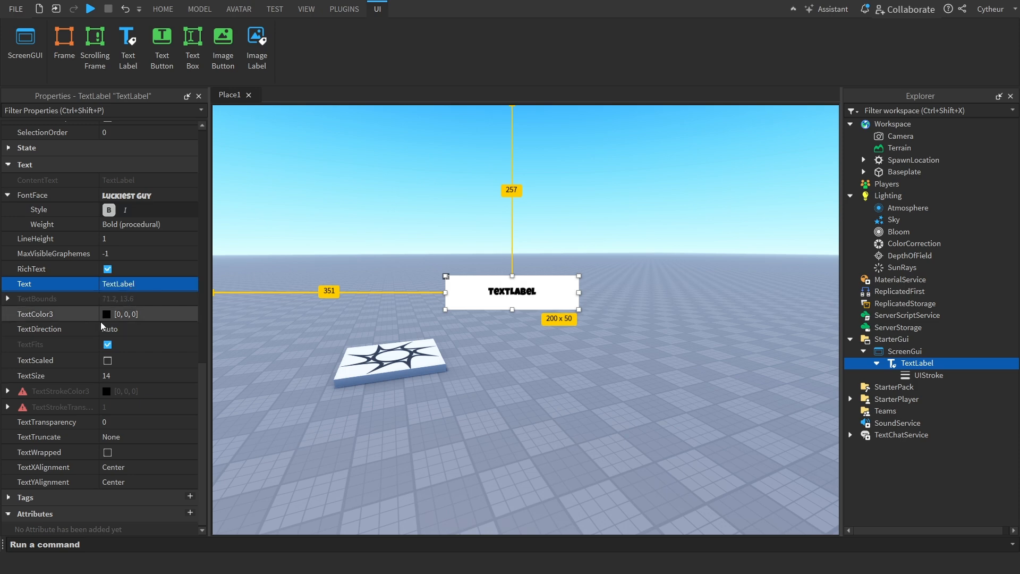
click(377, 231)
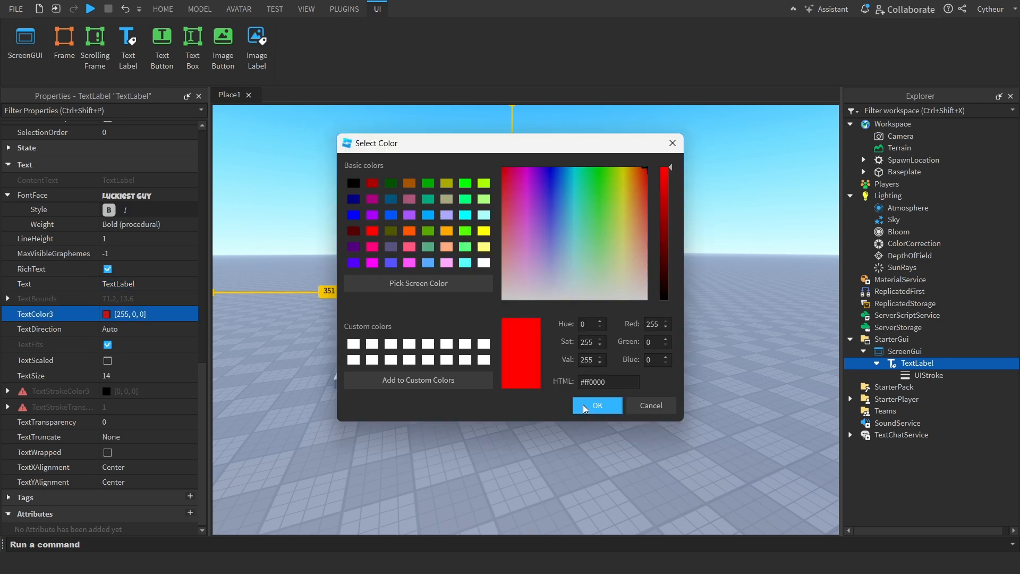
click(598, 406)
Try other TextDirection options on the TextLabel, including RightToLeft, and return it to Auto
click(153, 328)
click(153, 328)
click(154, 348)
click(158, 320)
click(152, 331)
click(151, 333)
click(131, 365)
click(154, 330)
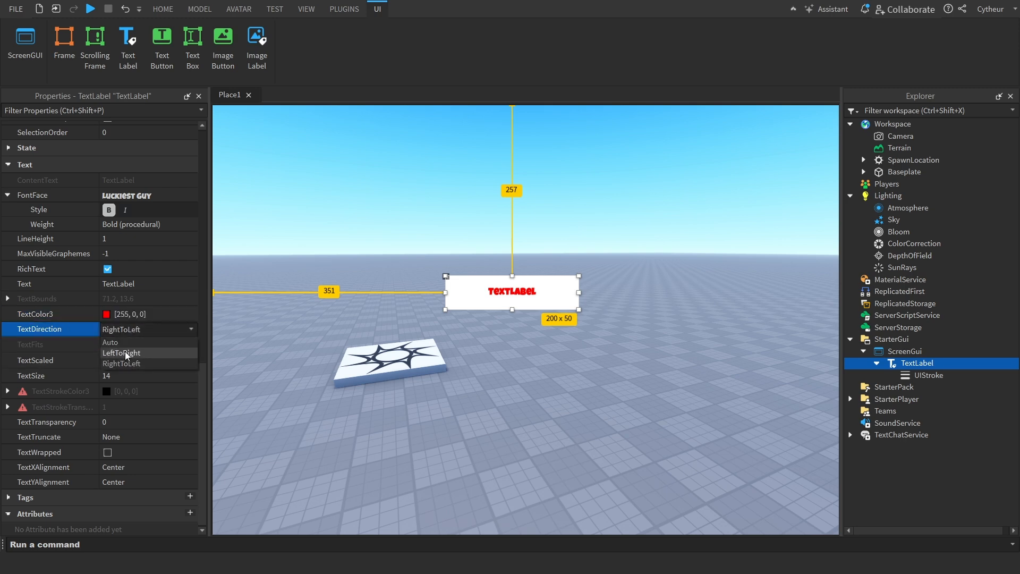
click(125, 341)
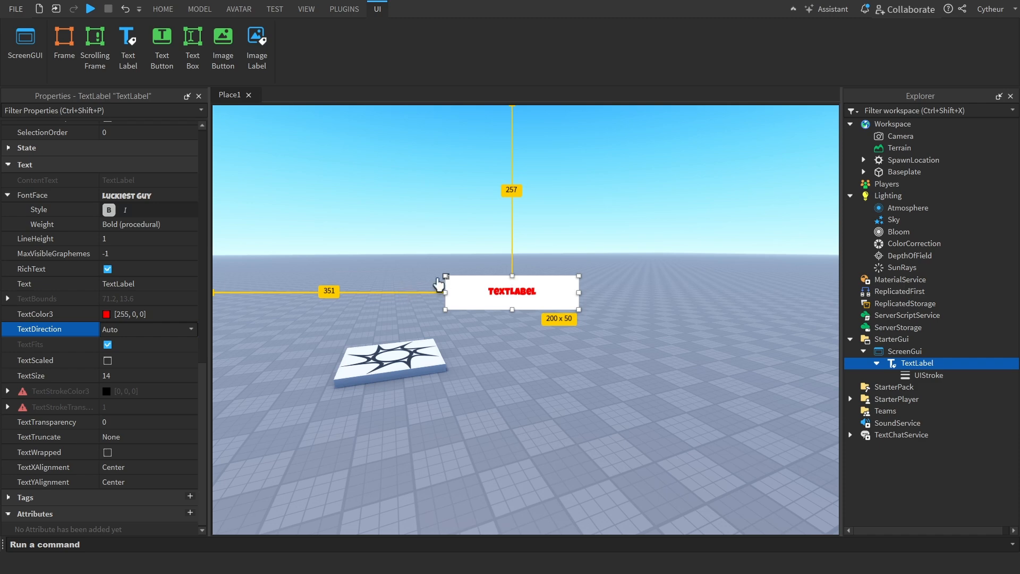
Enlarge the TextLabel to about 643 x 489 and enable TextScaled so the text fills it
drag(445, 275, 299, 144)
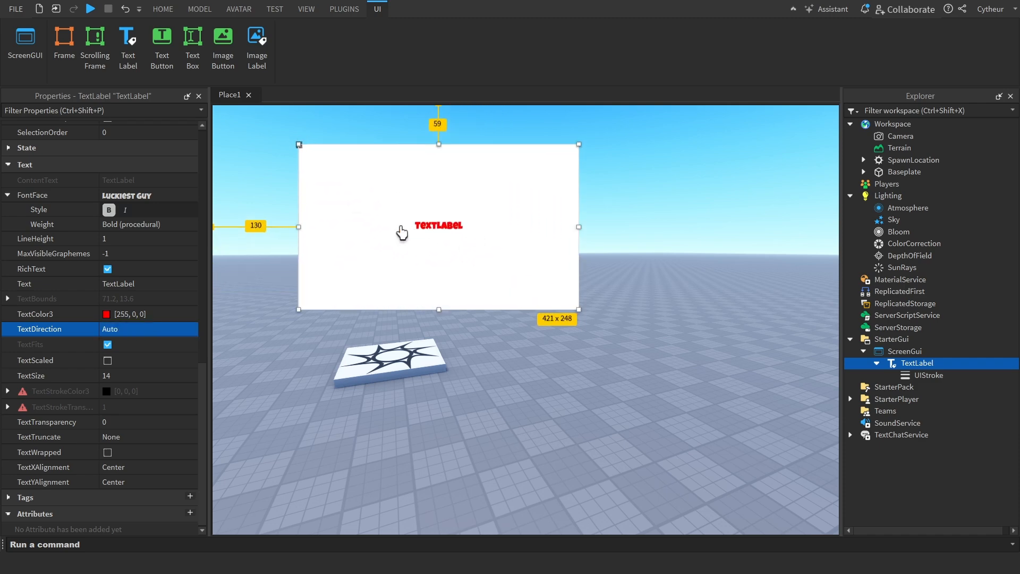
click(139, 360)
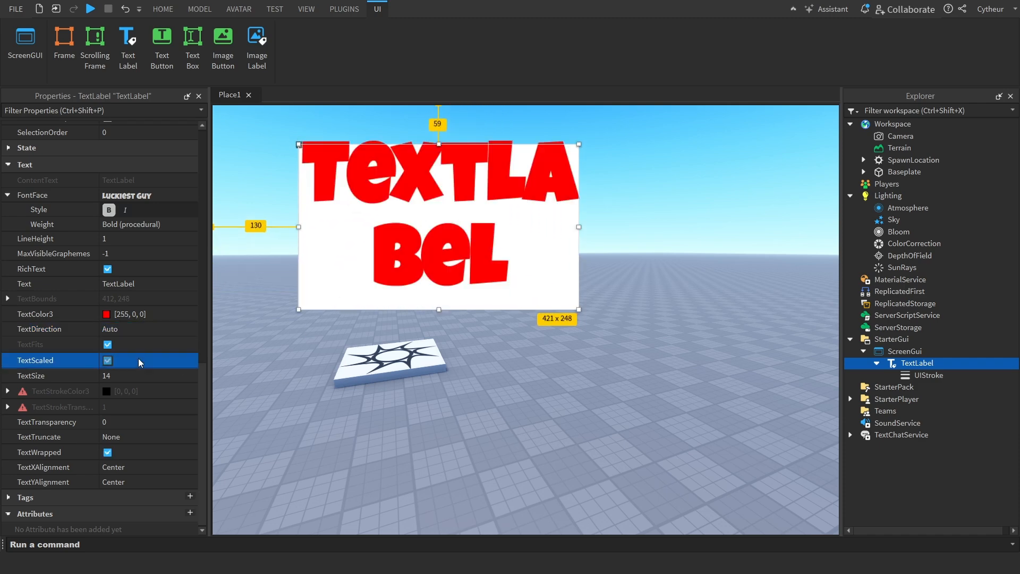
drag(579, 309, 727, 470)
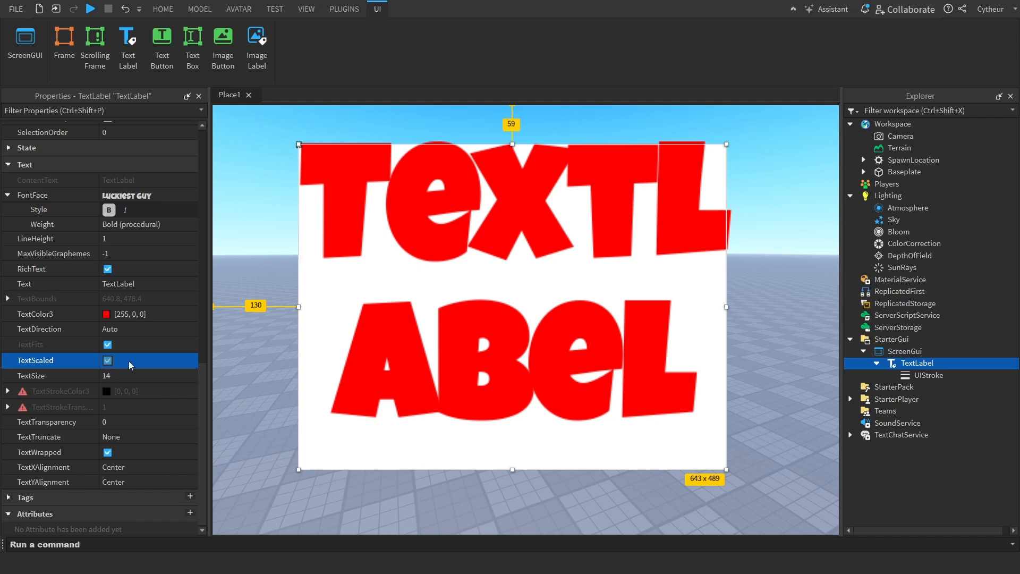
click(129, 361)
click(151, 361)
Shrink the TextLabel to about 422 x 120 and reposition it near the middle of the viewport
drag(726, 469, 579, 279)
drag(471, 237, 566, 350)
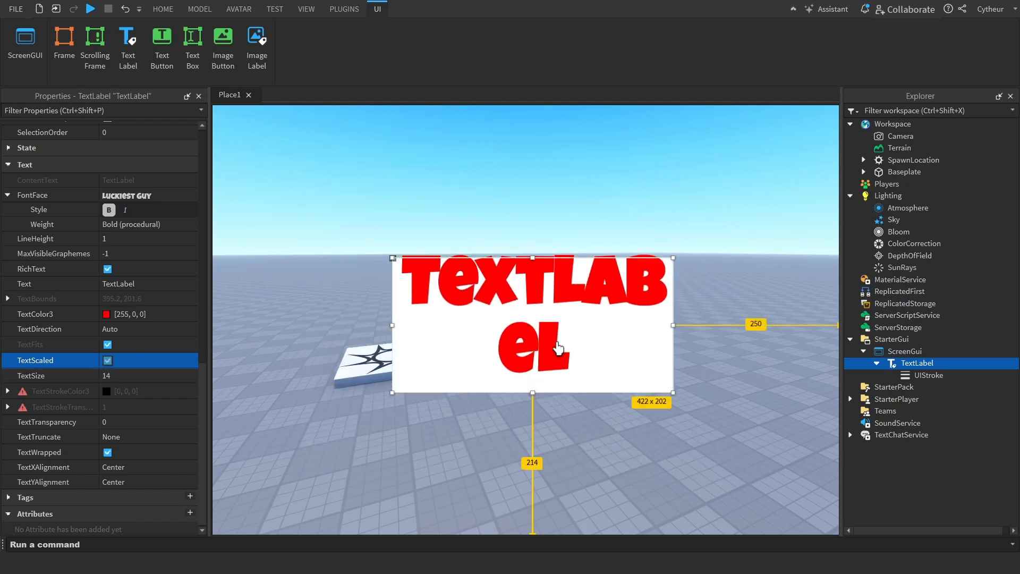
drag(533, 257, 533, 311)
Disable TextScaled on the TextLabel and raise its TextSize to 47
click(139, 379)
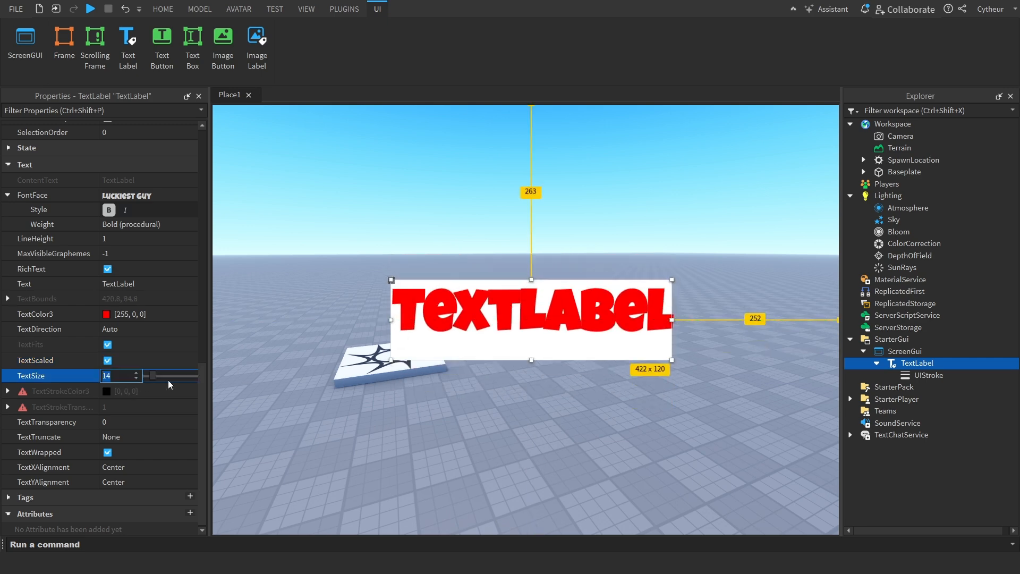
click(107, 361)
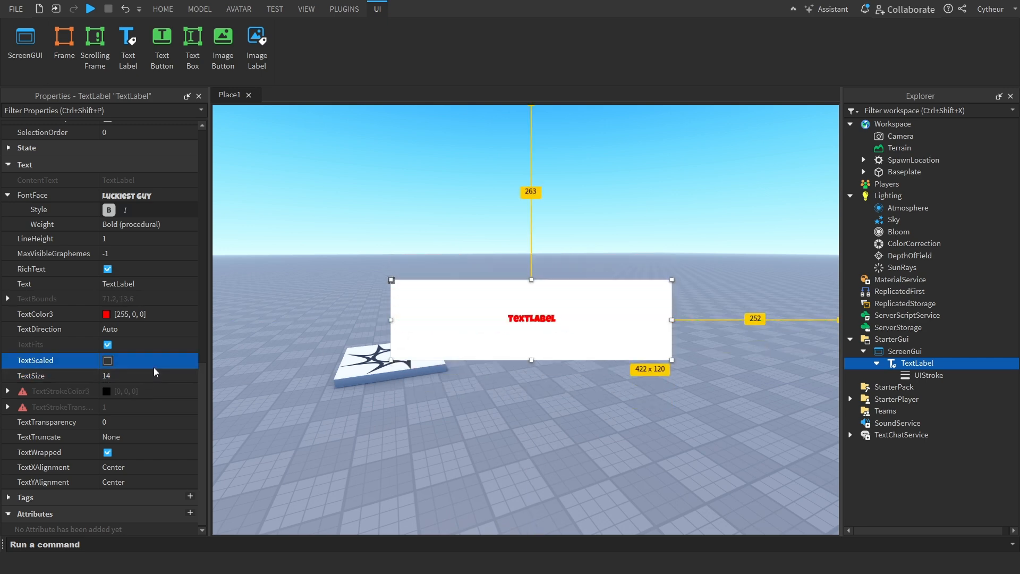
click(147, 365)
drag(150, 366, 168, 381)
click(158, 378)
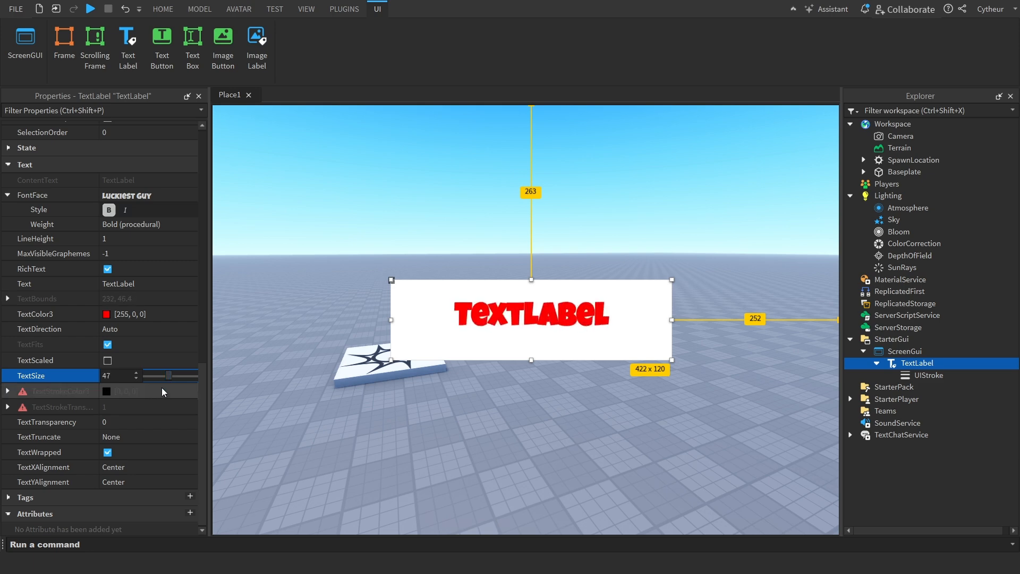
Enable TextScaled again and set the TextLabel's TextTransparency to 0.5
click(125, 360)
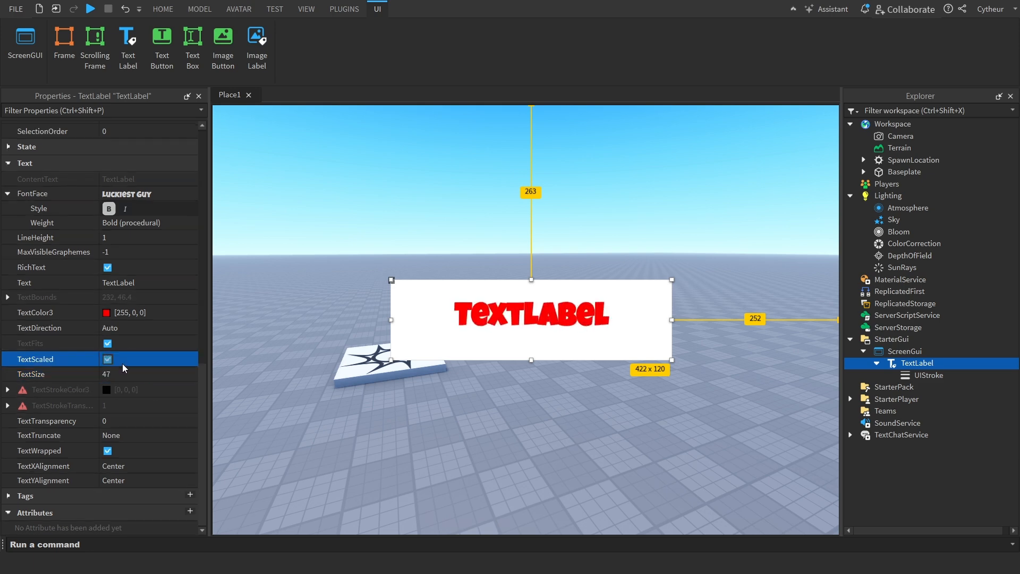
click(161, 421)
text(0.5)
key(Return)
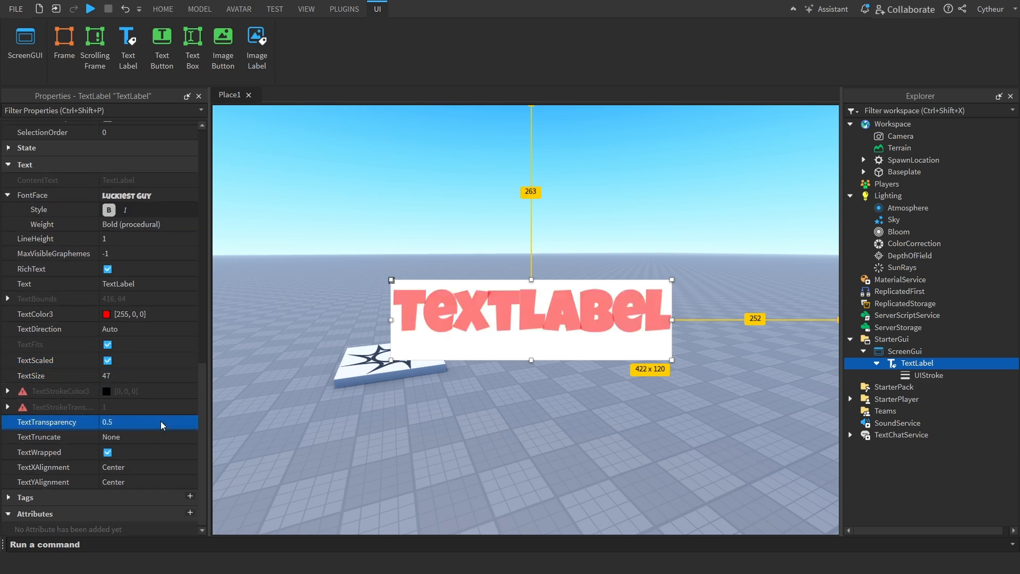
Try the AtEnd and SplitWord options of TextTruncate and set it back to None
click(134, 443)
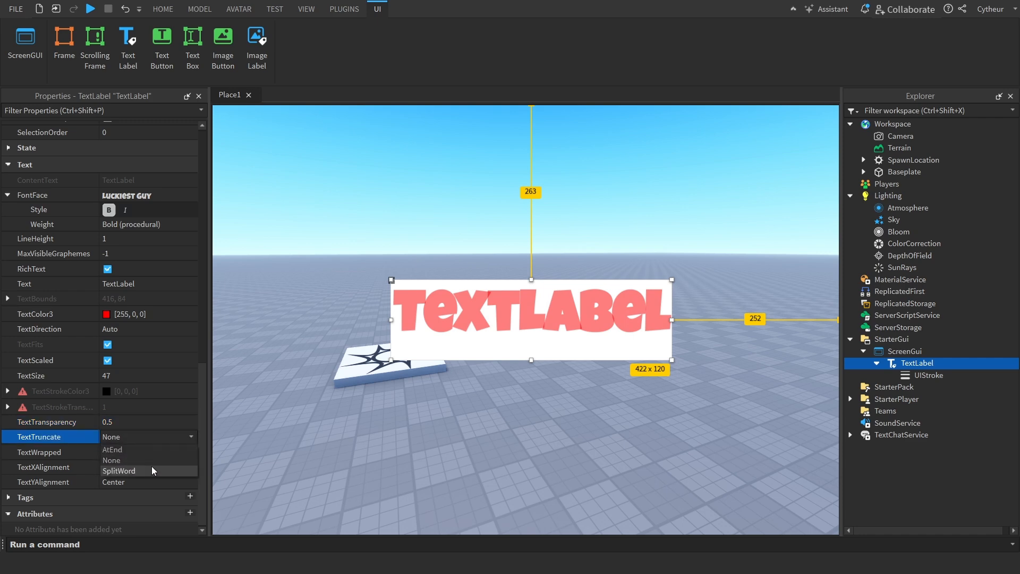
click(149, 451)
click(147, 437)
click(143, 470)
click(151, 438)
click(135, 460)
click(142, 438)
click(144, 438)
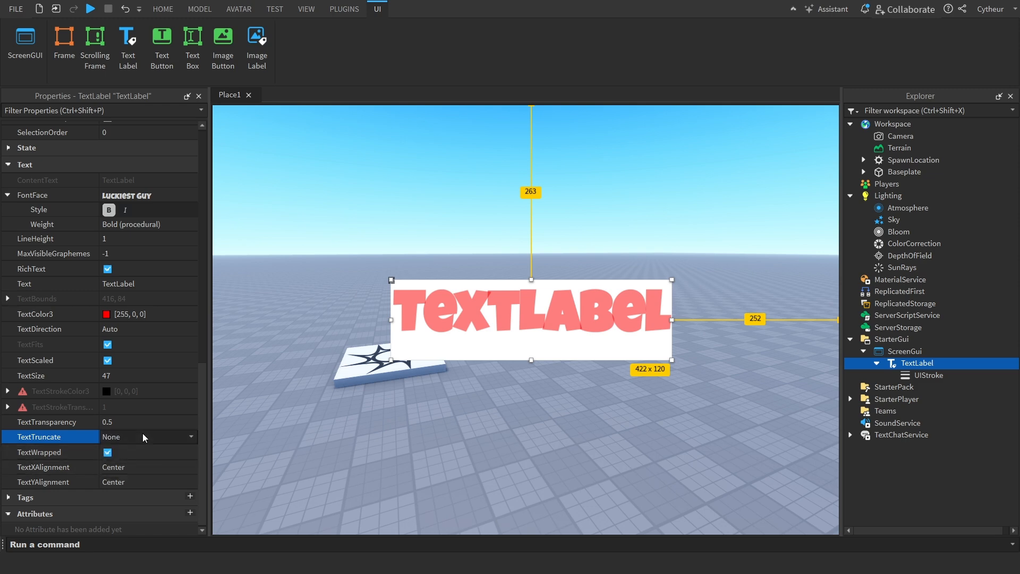
Turn off TextScaled, keep TextWrapped enabled, and extend the label's Text to "TextLabel Really Long Sentence Wow So Long"
click(136, 451)
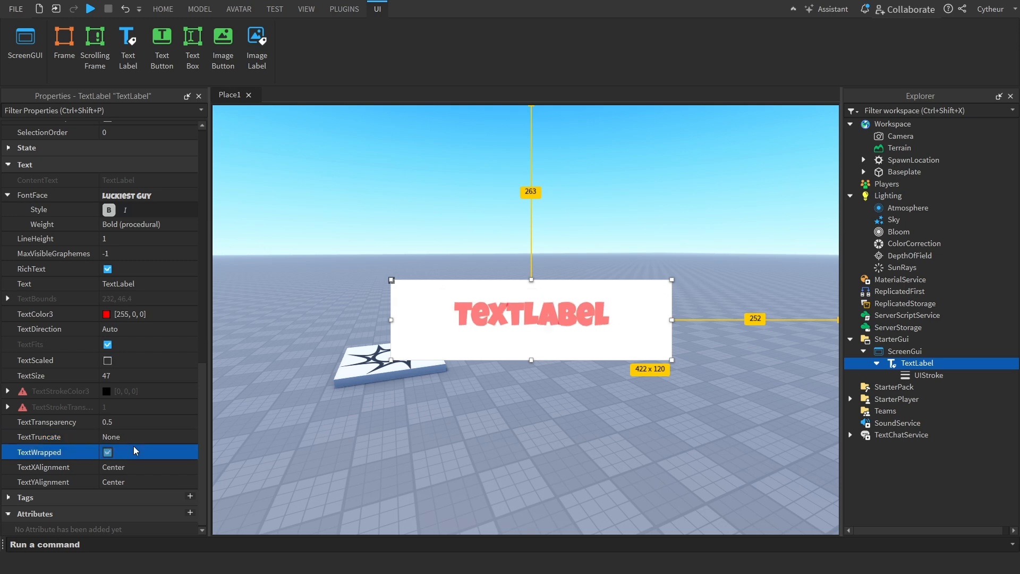
click(136, 456)
click(167, 285)
click(167, 285)
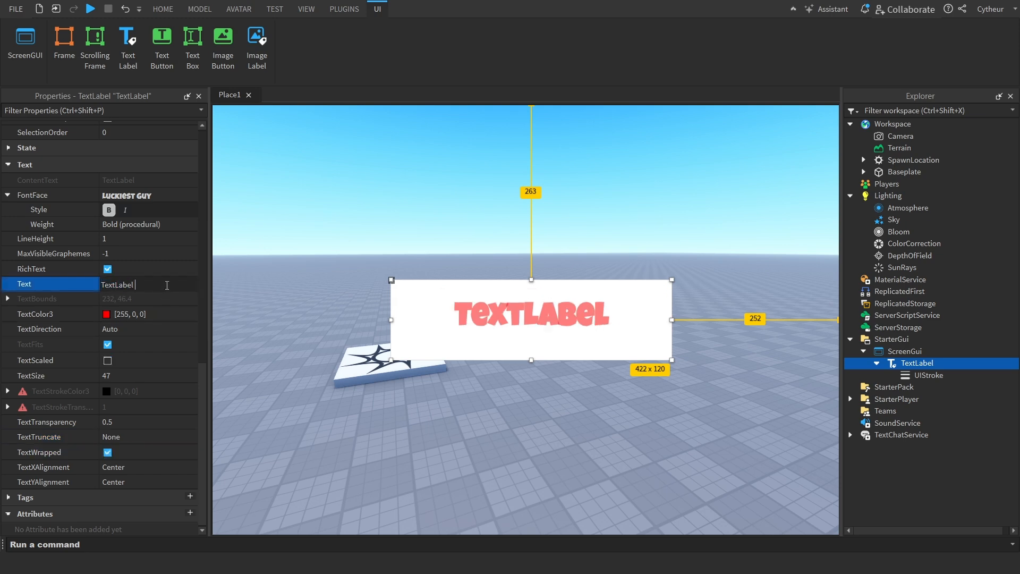
text(Really Long Sentence Wow)
text( So Long)
key(Return)
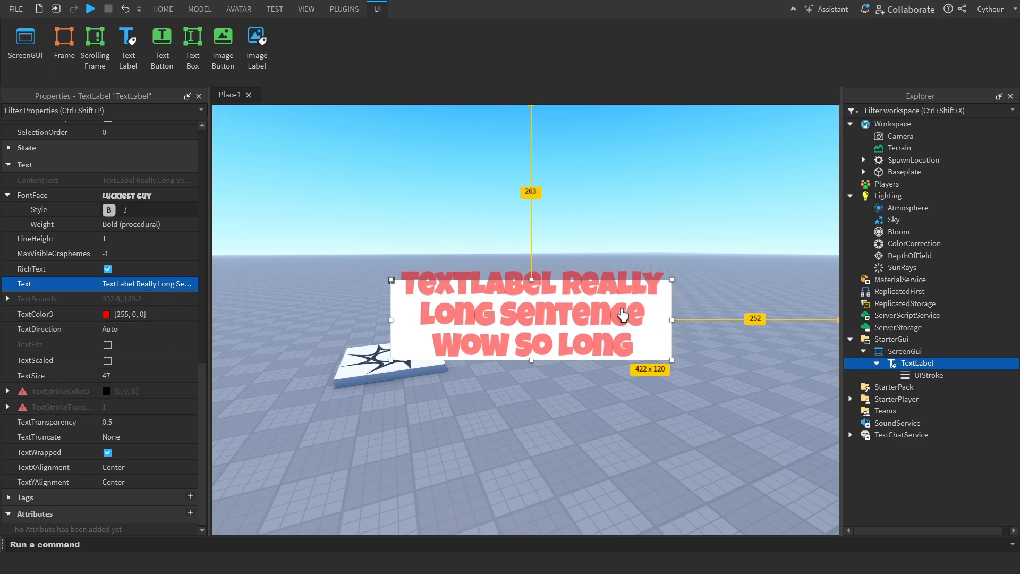
Toggle TextWrapped off and on to compare the long sentence, and view the TextXAlignment options
click(145, 454)
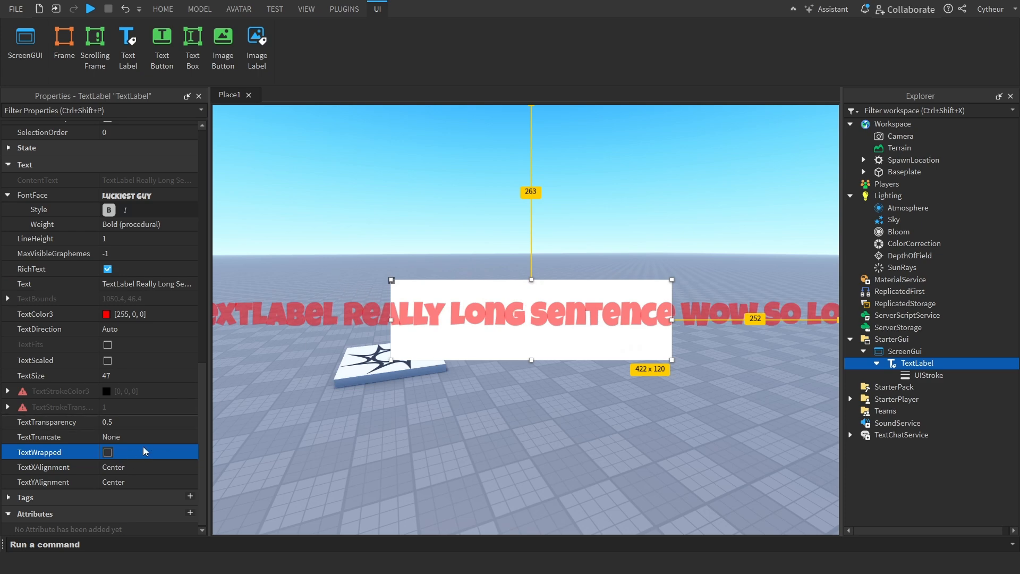
click(145, 454)
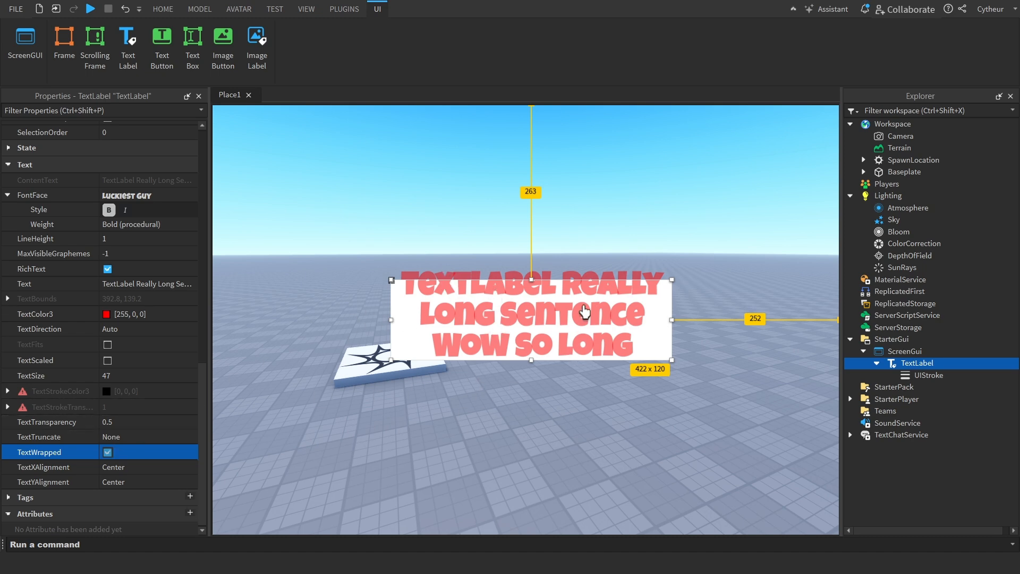
click(132, 468)
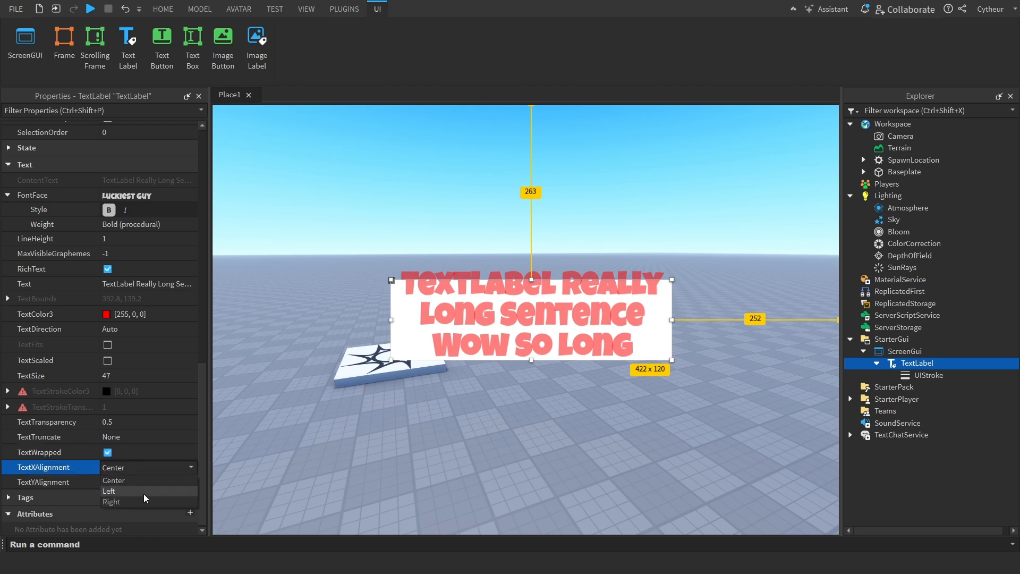
click(139, 376)
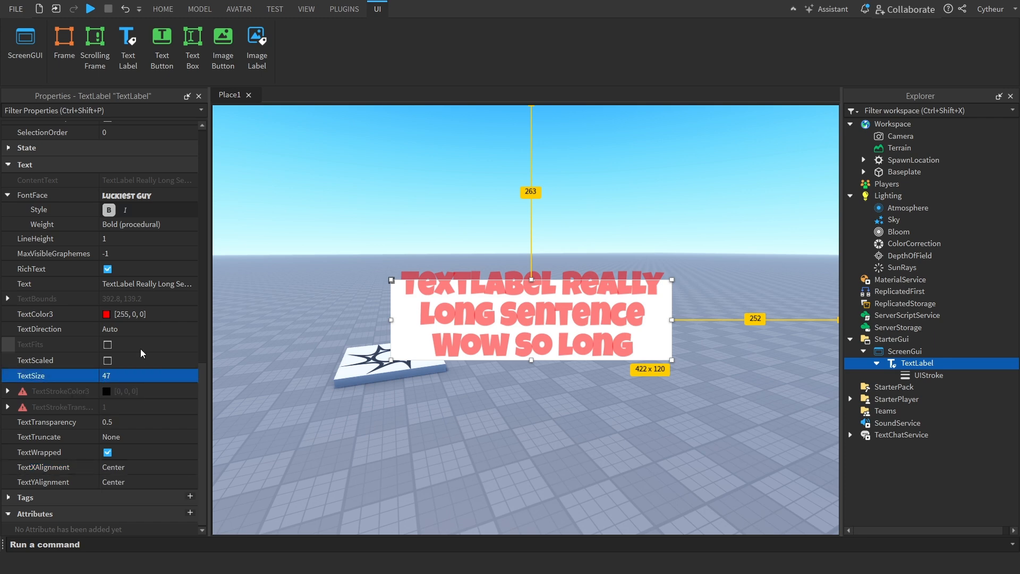
Change the TextLabel's Text to Coins and set its TextXAlignment to Left
click(158, 283)
text(Coins)
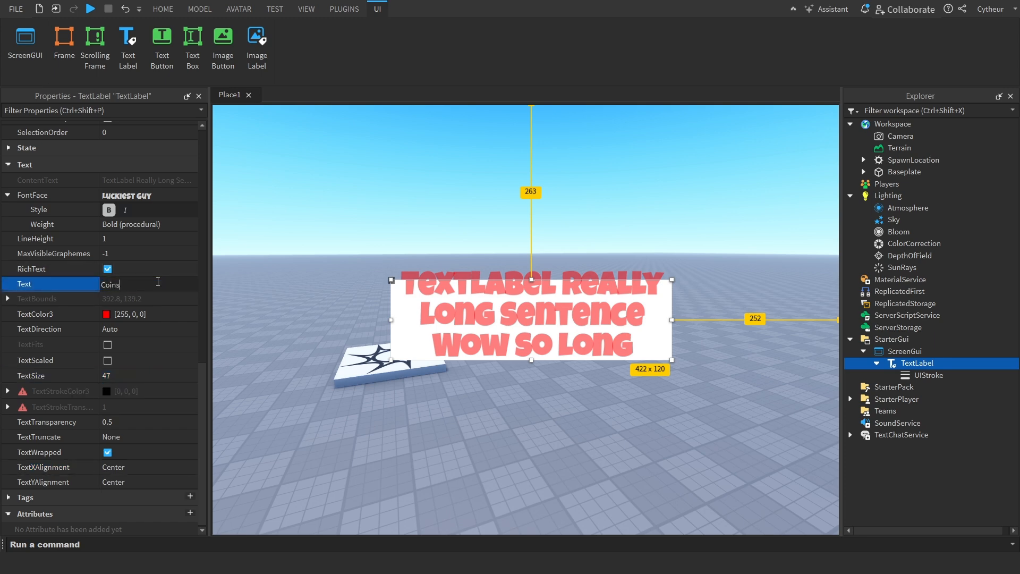
key(Return)
click(120, 467)
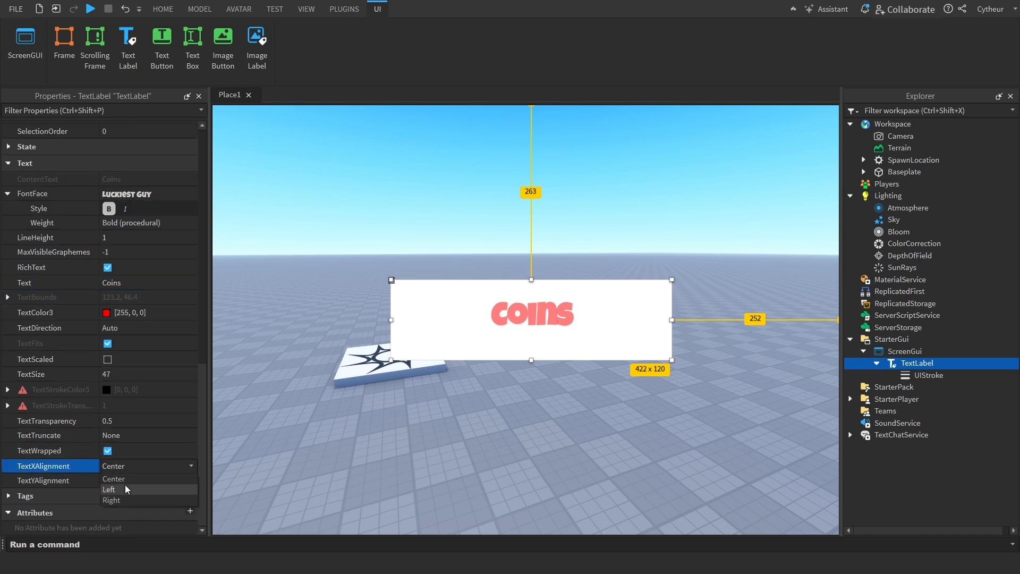
click(126, 489)
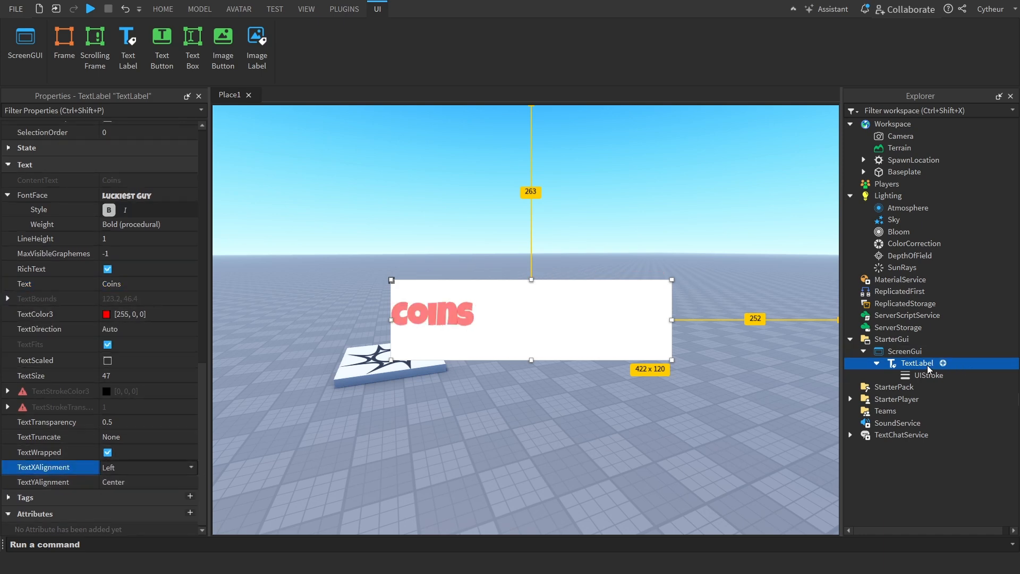
Duplicate the TextLabel and name the copy CoinAmount
key(ctrl+d)
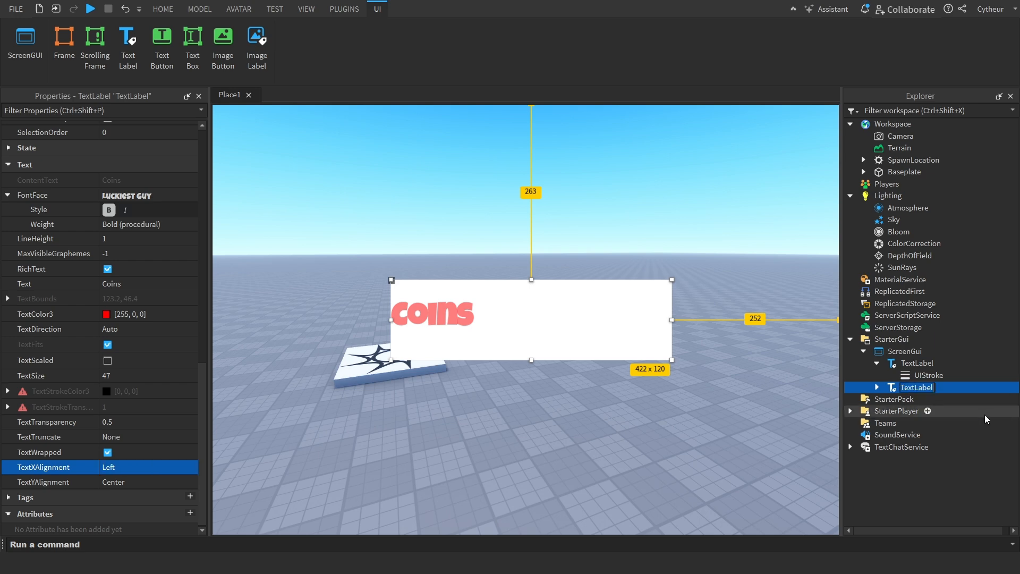
text(CoinAmount)
key(Return)
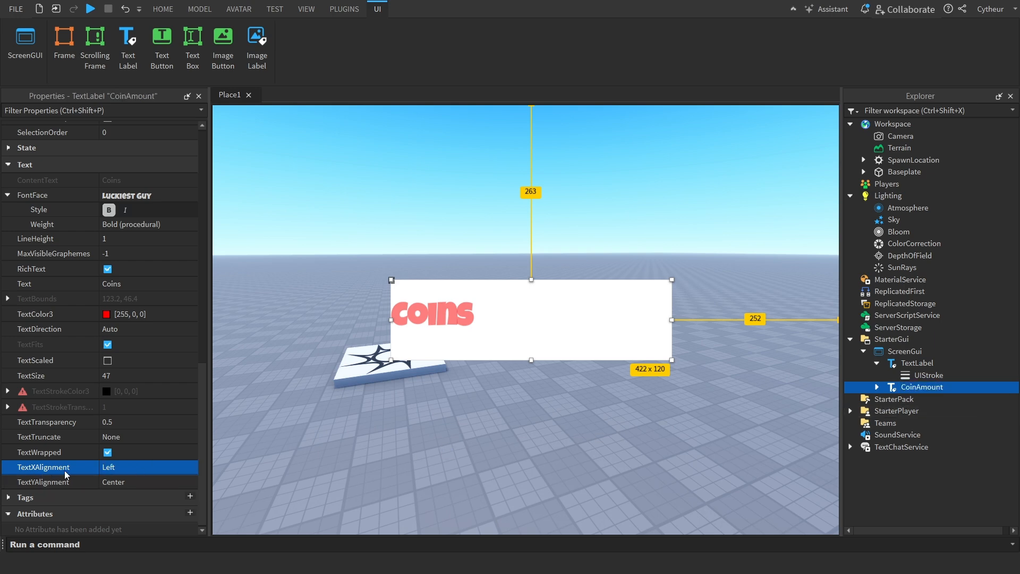
click(125, 467)
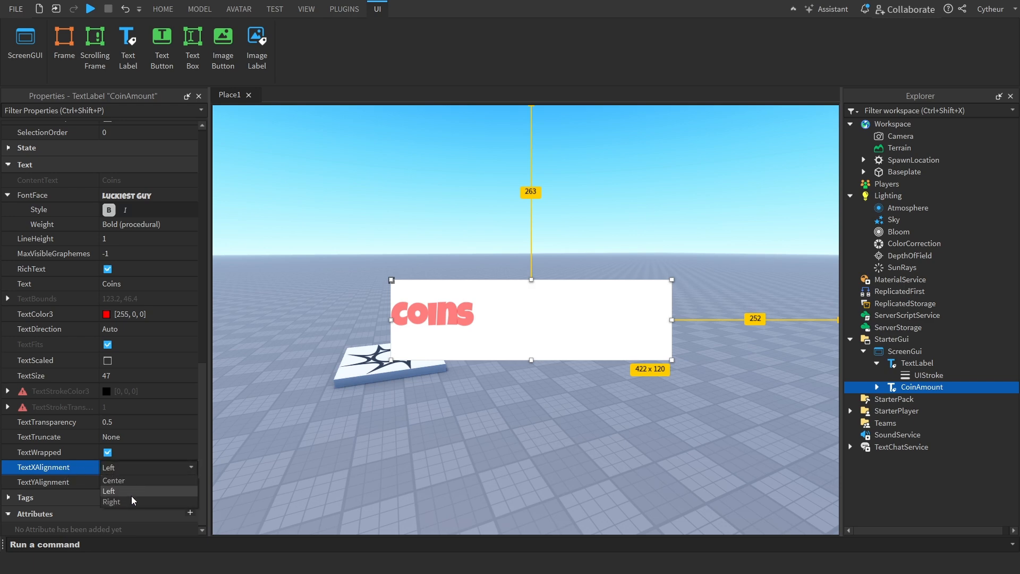
click(133, 501)
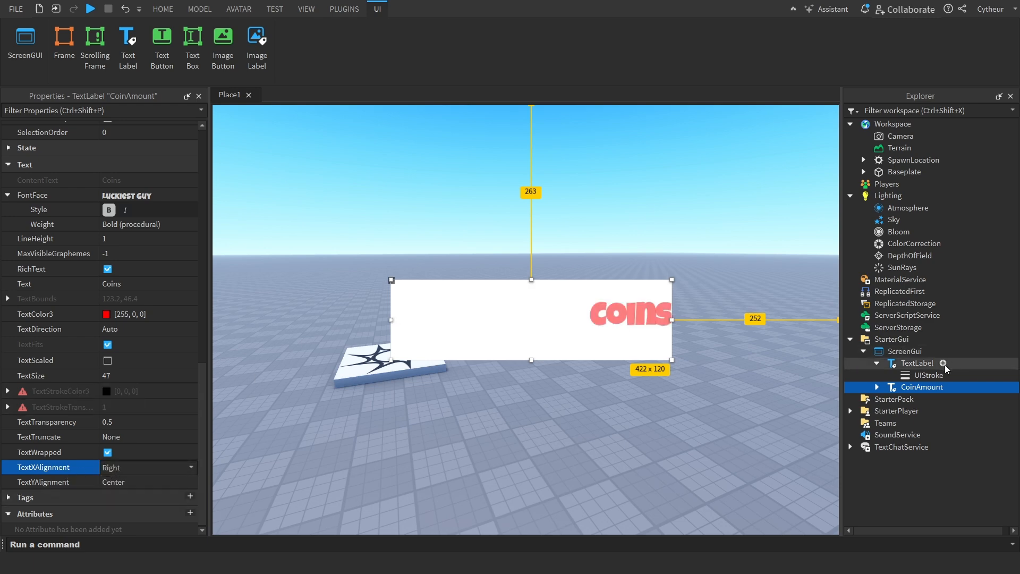
key(ctrl+z)
click(922, 365)
click(901, 388)
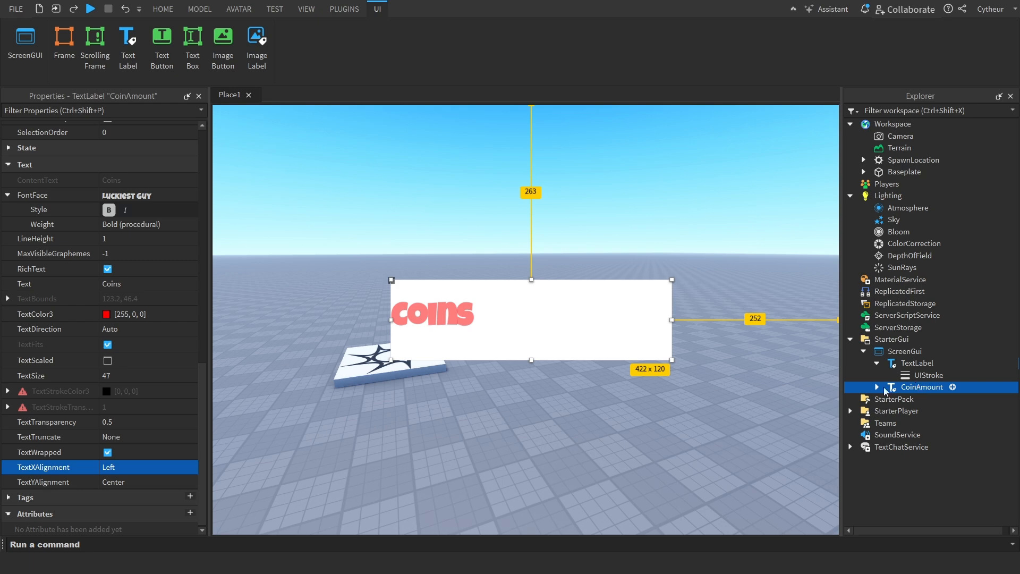
Set the CoinAmount label's TextXAlignment to Right
click(102, 468)
click(133, 501)
Select the TextLabel and CoinAmount labels in turn to compare their properties and how they overlap
click(910, 367)
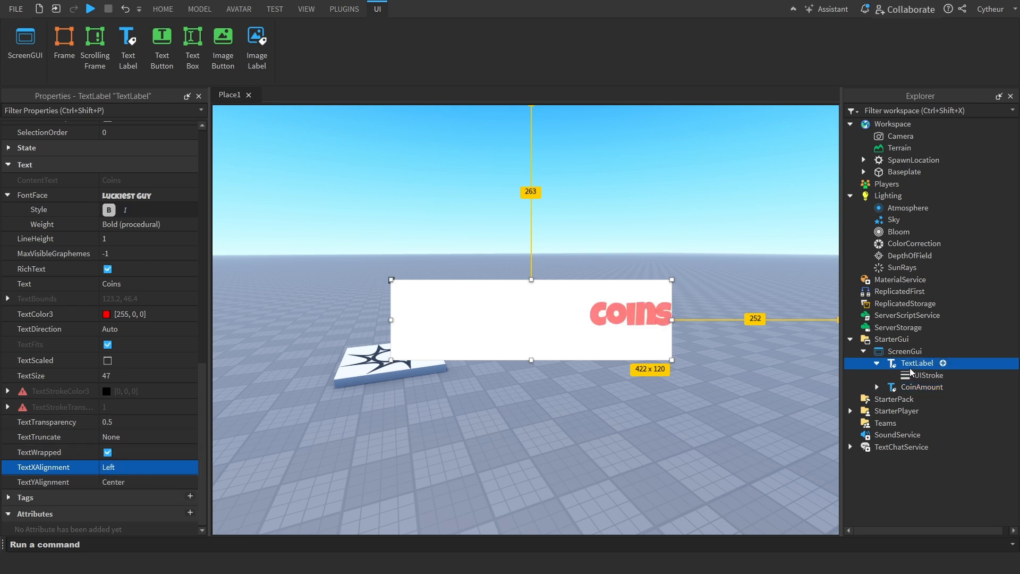
click(159, 287)
click(923, 387)
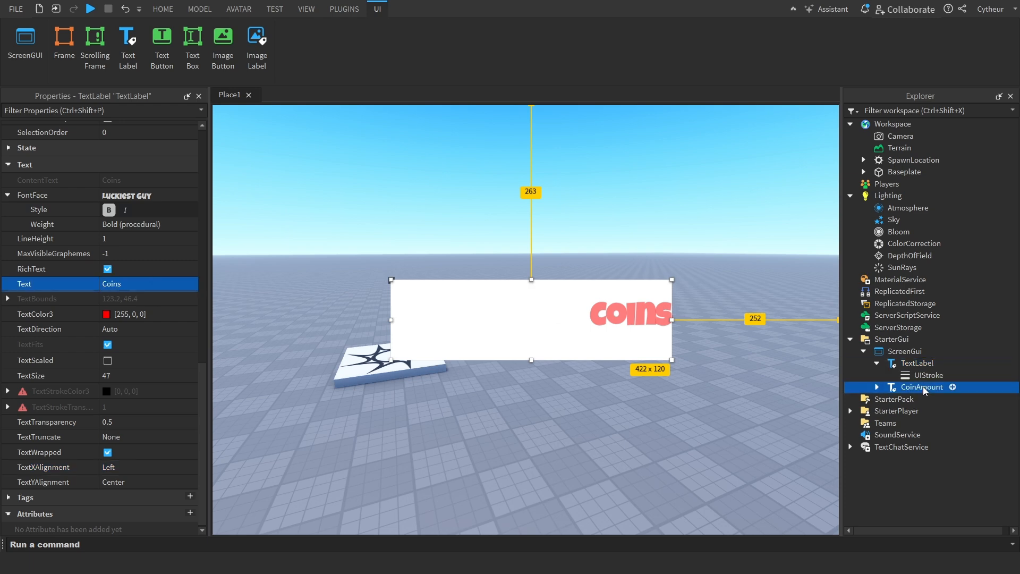
click(923, 400)
click(919, 365)
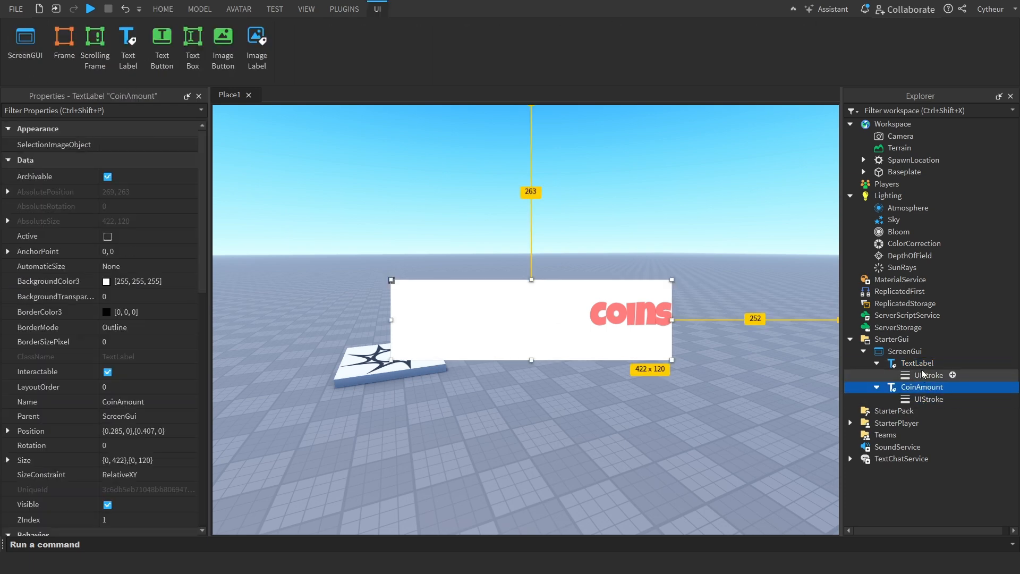
click(922, 387)
click(907, 366)
click(923, 387)
scroll(132, 425, down, 3)
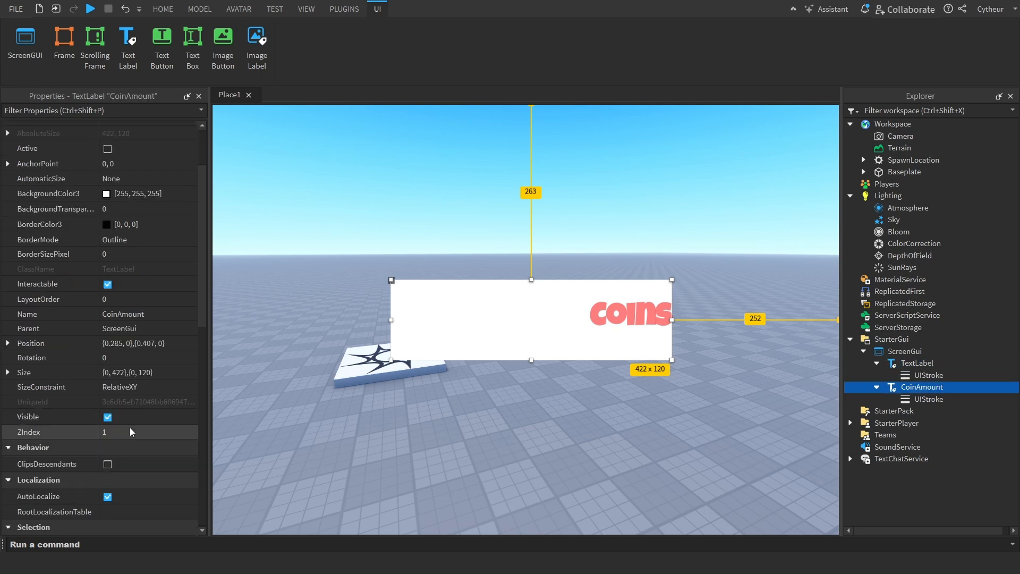
click(917, 364)
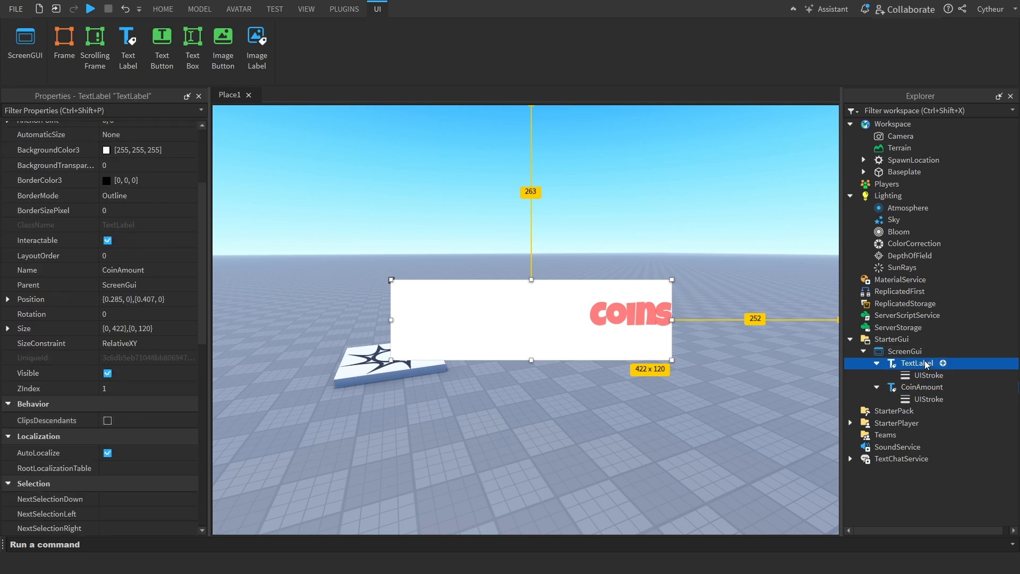
click(920, 390)
drag(604, 317, 638, 358)
key(ctrl+z)
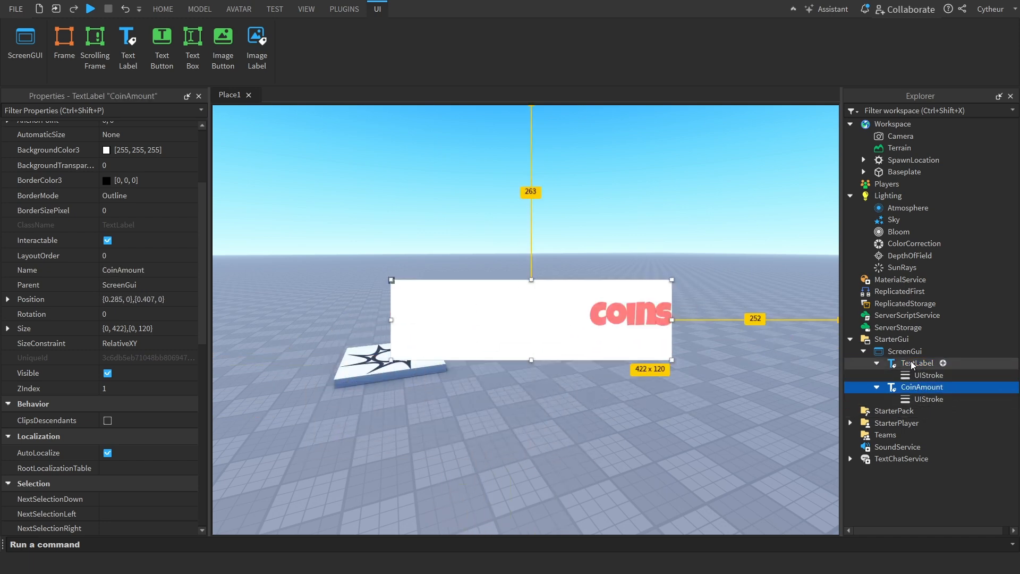
Try setting BackgroundTransparency to 1 on both labels together, and undo the change
ctrl+click(912, 364)
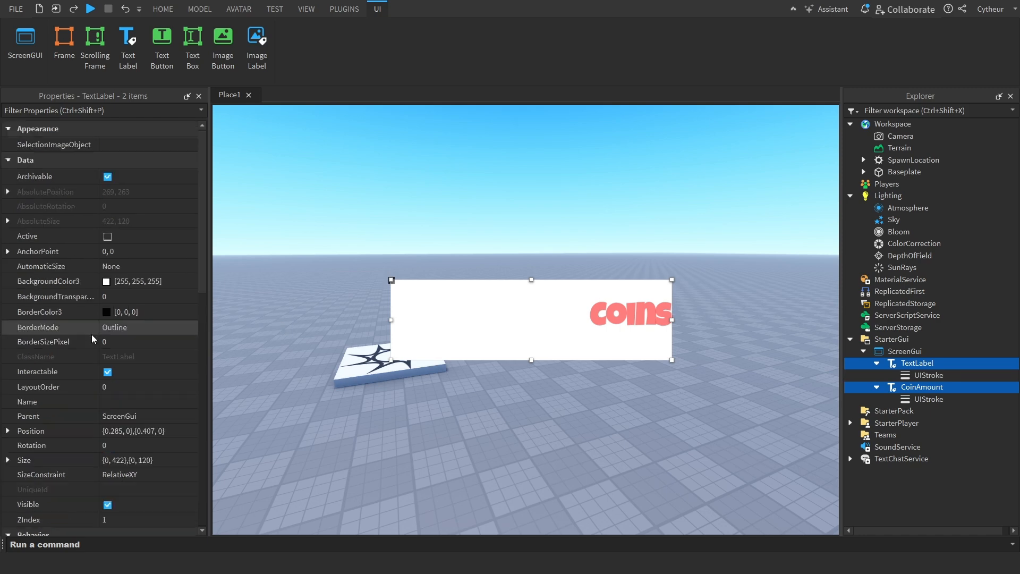
click(159, 301)
text(1)
key(Return)
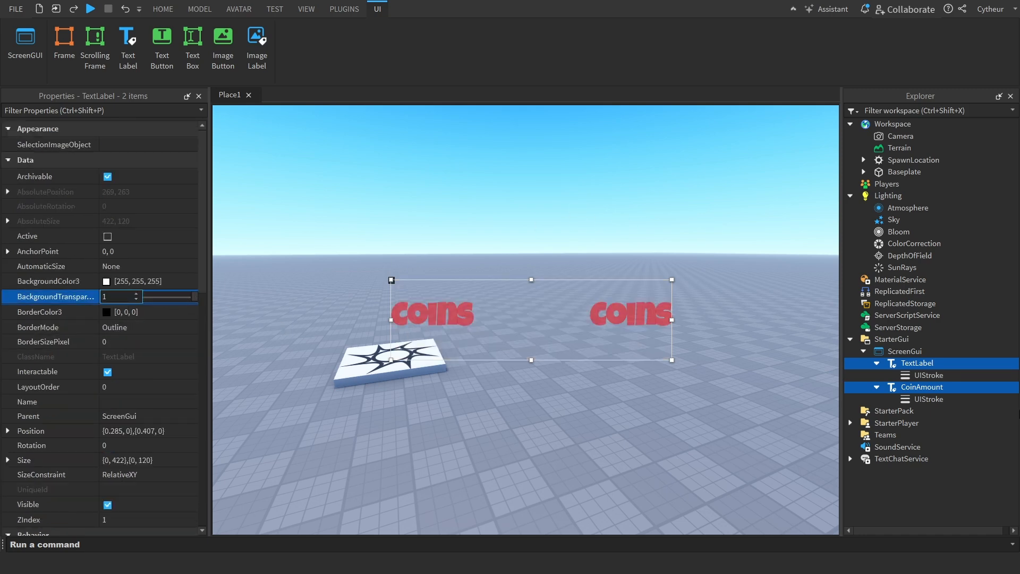
key(ctrl+z)
Set only the CoinAmount label's BackgroundTransparency to 1
click(929, 377)
click(924, 387)
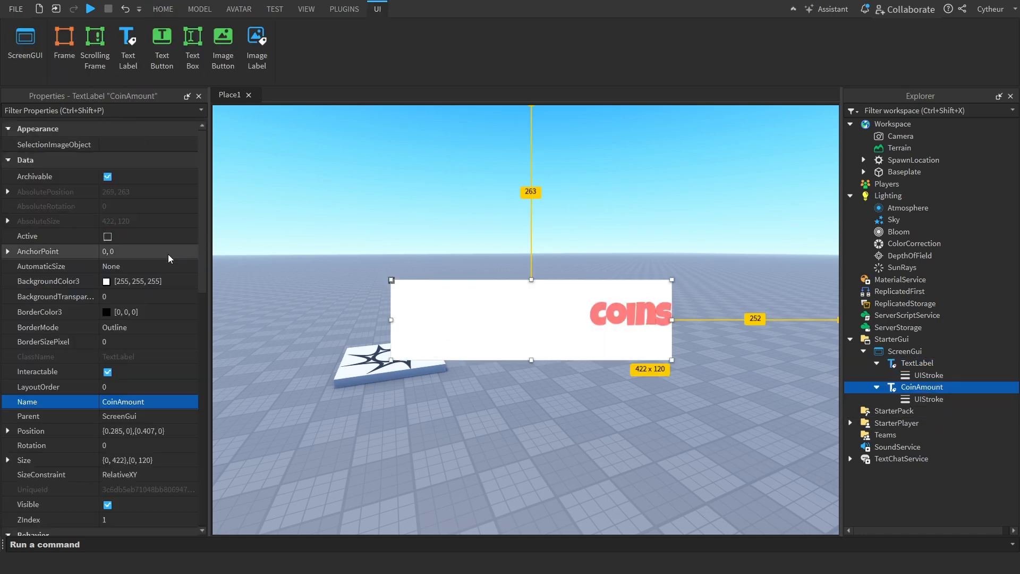
click(151, 296)
text(1)
key(Return)
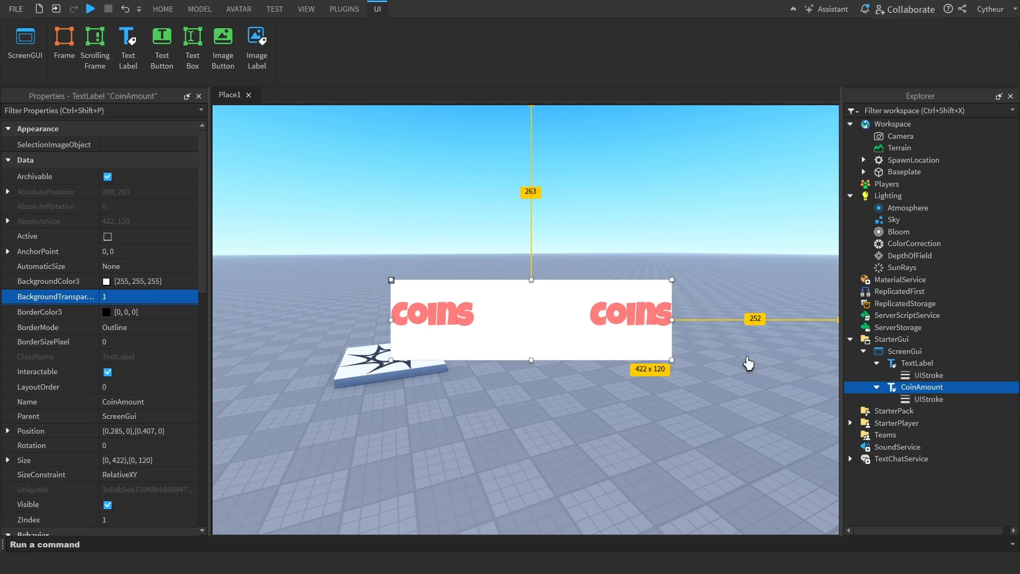
Set the CoinAmount label's TextXAlignment to Center
click(929, 399)
click(922, 387)
scroll(66, 339, down, 8)
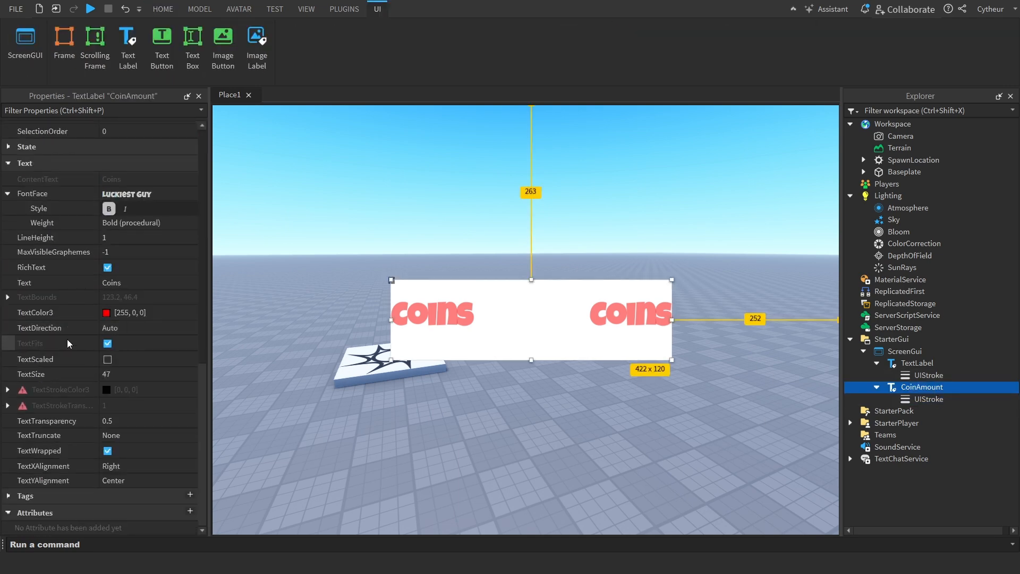
click(161, 465)
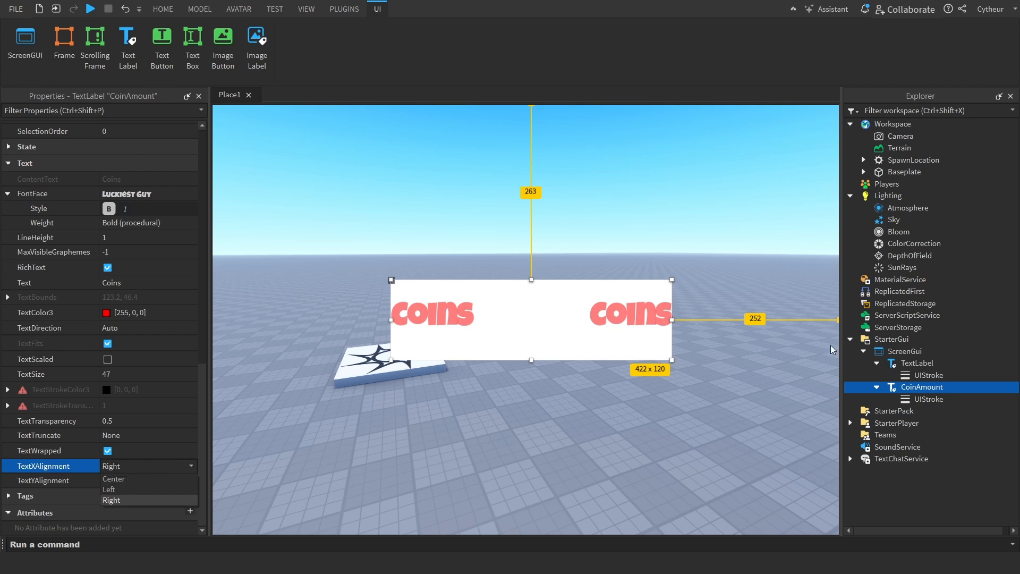
click(183, 479)
Try the TextYAlignment options on the CoinAmount label, starting with Top
click(148, 486)
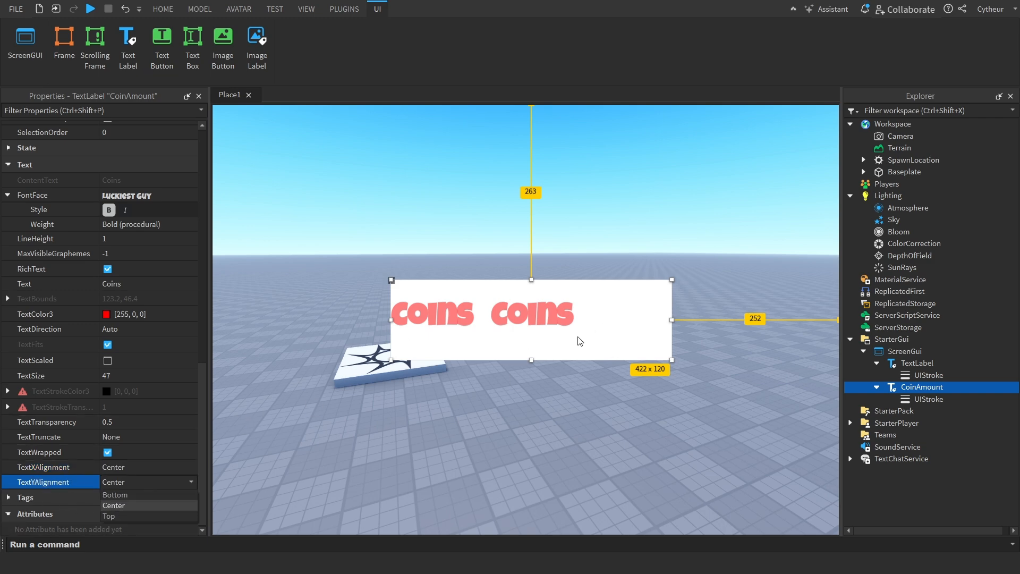
click(129, 515)
click(130, 473)
click(132, 481)
click(133, 490)
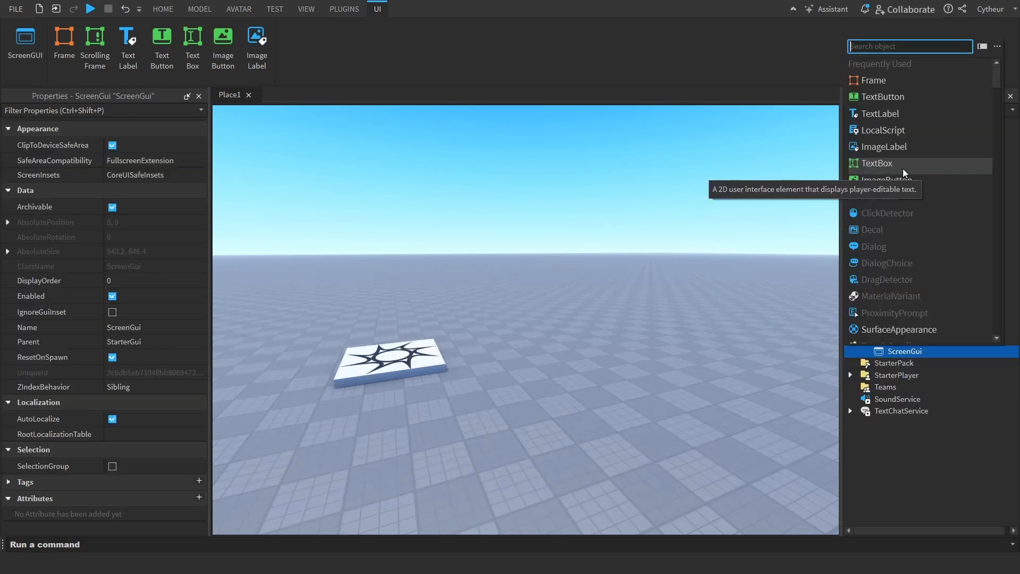
Insert a TextBox into the ScreenGui and move it to the middle of the viewport
click(888, 163)
click(911, 363)
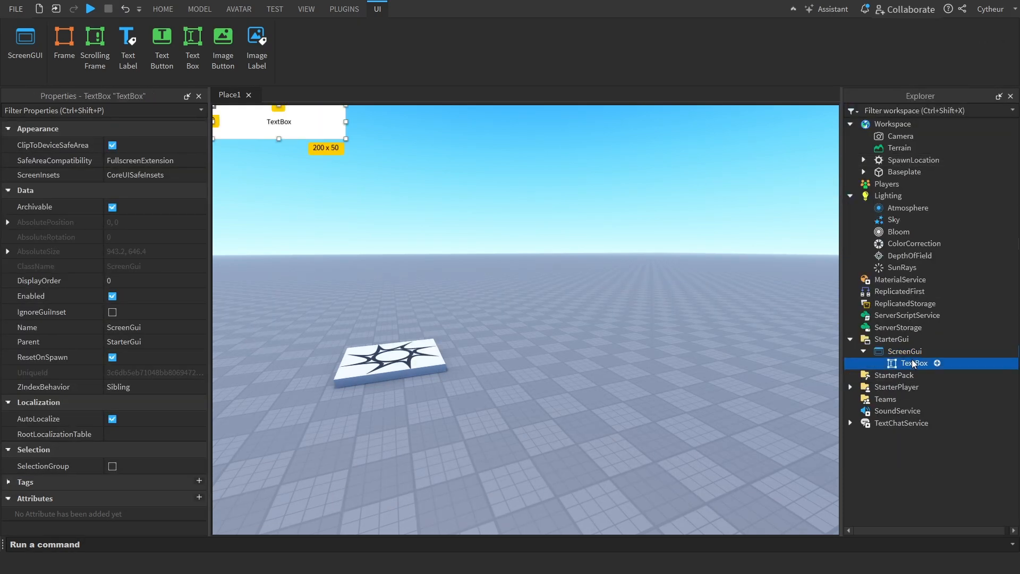
scroll(159, 431, down, 10)
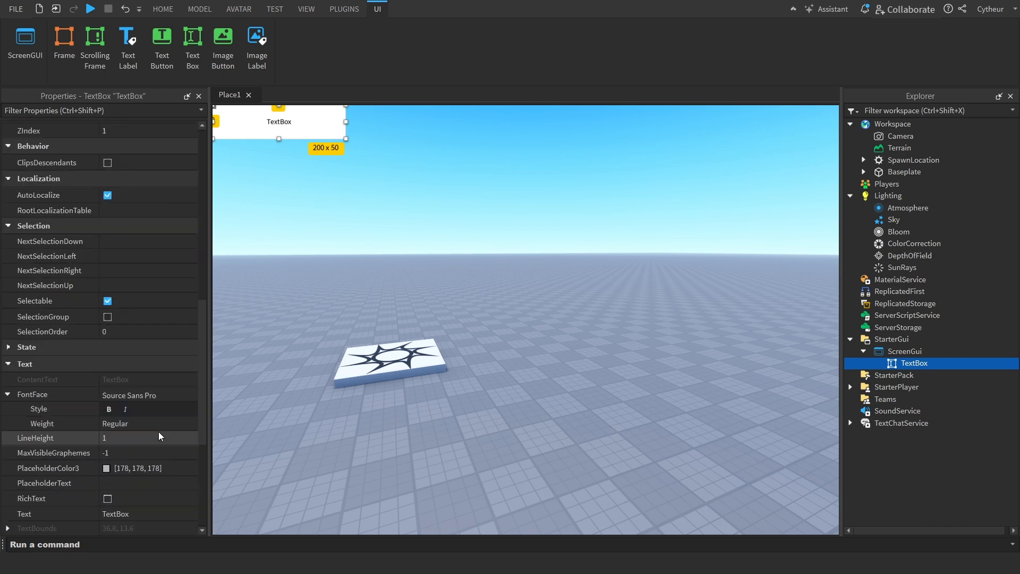
scroll(144, 335, down, 5)
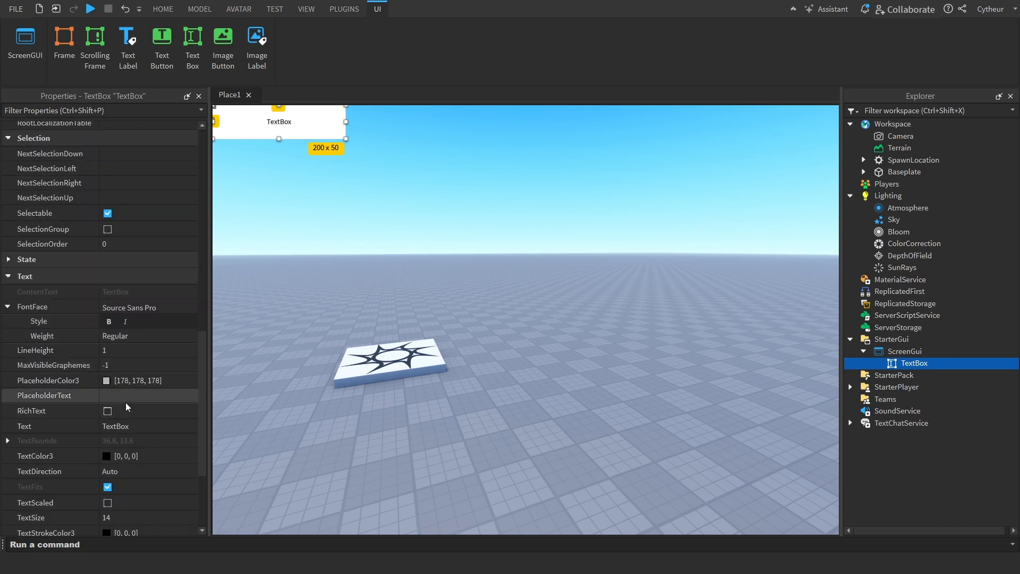
drag(271, 125, 534, 318)
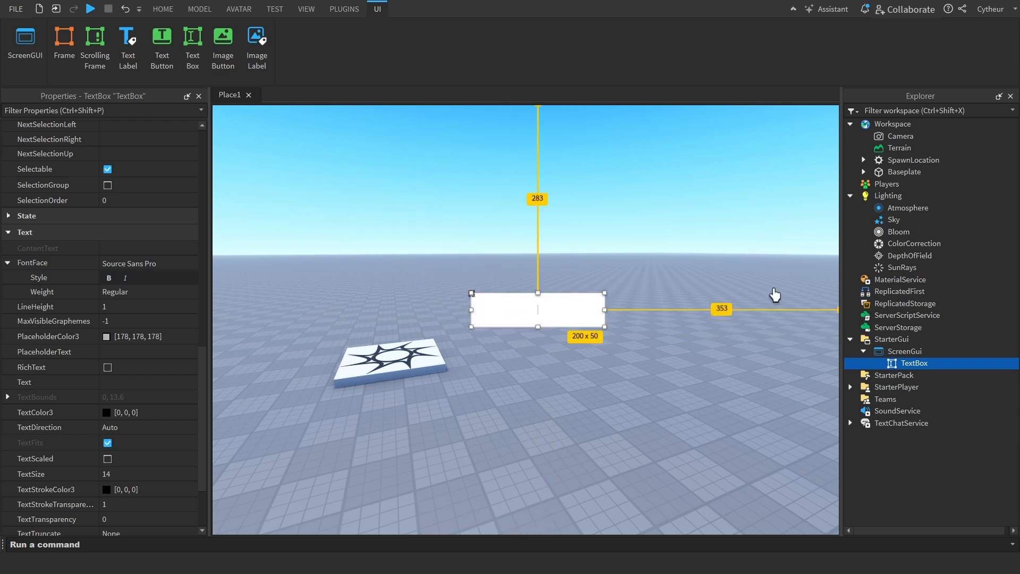
Set the TextBox's text to REDEEM CODE and turn on TextScaled
click(916, 362)
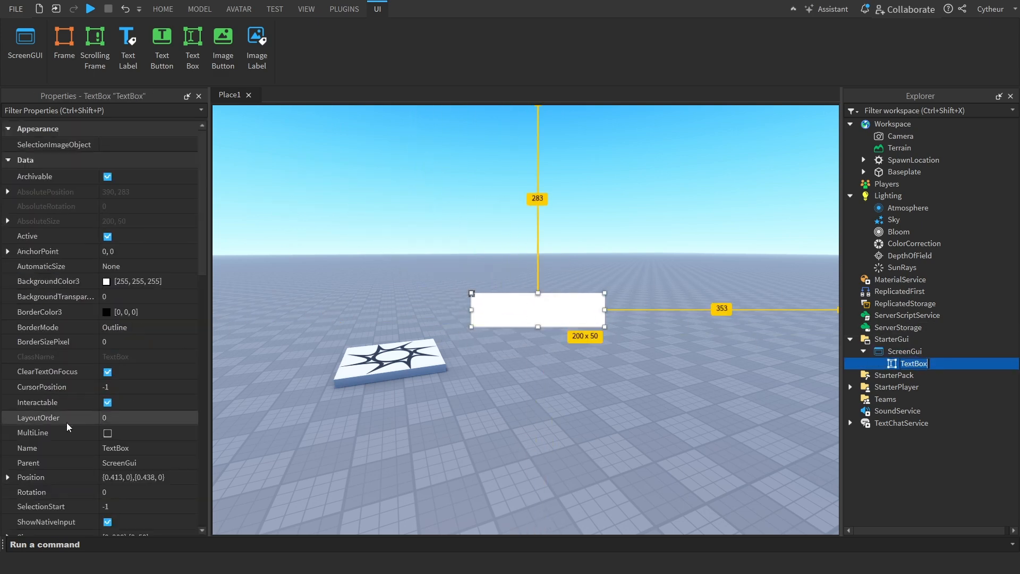
double_click(550, 319)
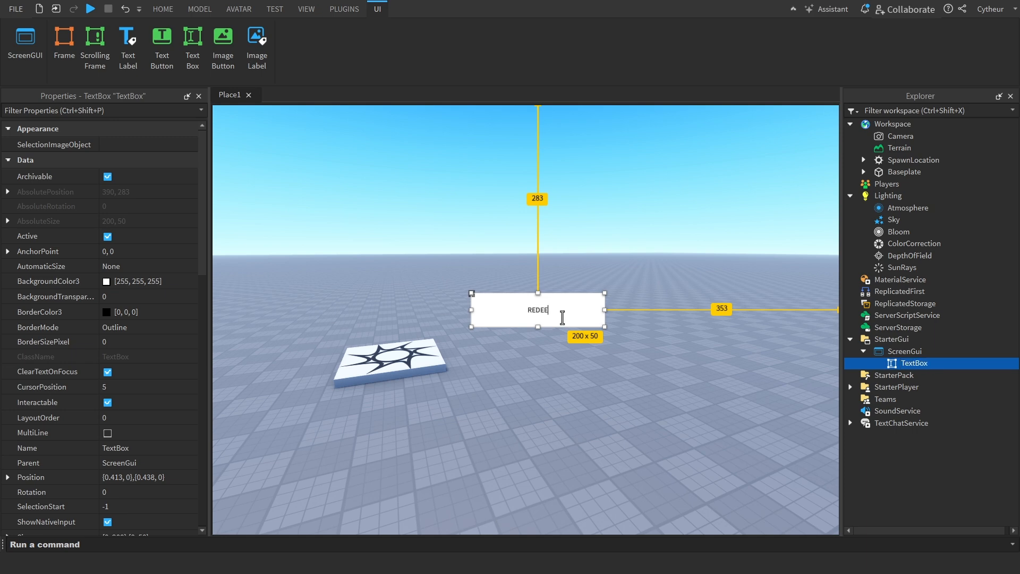
scroll(133, 429, down, 7)
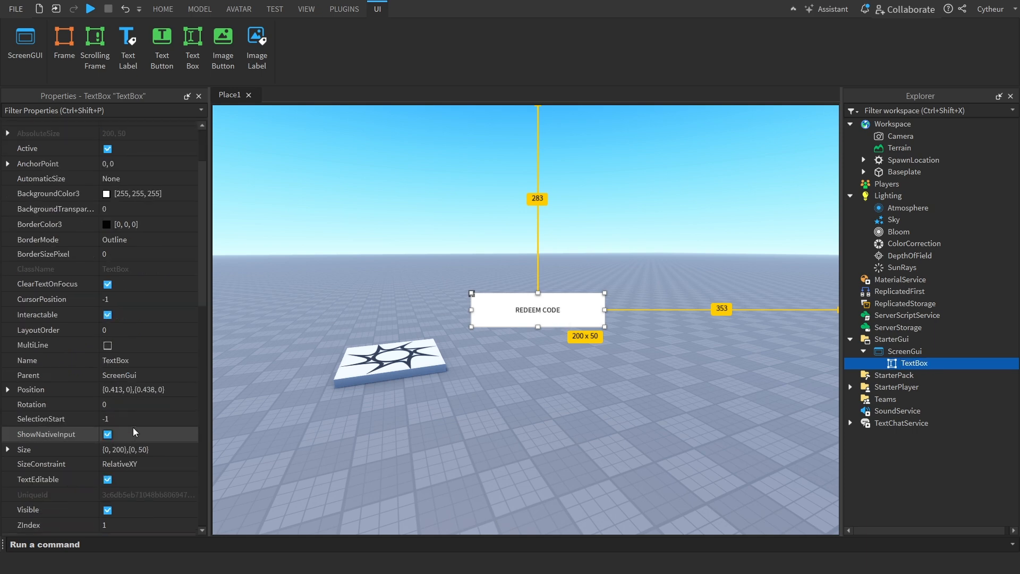
scroll(133, 431, down, 6)
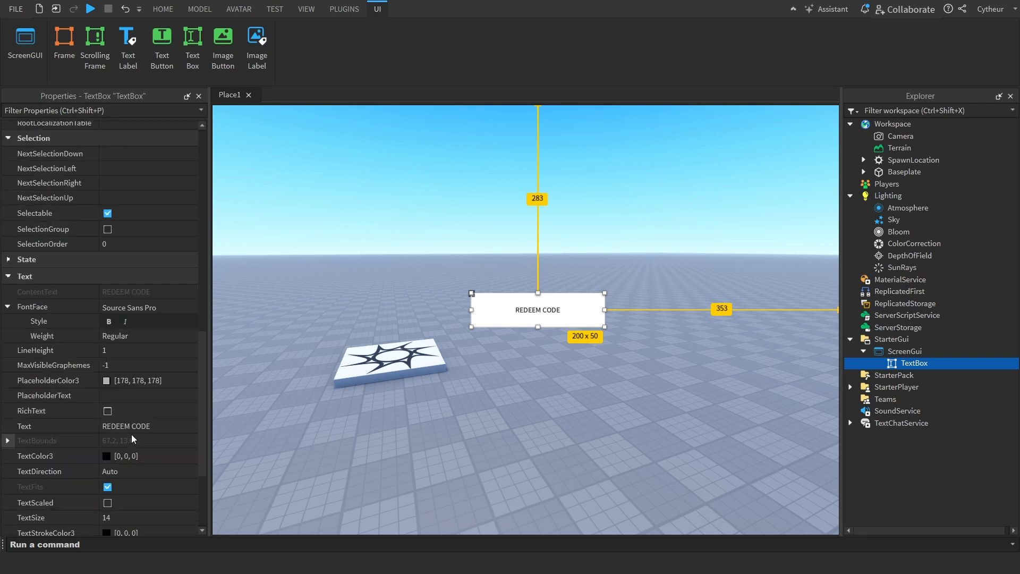
click(129, 502)
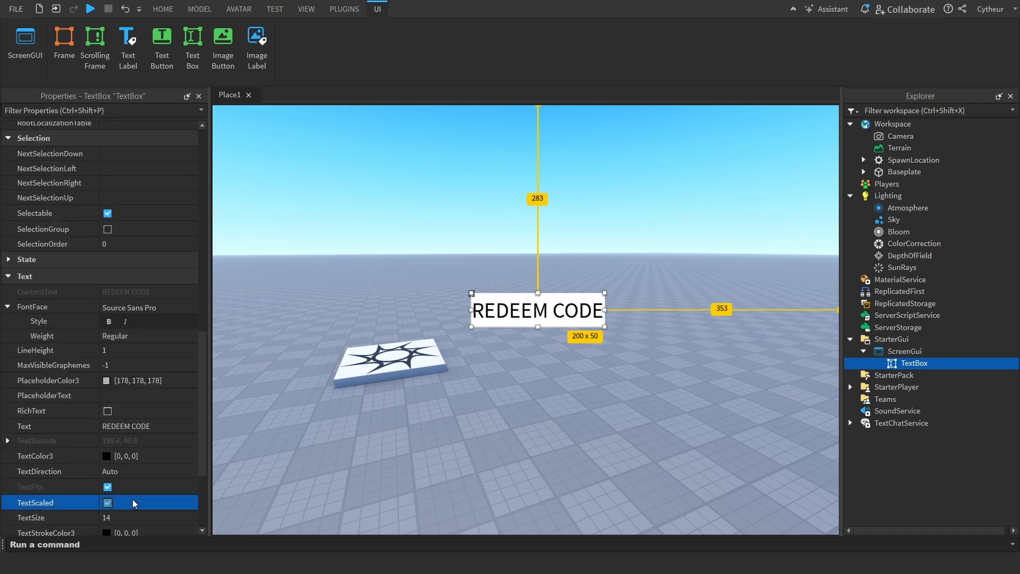
Turn off the TextBox's ClearTextOnFocus, test it by focusing the box in the viewport, and turn it back on
scroll(109, 411, up, 12)
scroll(158, 387, down, 3)
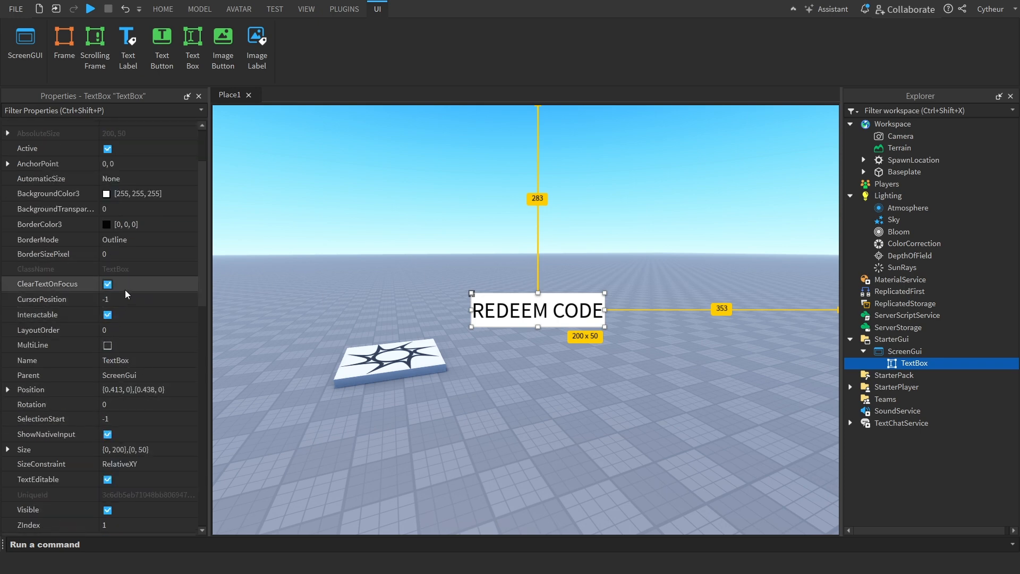
click(193, 289)
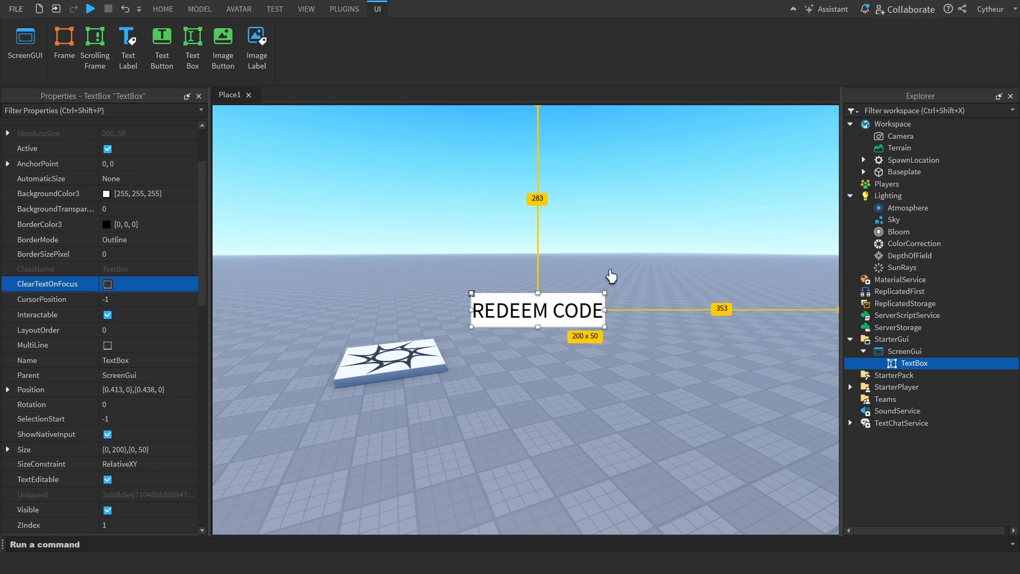
click(592, 281)
double_click(511, 322)
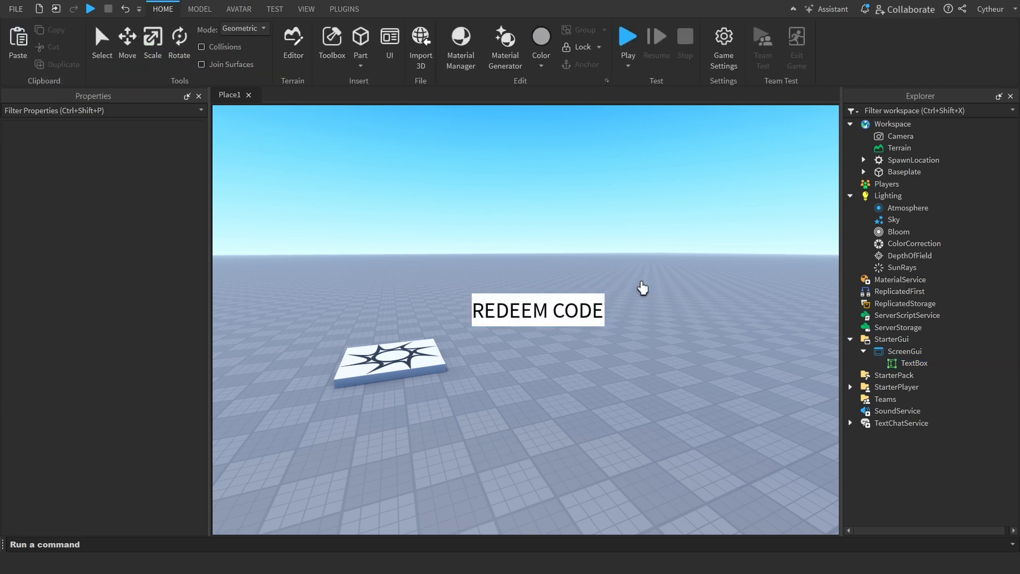
click(927, 366)
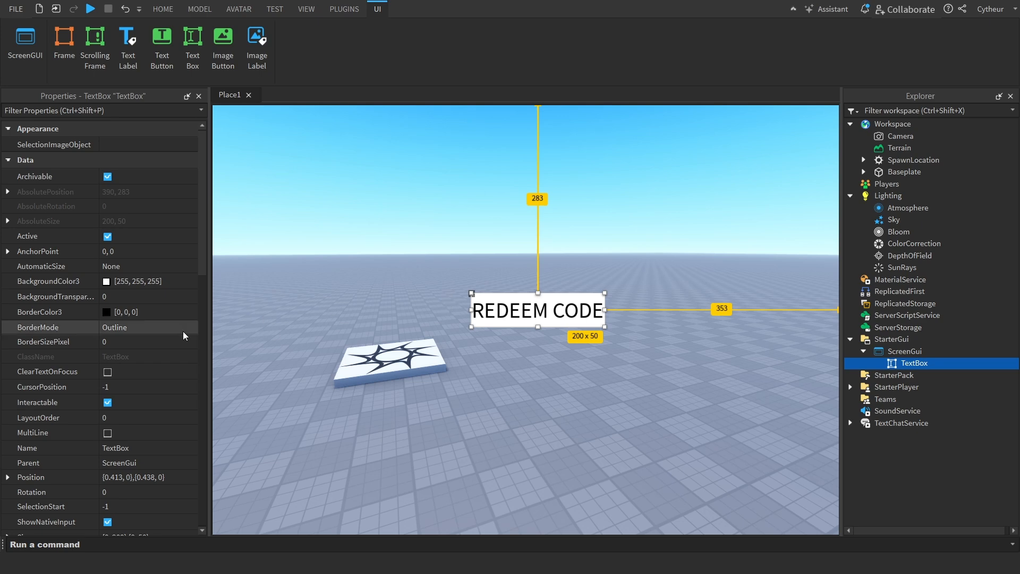
scroll(170, 362, down, 1)
click(107, 328)
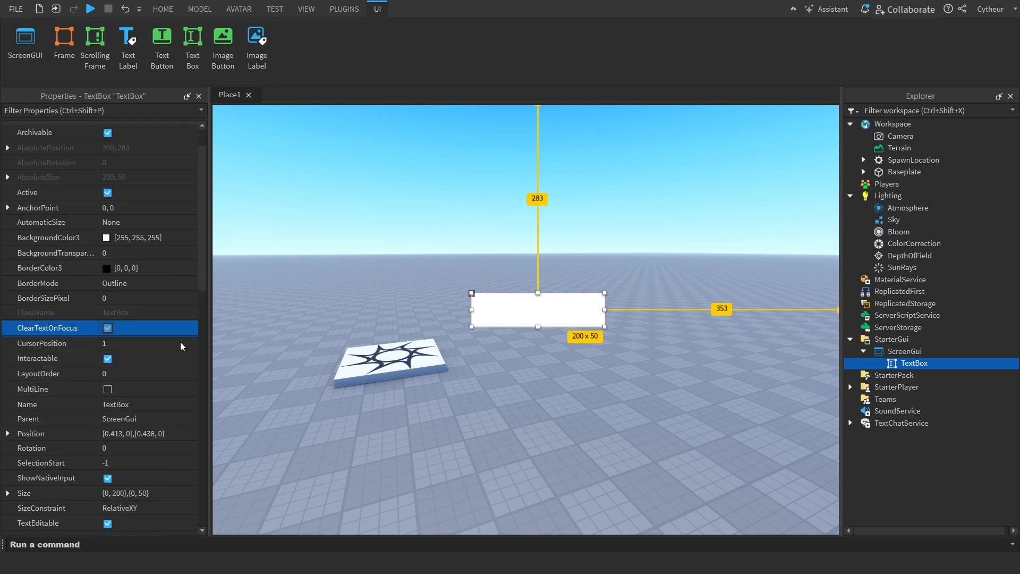
Enter Redeem Code as the TextBox's text and leave ClearTextOnFocus turned on
click(136, 344)
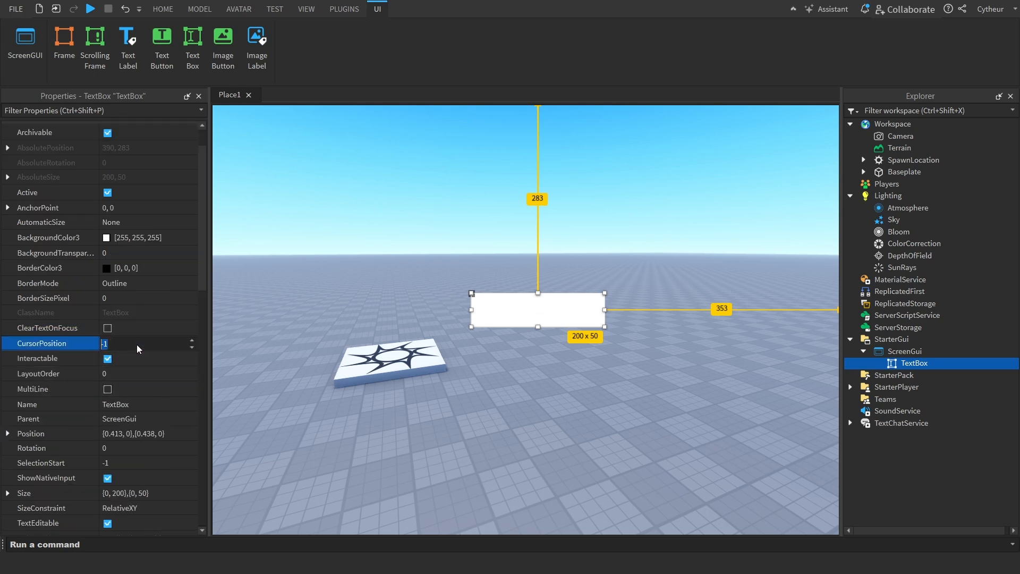
click(537, 324)
click(133, 329)
click(560, 308)
text(Redeem Code)
key(Return)
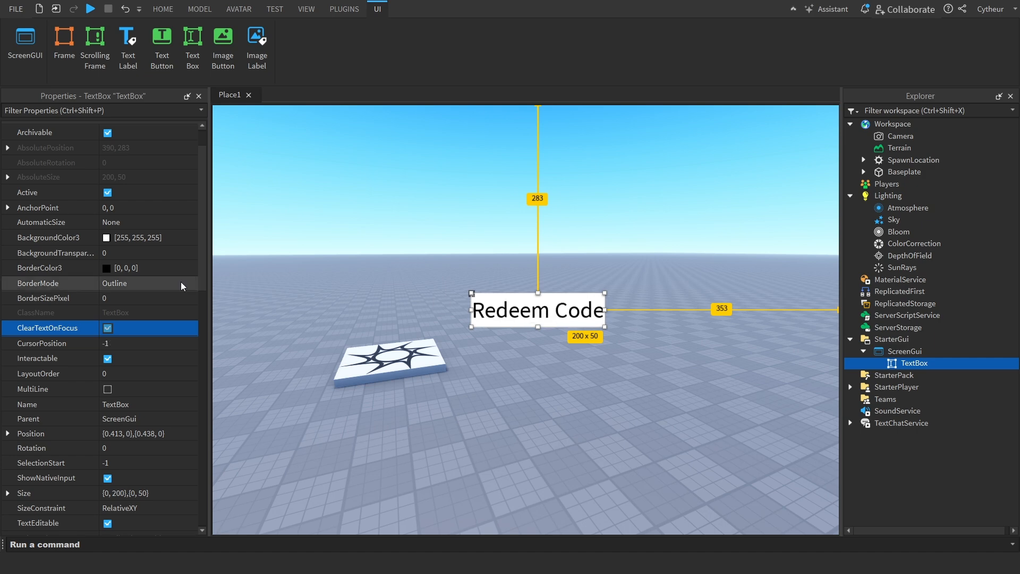
Set the TextBox's CursorPosition to 5 and test cursor placement by focusing the box at several points in its text
click(148, 345)
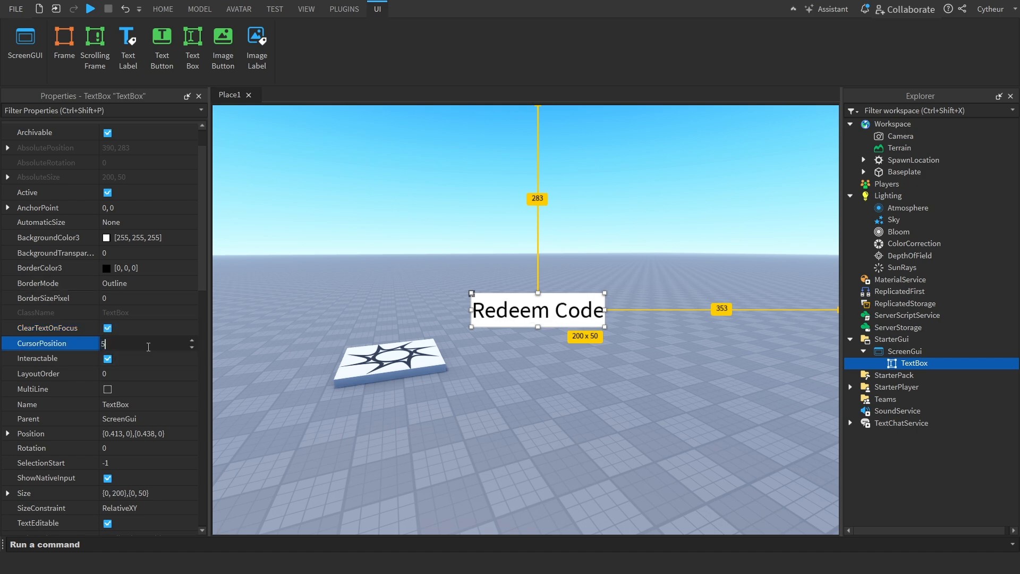
key(Return)
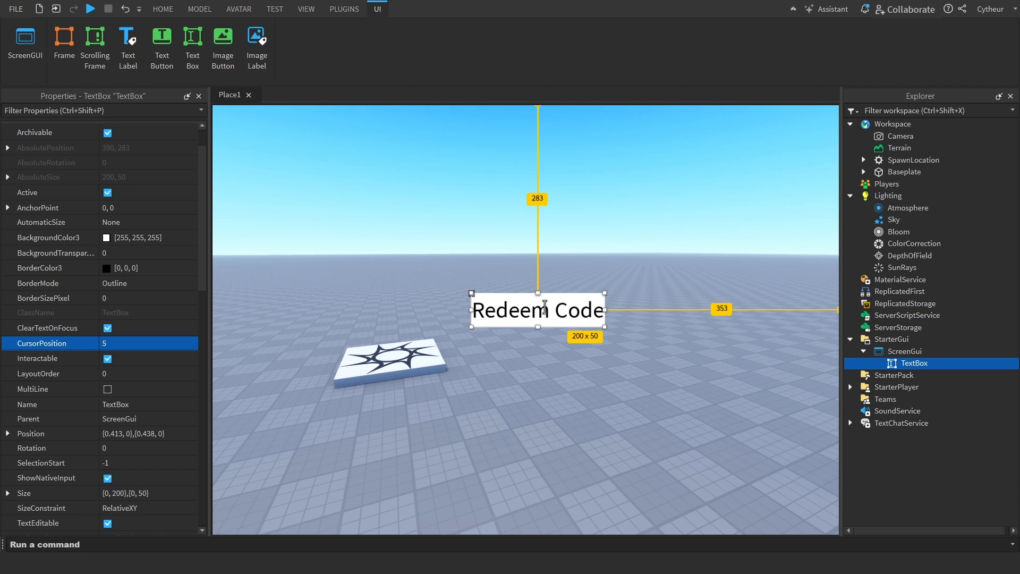
click(569, 316)
click(525, 323)
click(506, 321)
click(548, 305)
click(539, 305)
triple_click(489, 310)
click(461, 316)
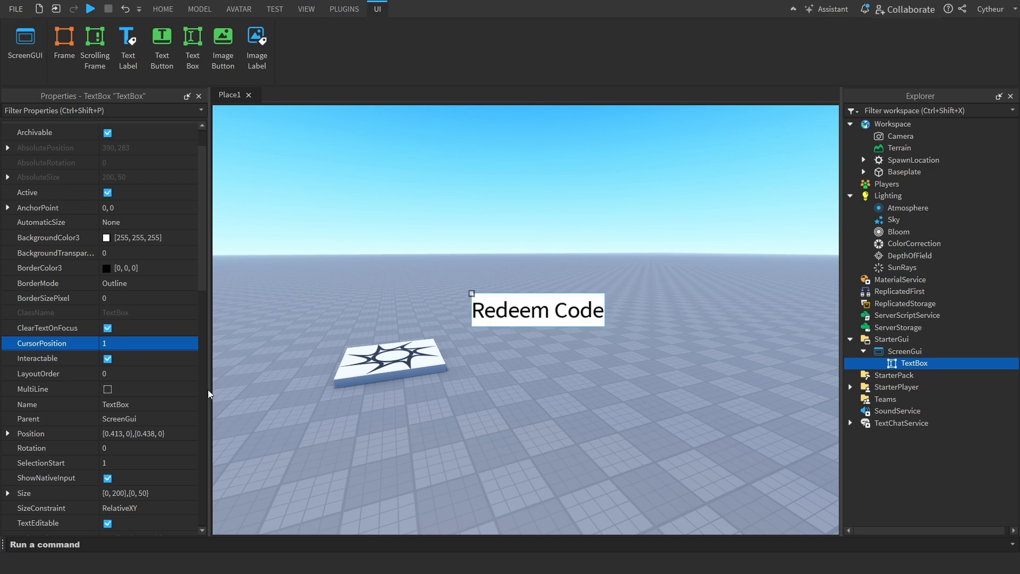
Turn off the TextBox's TextEditable property and test it by focusing the box in the viewport
click(157, 348)
scroll(133, 378, down, 1)
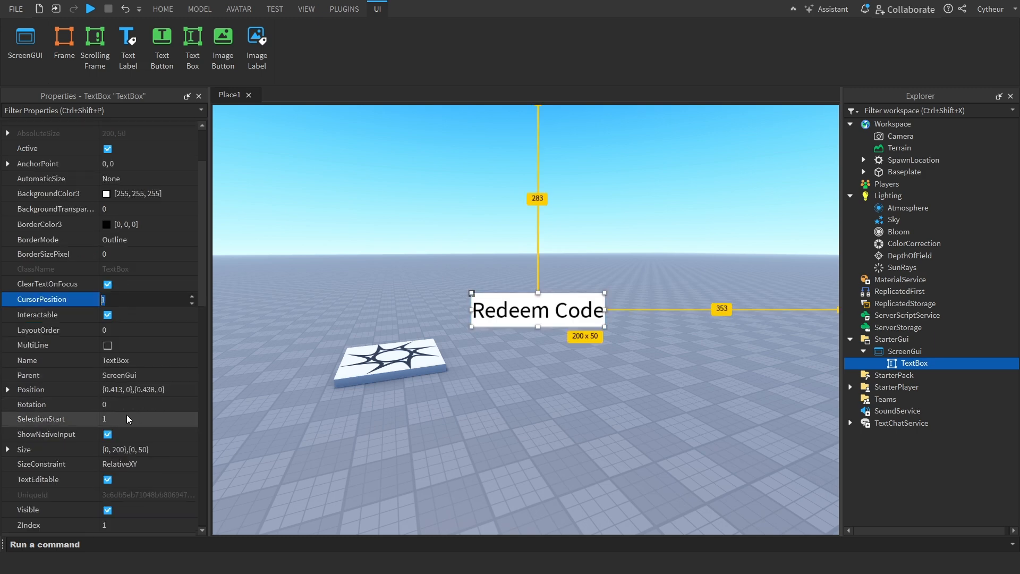
scroll(127, 417, down, 1)
scroll(128, 417, down, 1)
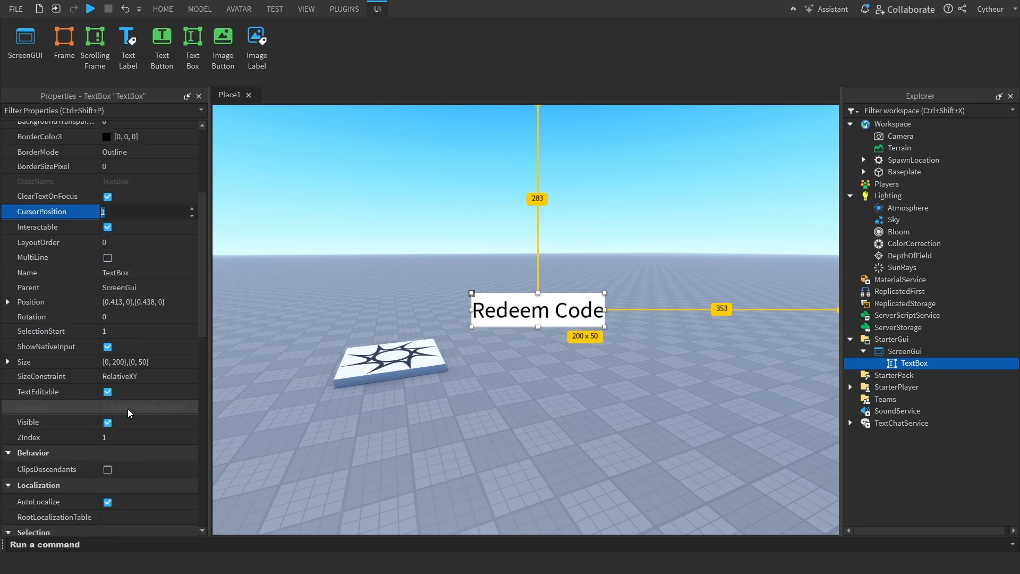
click(112, 393)
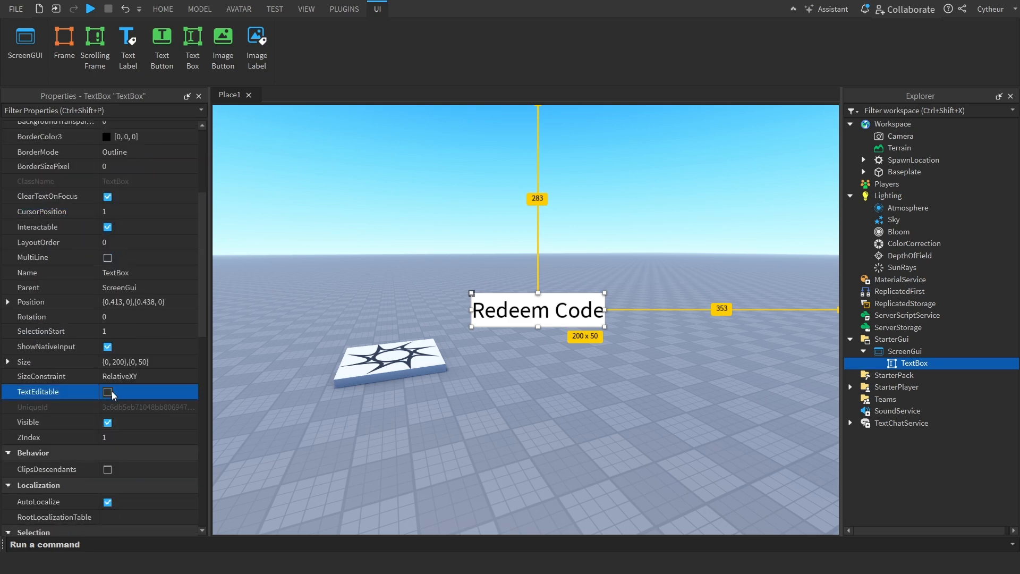
double_click(540, 309)
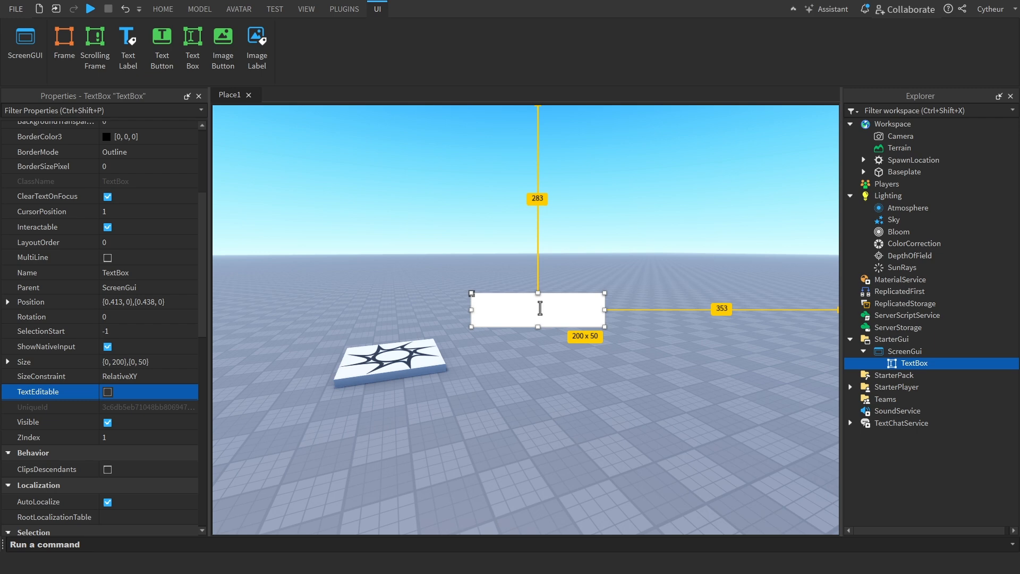
click(525, 333)
Find the TextBox's PlaceholderText property and enter Redeem Code in the box itself in the viewport
click(914, 363)
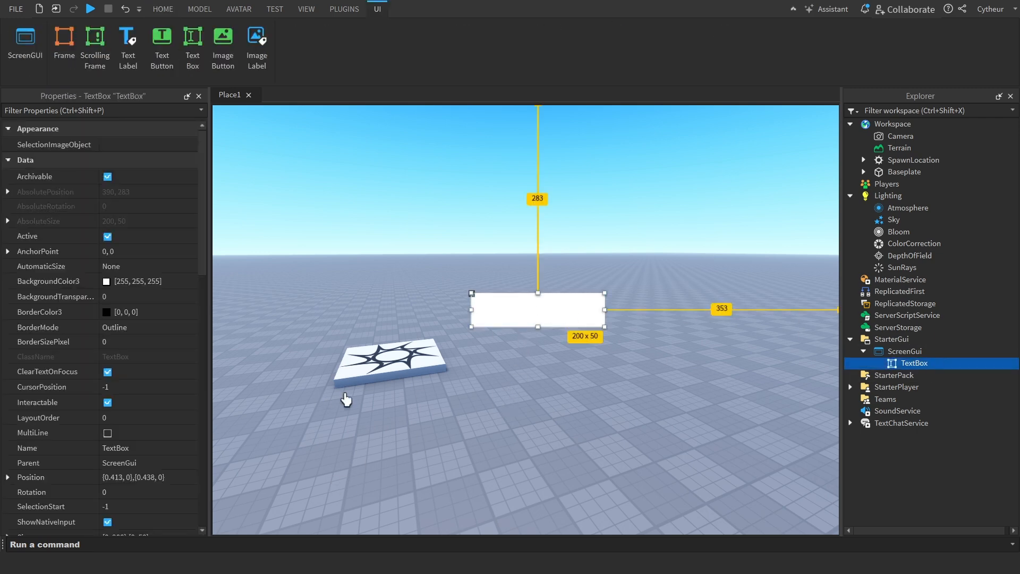
scroll(160, 430, down, 5)
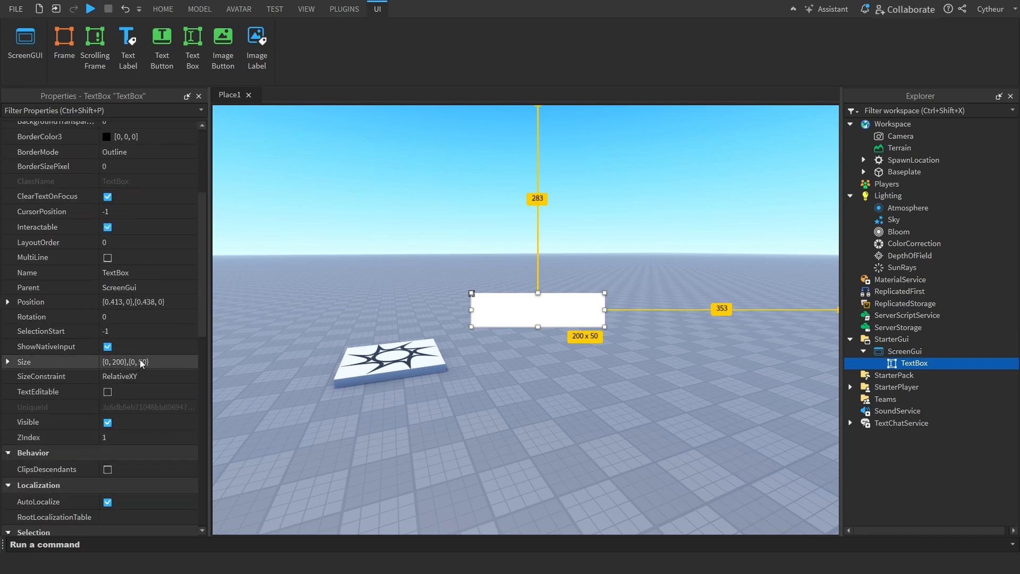
scroll(132, 361, down, 3)
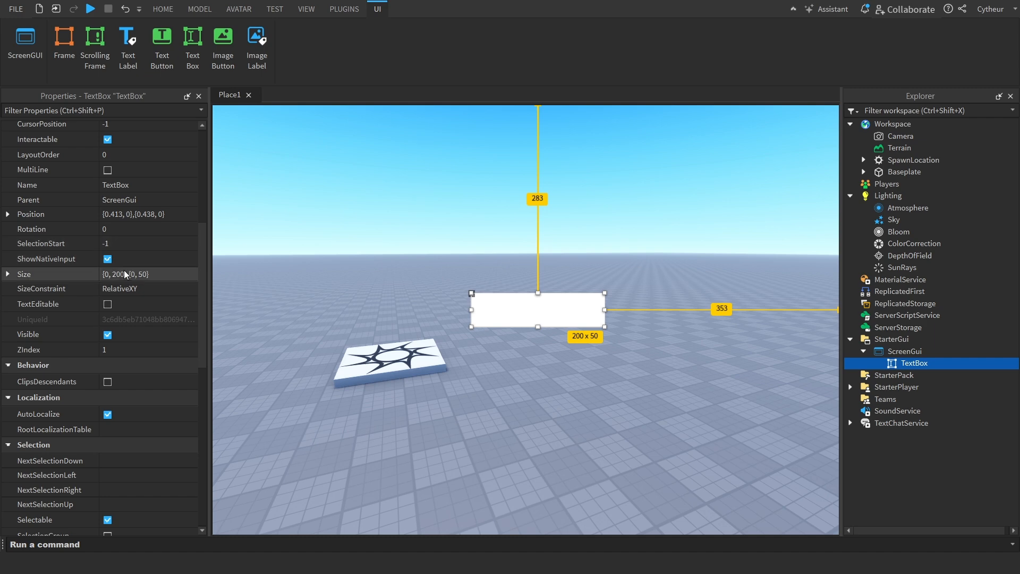
scroll(123, 270, down, 10)
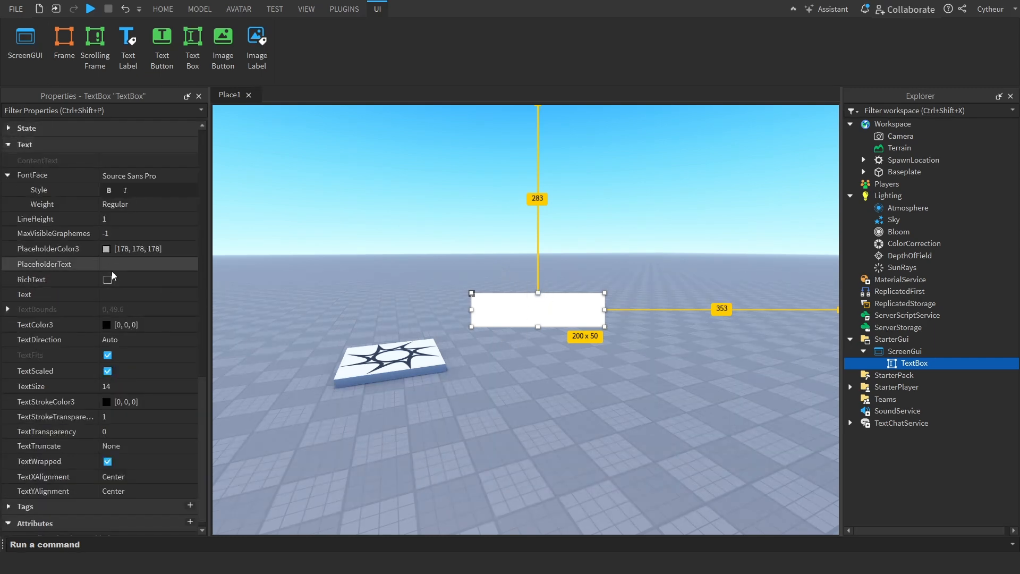
click(158, 271)
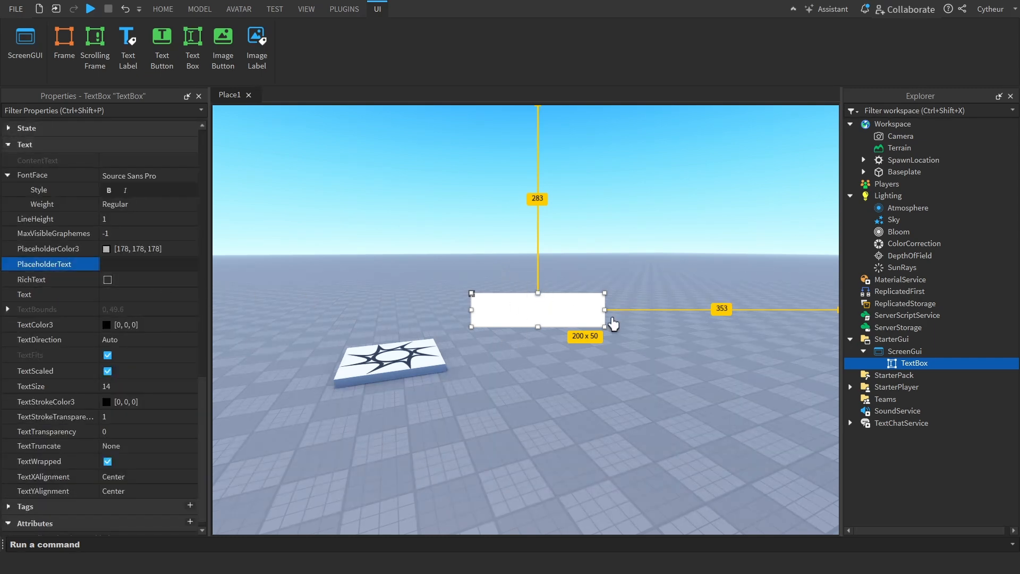
text(Redeem)
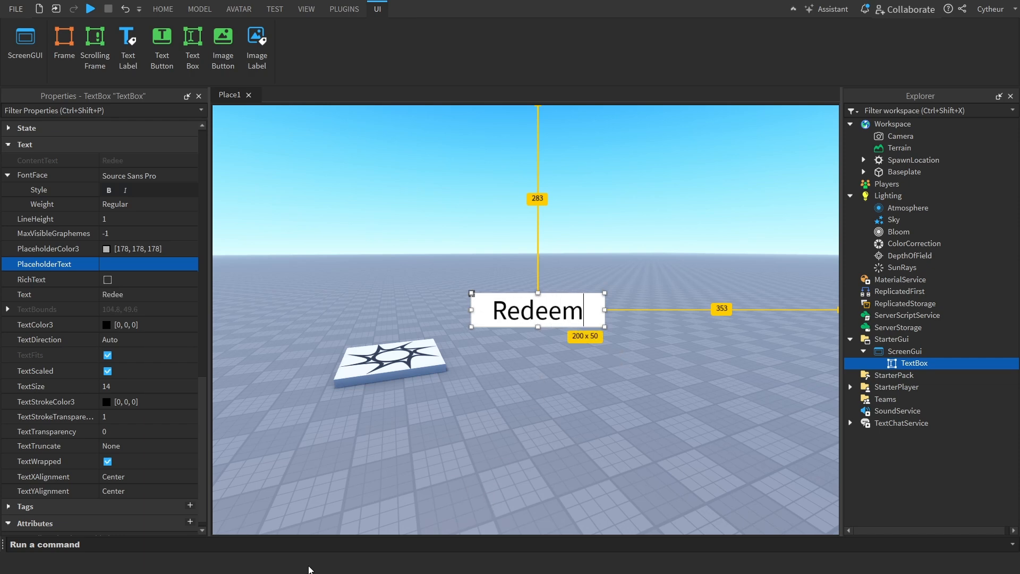
text( Code)
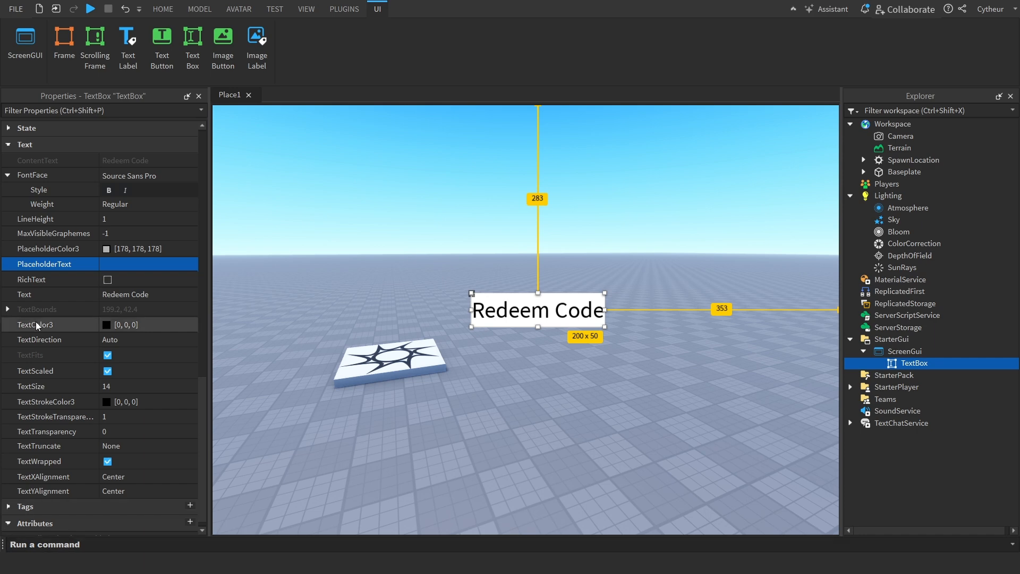
Set the TextBox's PlaceholderText to "enter code..." and test it by entering 323 in the box and erasing it
click(145, 265)
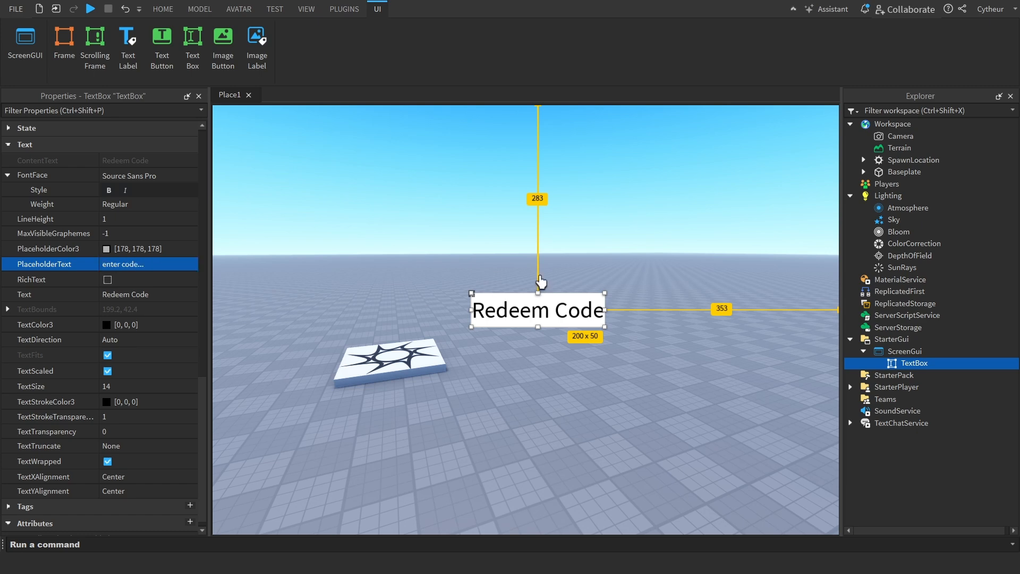
click(587, 309)
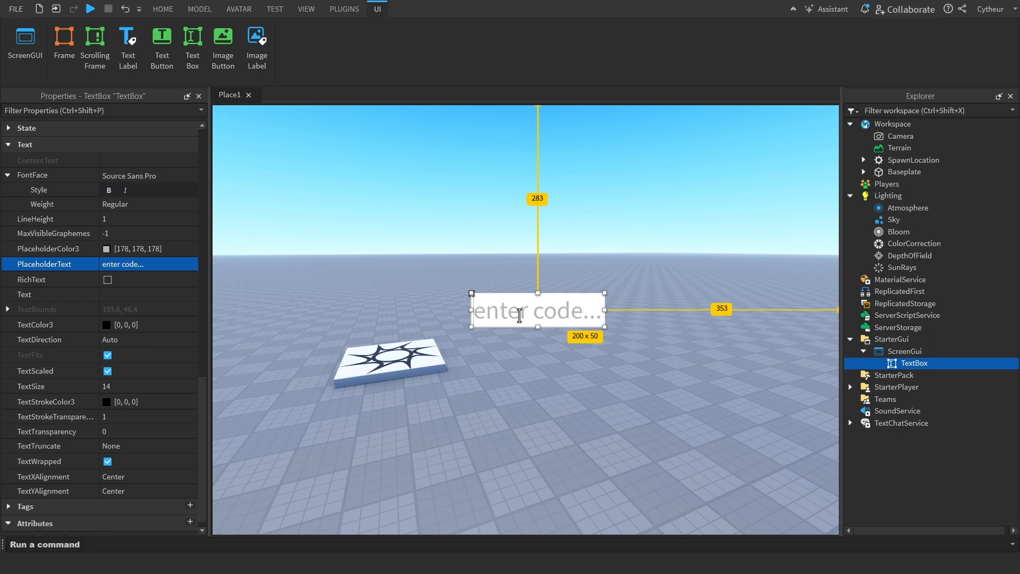
text(323)
key(BackSpace)
key(BackSpace)
key(BackSpace)
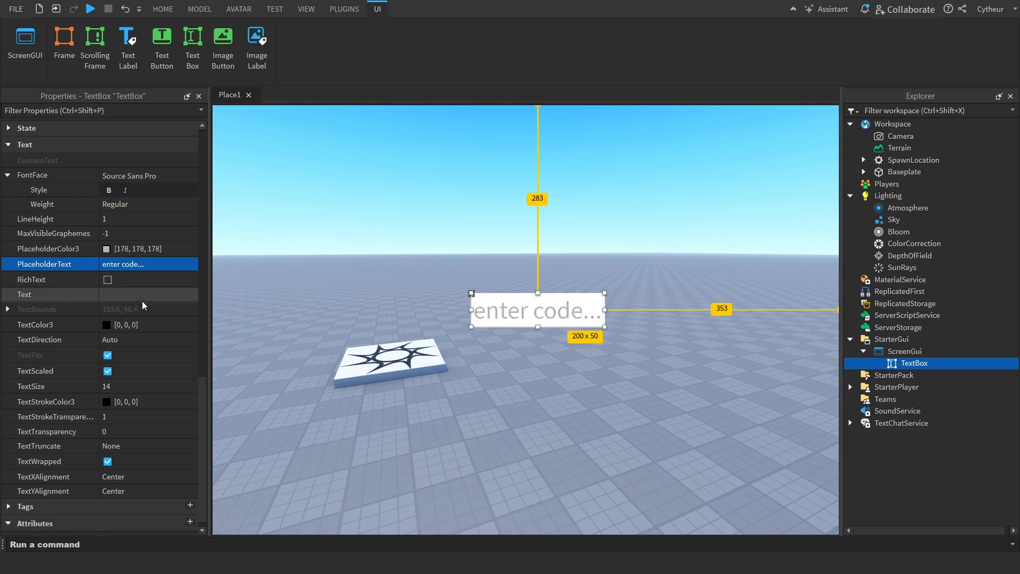
Set the TextBox's PlaceholderColor3 to red (255, 0, 0) and test it by entering 545 in the box
click(107, 249)
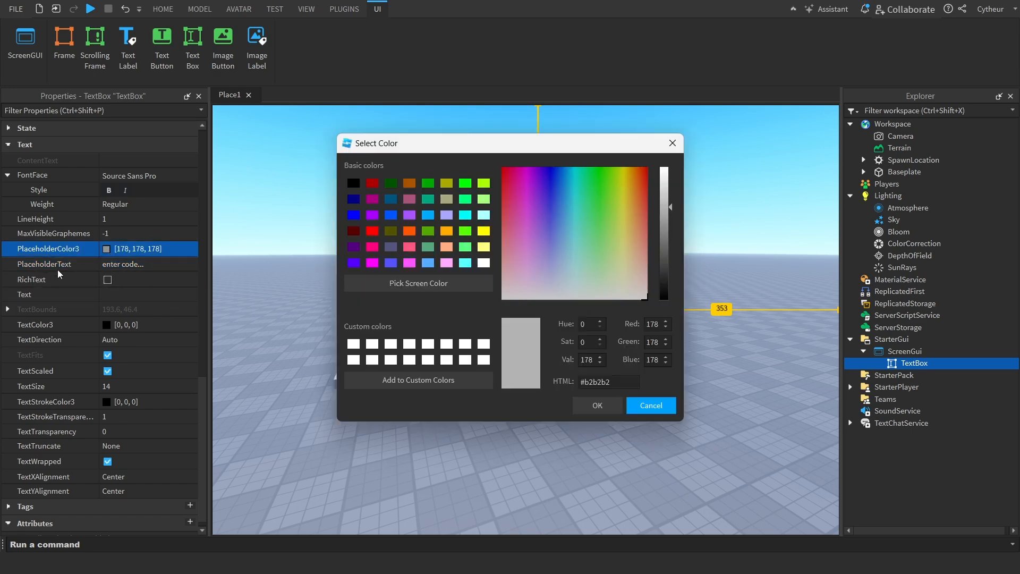
click(372, 231)
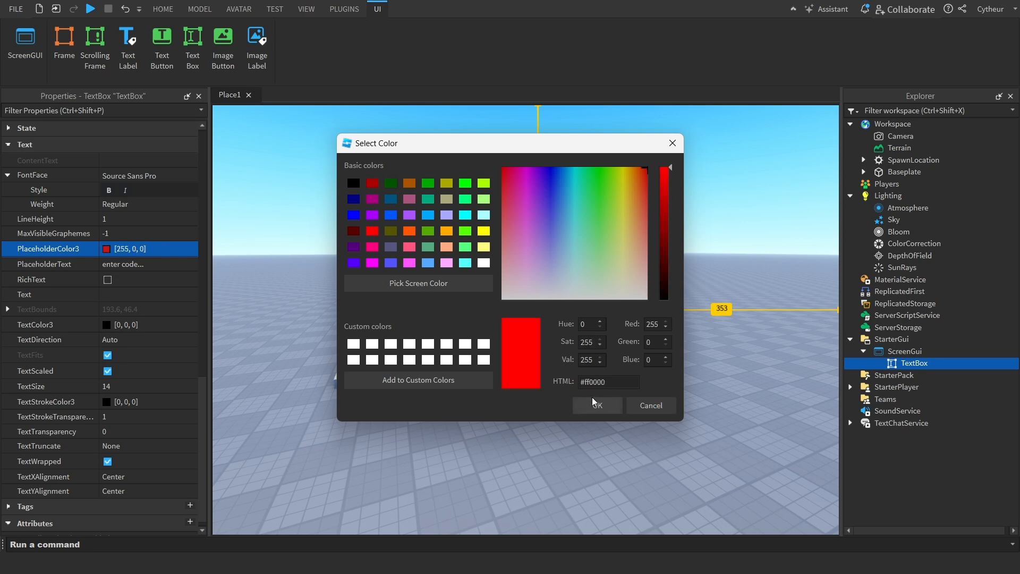
click(598, 405)
click(272, 314)
click(513, 312)
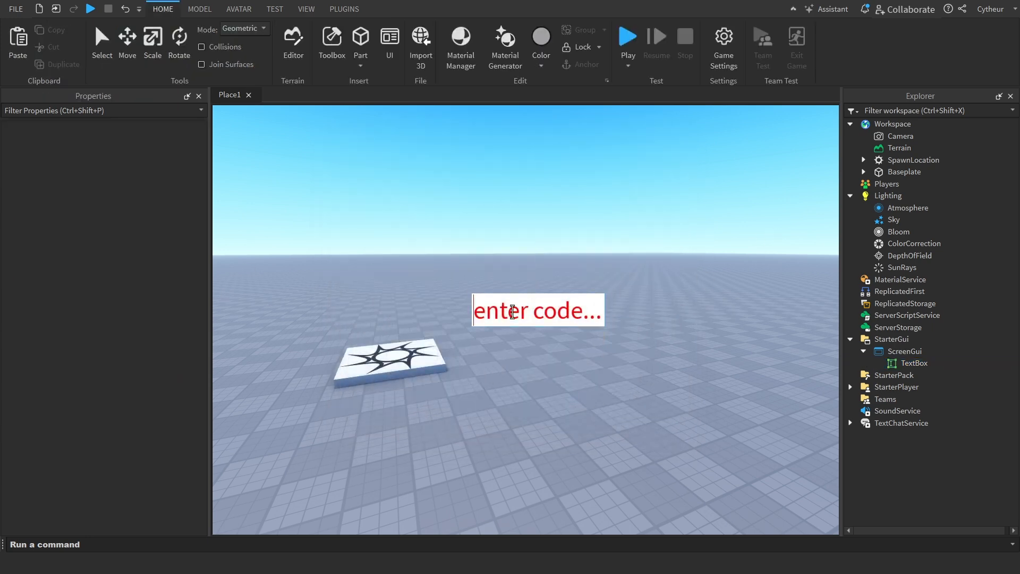
text(545)
Replace the TextBox in the ScreenGui with a new ImageButton
click(914, 363)
scroll(160, 314, down, 10)
scroll(137, 309, down, 7)
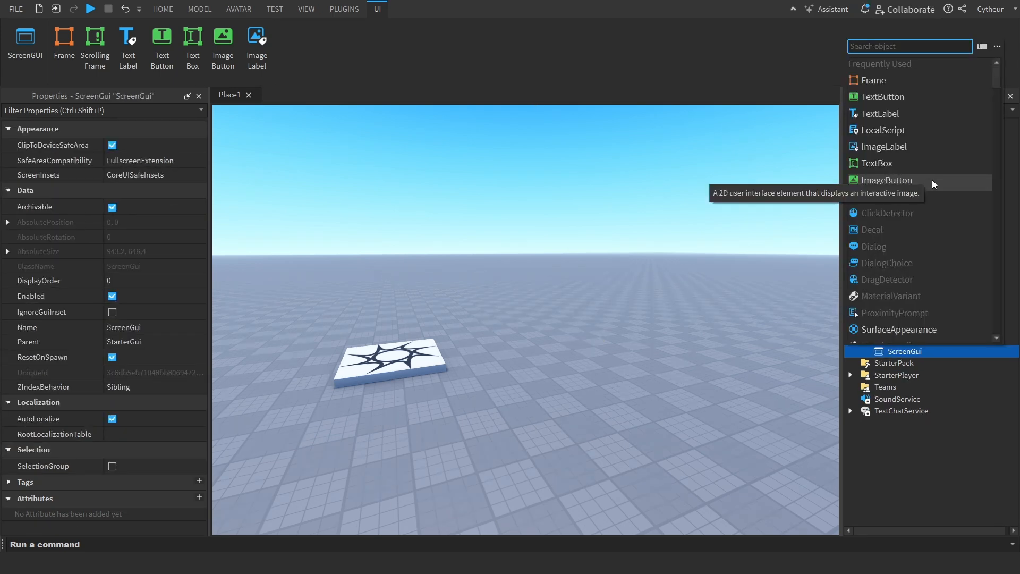
click(932, 180)
click(930, 366)
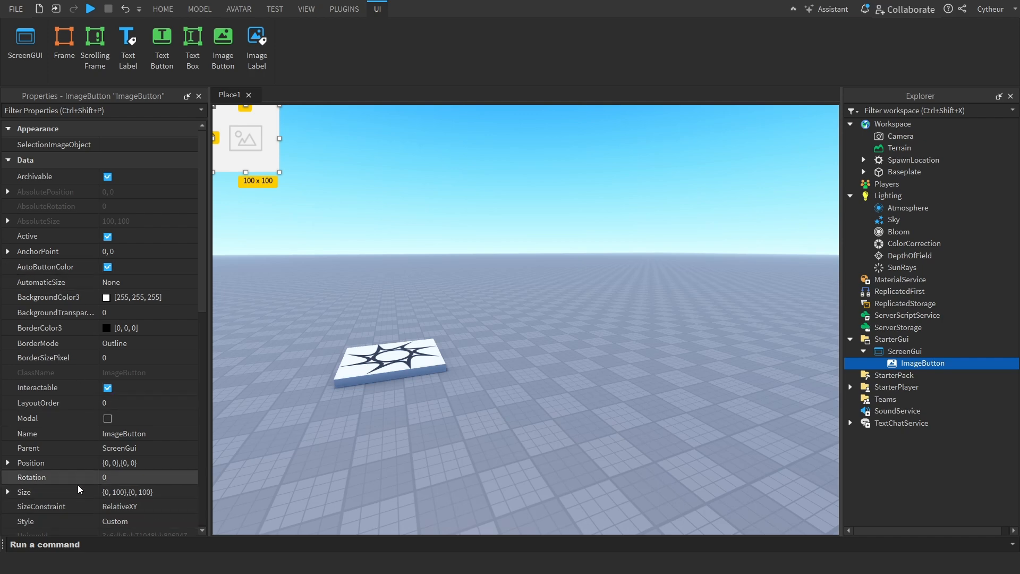
Find the ImageButton's HoverImage property and move the button near the viewport's centre, about 415 px across and 251 px down
scroll(78, 489, down, 8)
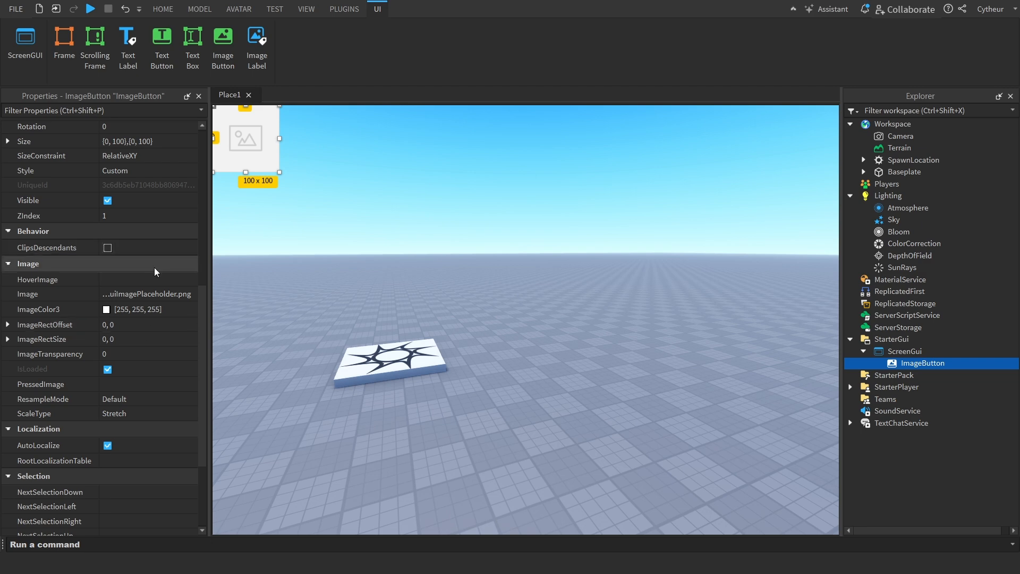
click(145, 280)
drag(261, 154, 537, 319)
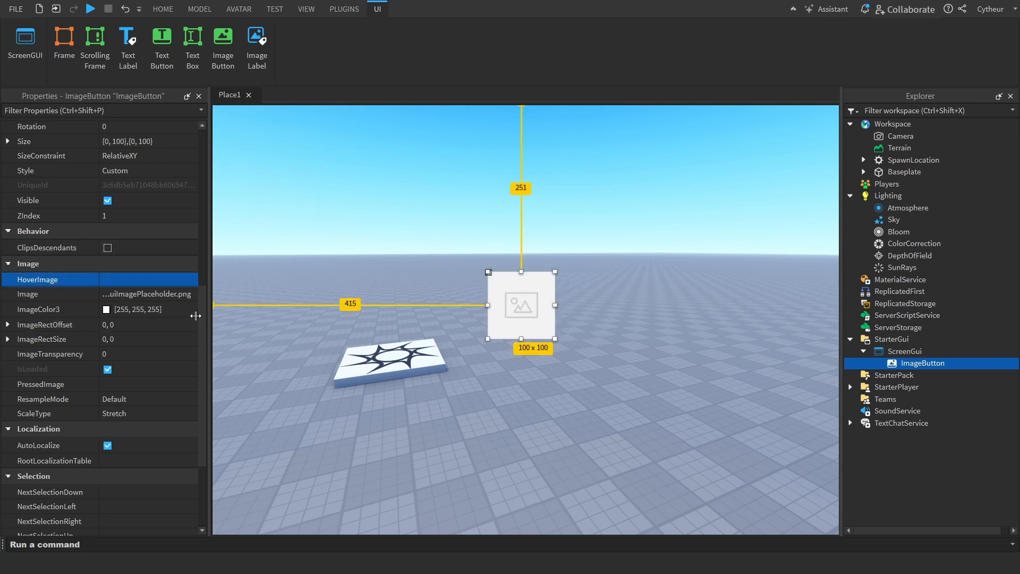
Move the GuiImagePlaceholder.png path from the ImageButton's Image property to HoverImage and test the hover effect in the viewport
click(144, 298)
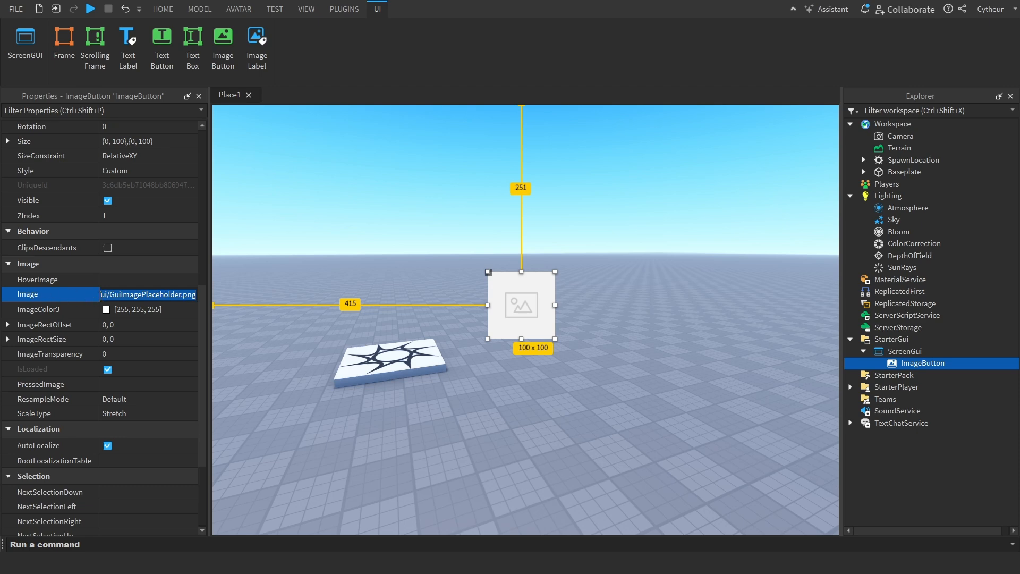
double_click(147, 300)
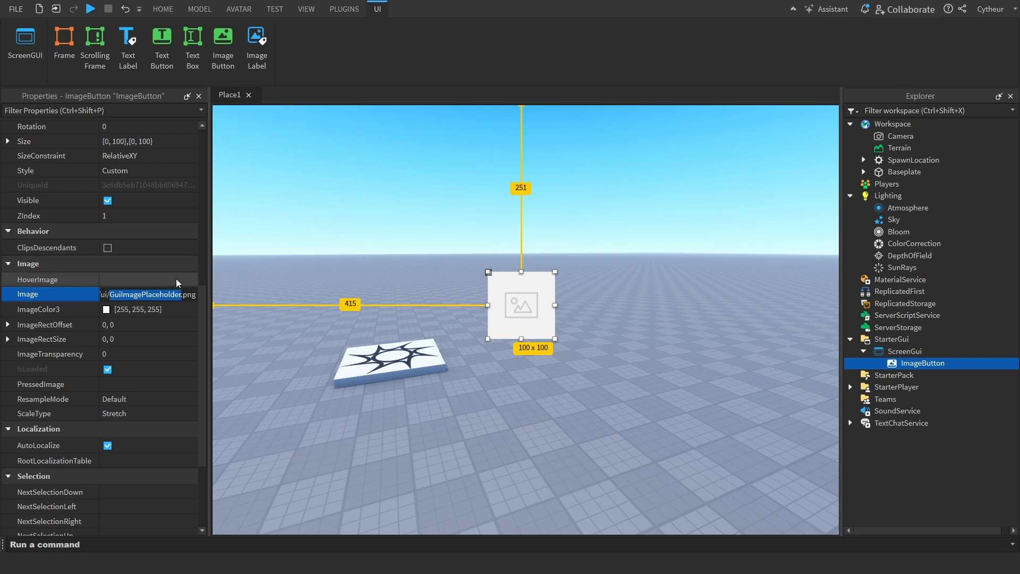
click(454, 243)
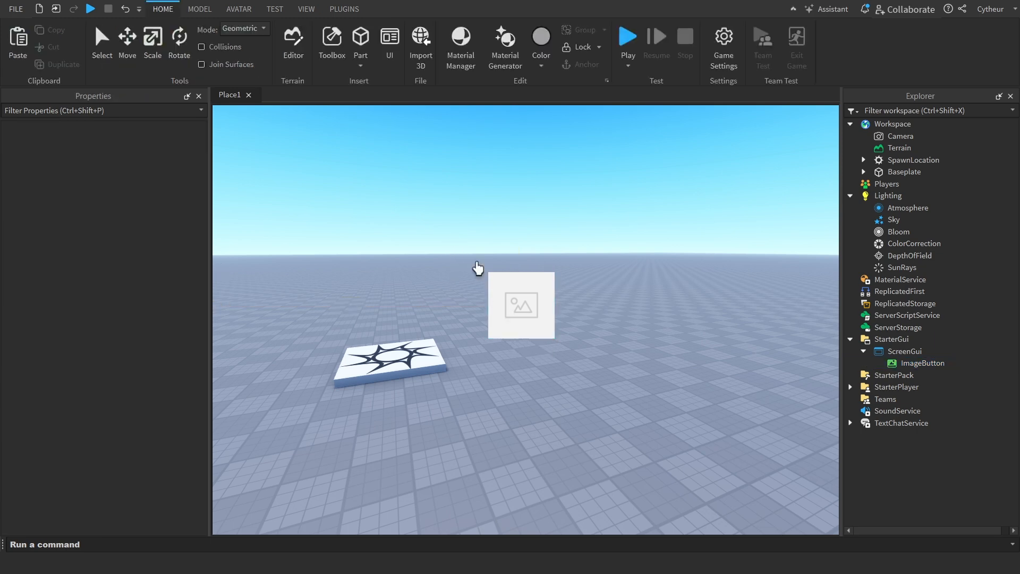
click(845, 365)
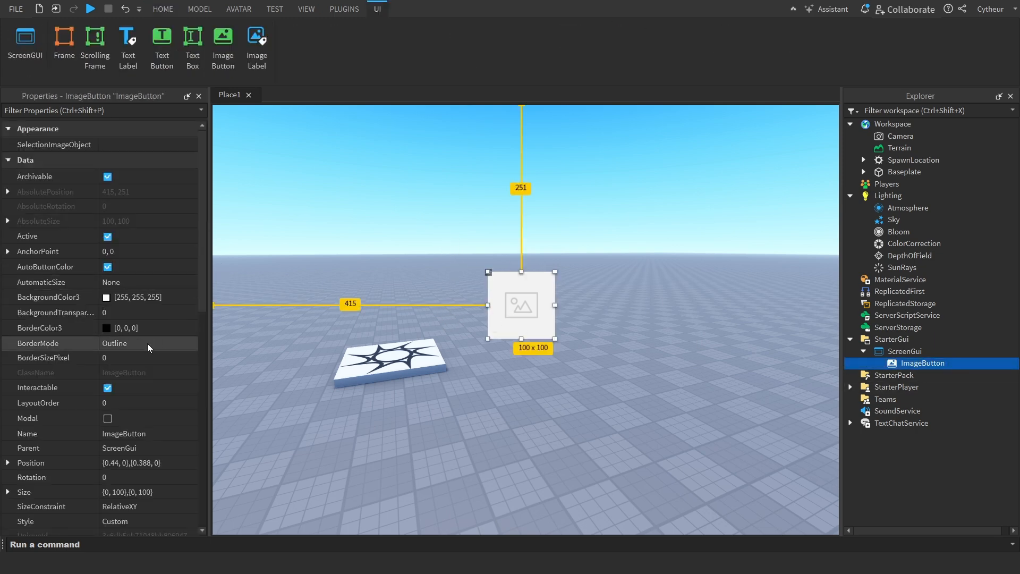
scroll(109, 368, down, 10)
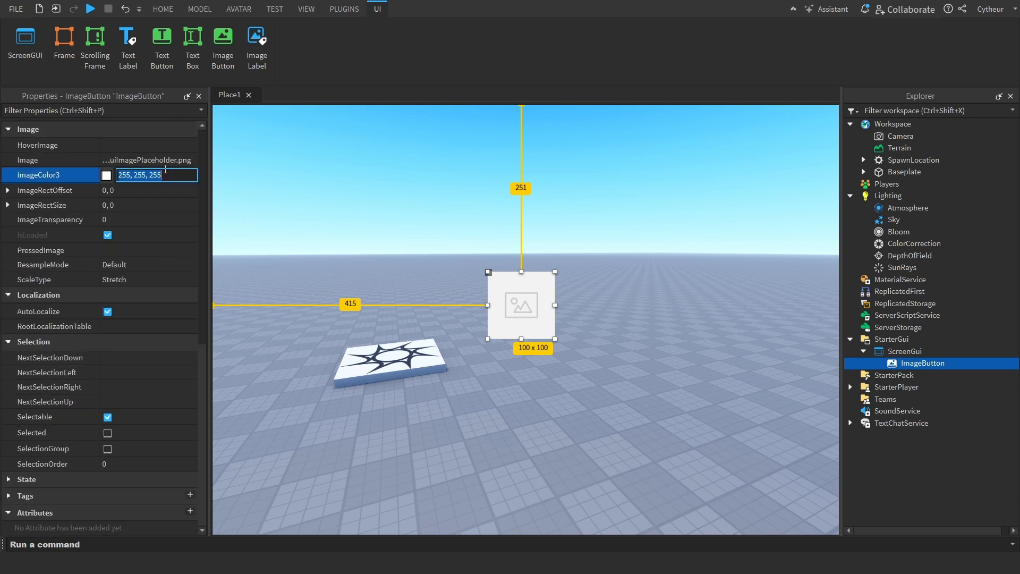
click(159, 161)
key(ctrl+c)
key(BackSpace)
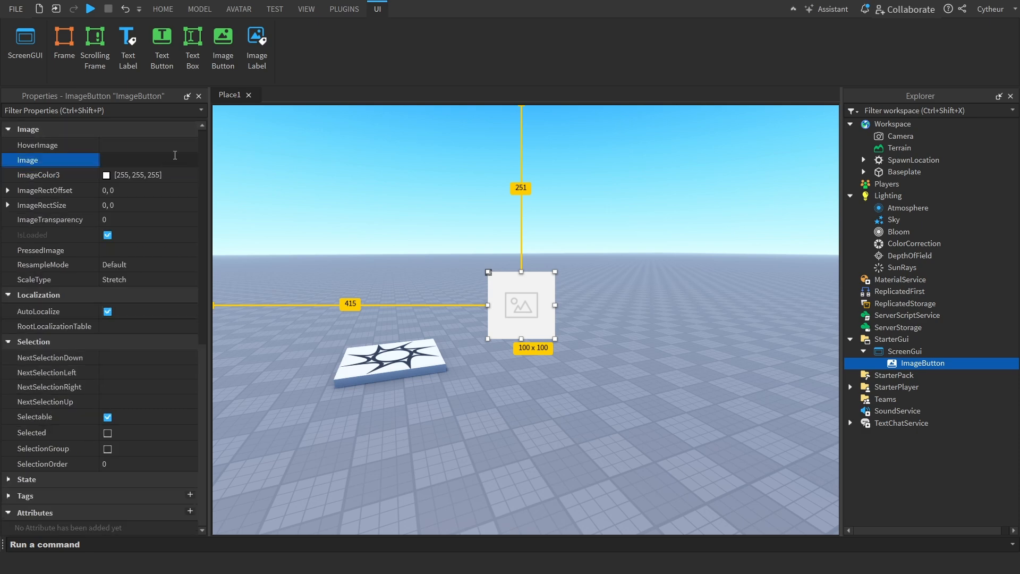
click(177, 145)
key(ctrl+v)
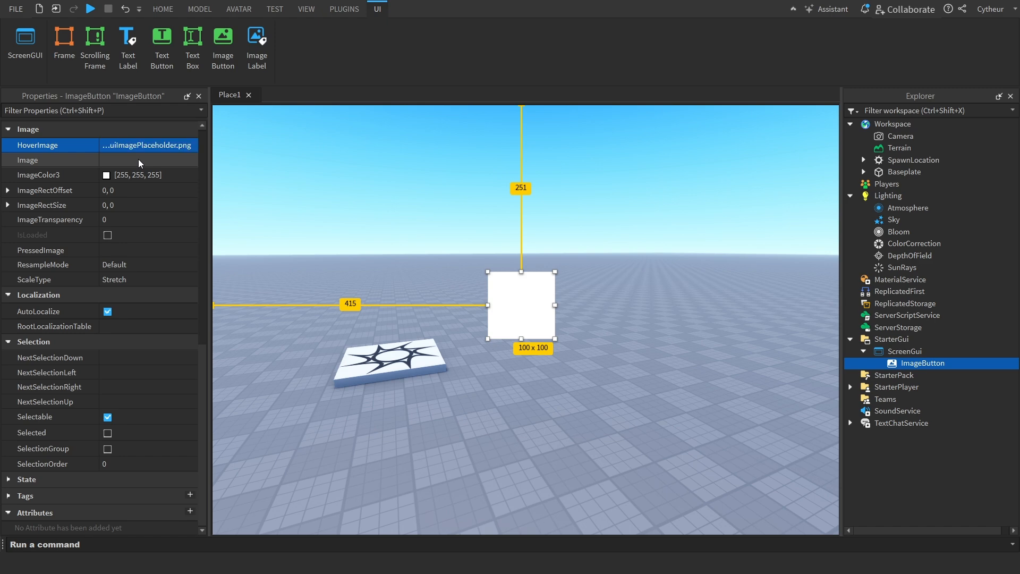
click(534, 170)
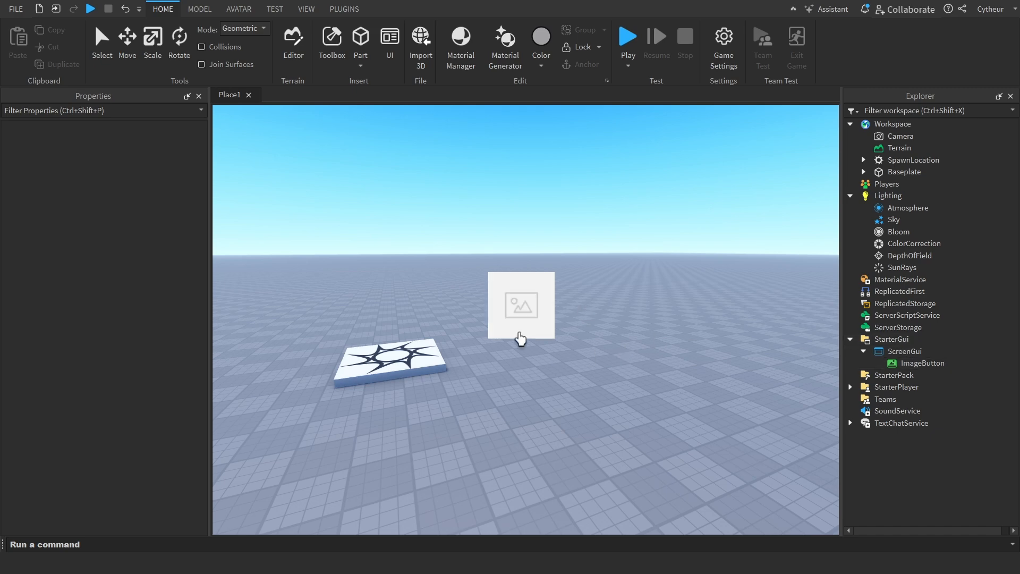
Delete the ImageButton and browse the GUI object types that can be inserted into the ScreenGui
click(946, 363)
scroll(99, 318, down, 10)
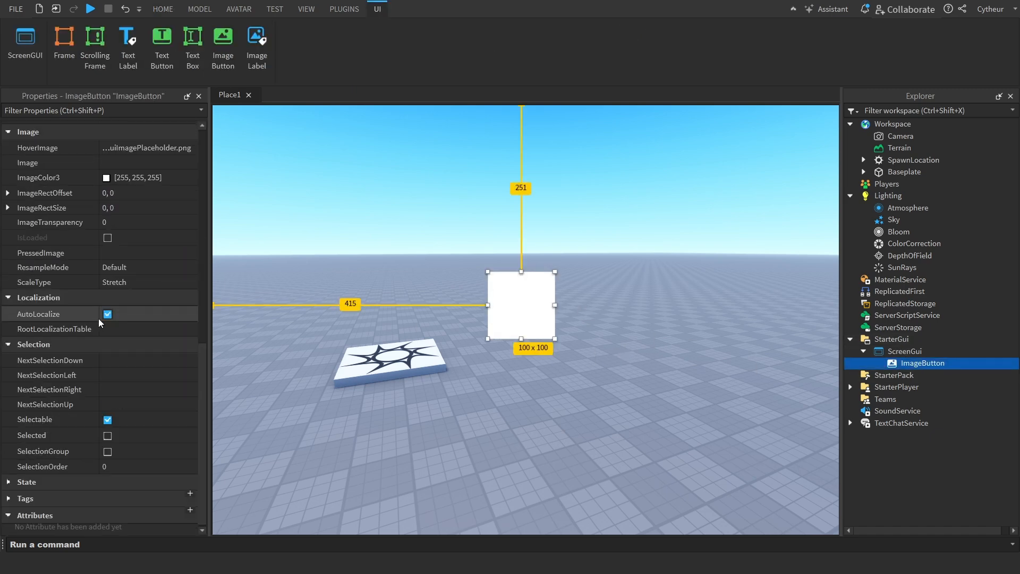
scroll(156, 445, down, 1)
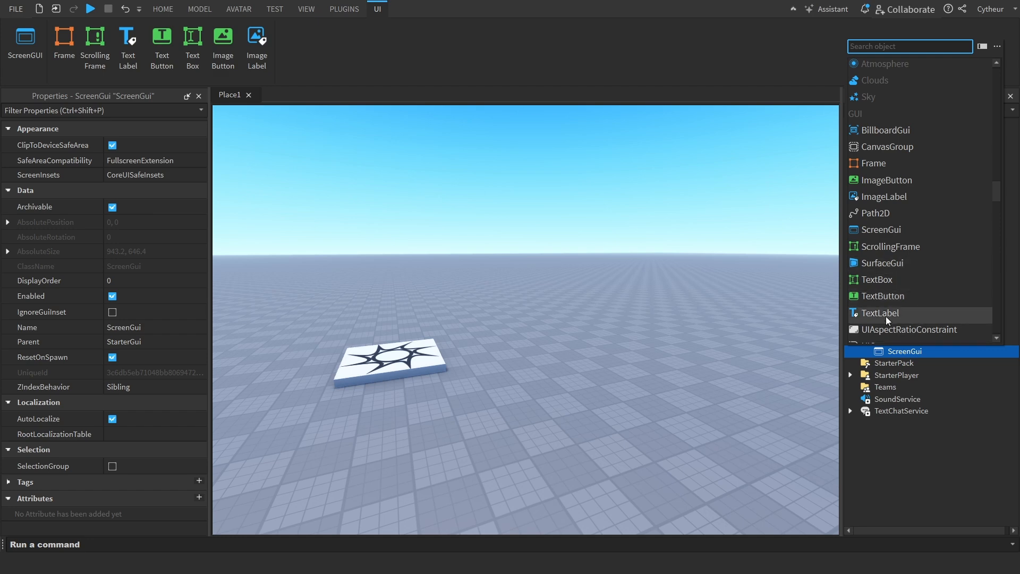
scroll(951, 287, down, 1)
scroll(951, 287, down, 3)
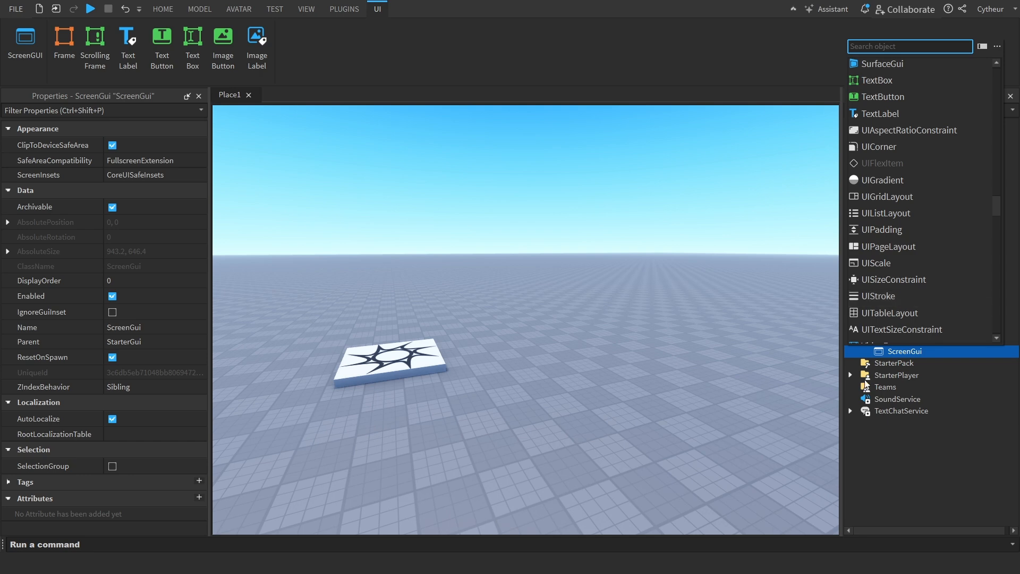
scroll(943, 229, up, 1)
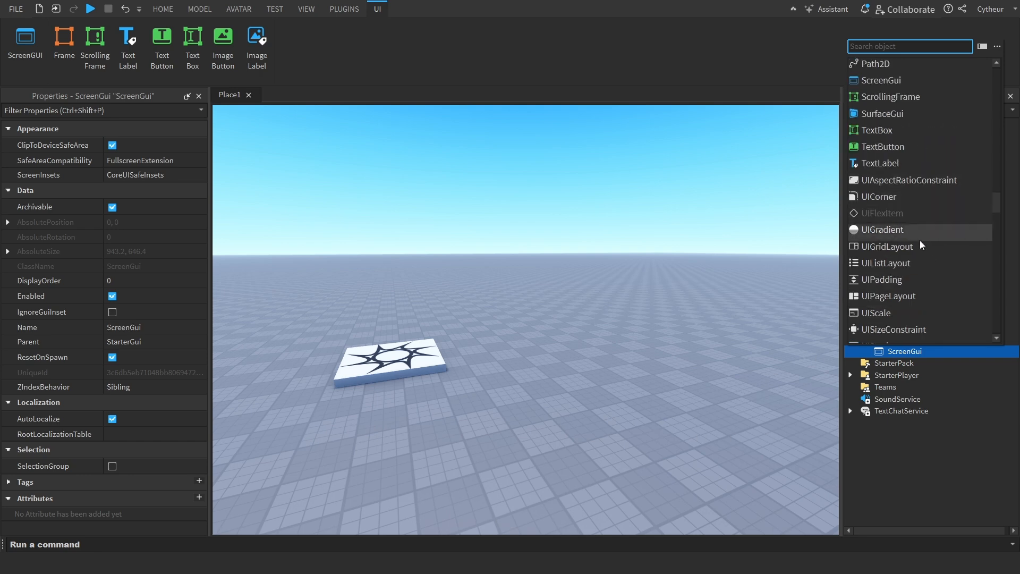
key(Escape)
Insert a Frame into the ScreenGui and move it near the viewport's centre, about 450 px across and 243 px down
right_click(901, 352)
click(915, 330)
text(fr)
click(903, 63)
drag(220, 160, 519, 321)
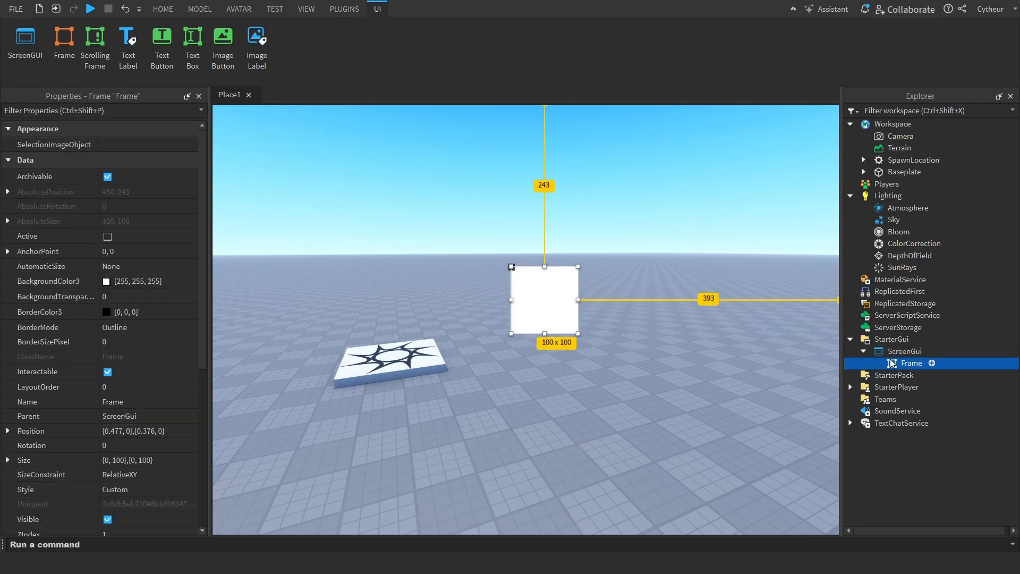
Add a UICorner to the Frame
right_click(892, 363)
click(879, 330)
text(uicorn)
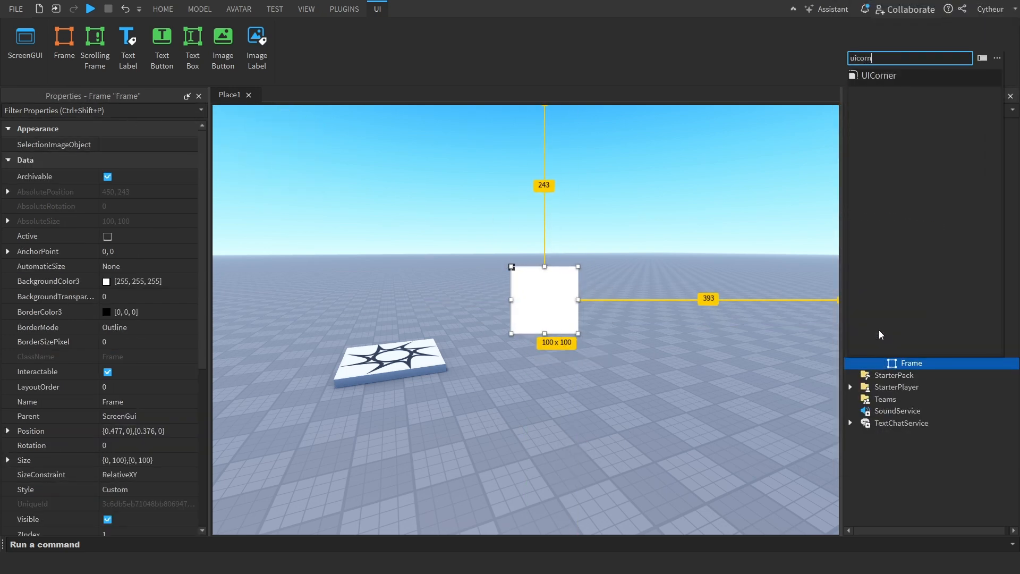
key(Return)
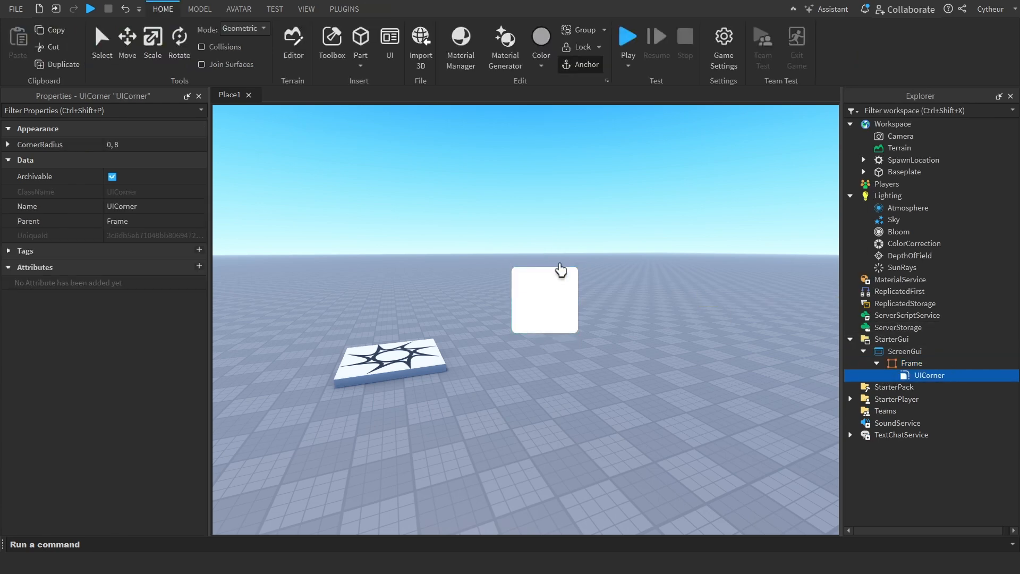
Set the UICorner's CornerRadius to 0, 26
click(153, 148)
double_click(154, 147)
text(25)
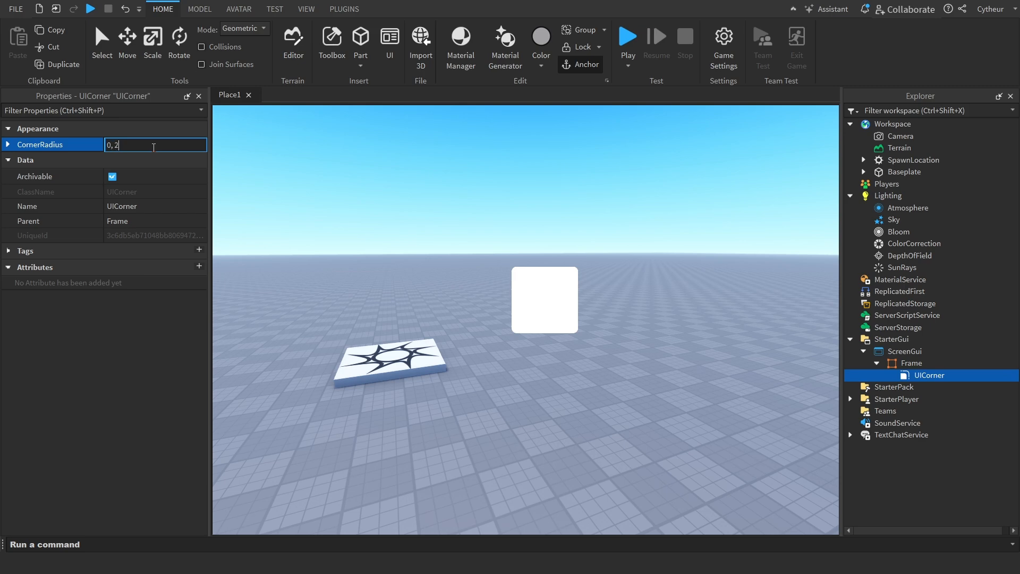
key(BackSpace)
text(6)
key(Return)
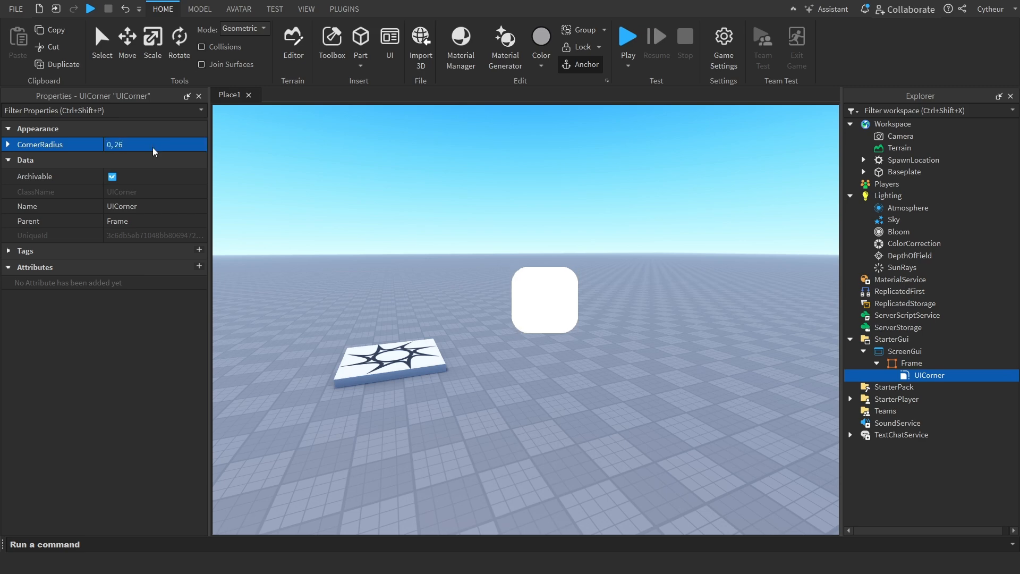
Increase the UICorner's CornerRadius to 0, 32 and finally to 0, 54
click(153, 148)
key(BackSpace)
key(BackSpace)
text(32)
key(Return)
double_click(153, 148)
text(54)
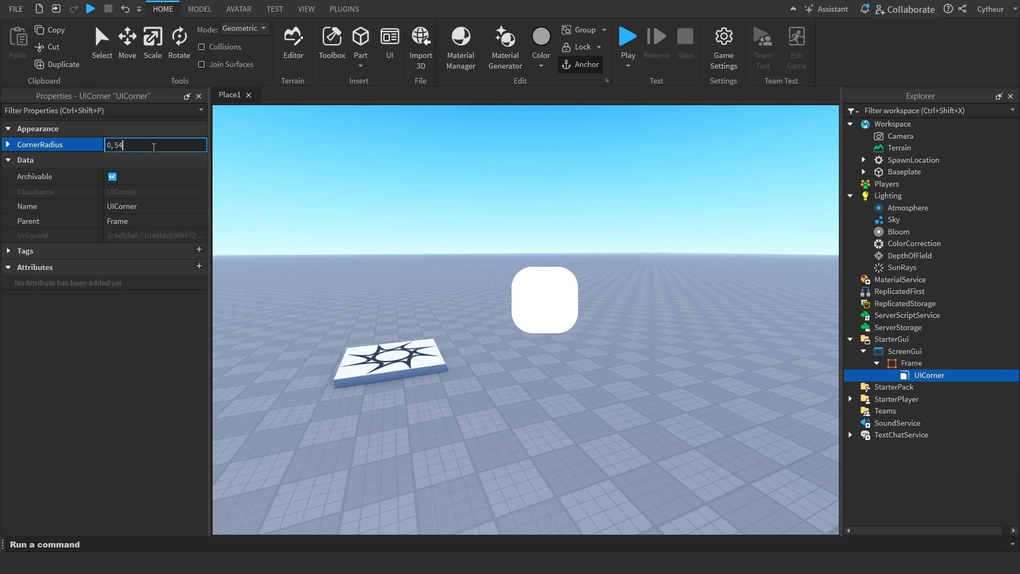
key(Return)
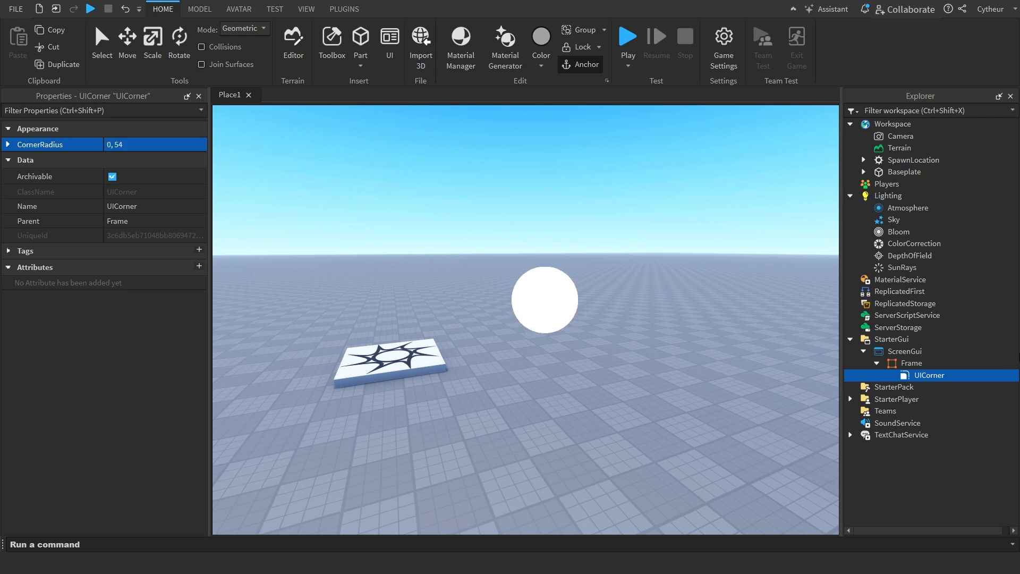
Replace the Frame's UICorner with a UIStroke
key(Delete)
click(936, 363)
key(ctrl+i)
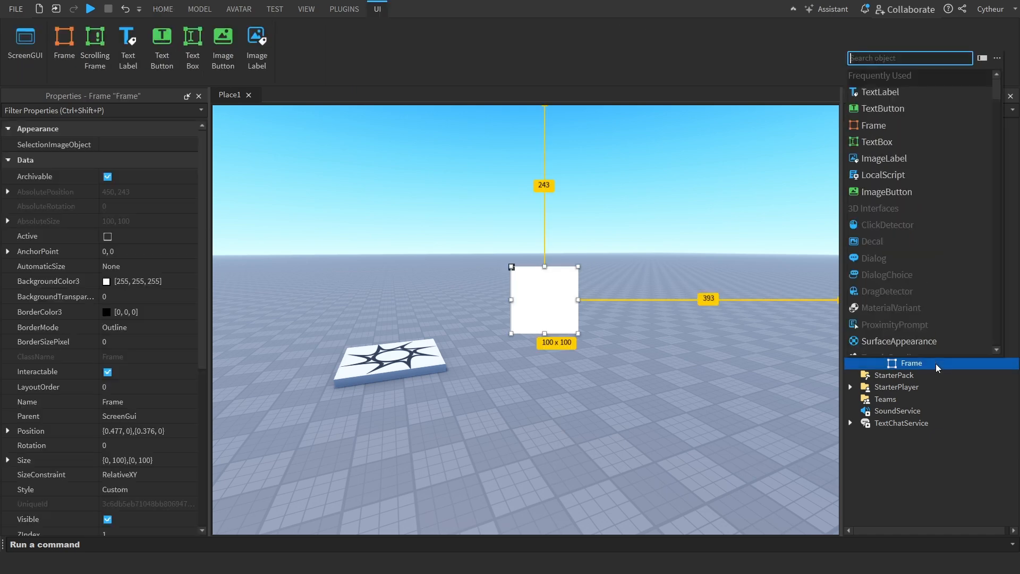
text(uico)
key(BackSpace)
text(bor)
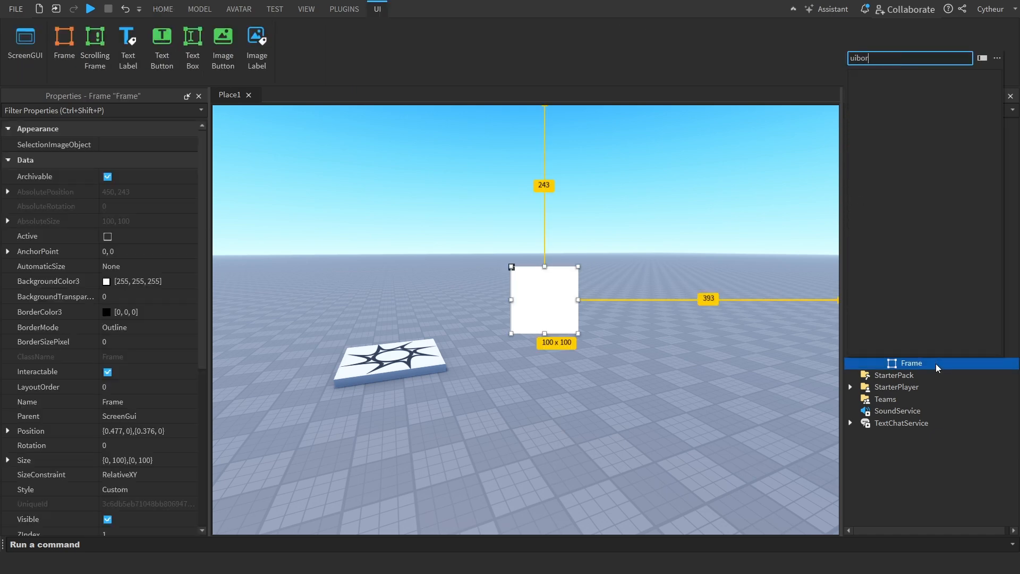
key(BackSpace)
key(BackSpace)
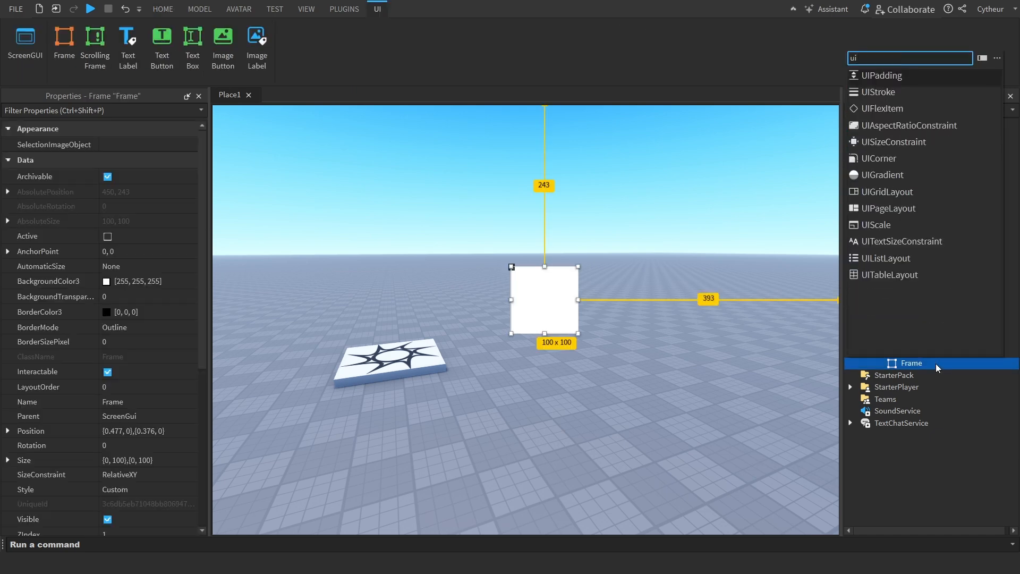
text(s)
key(Return)
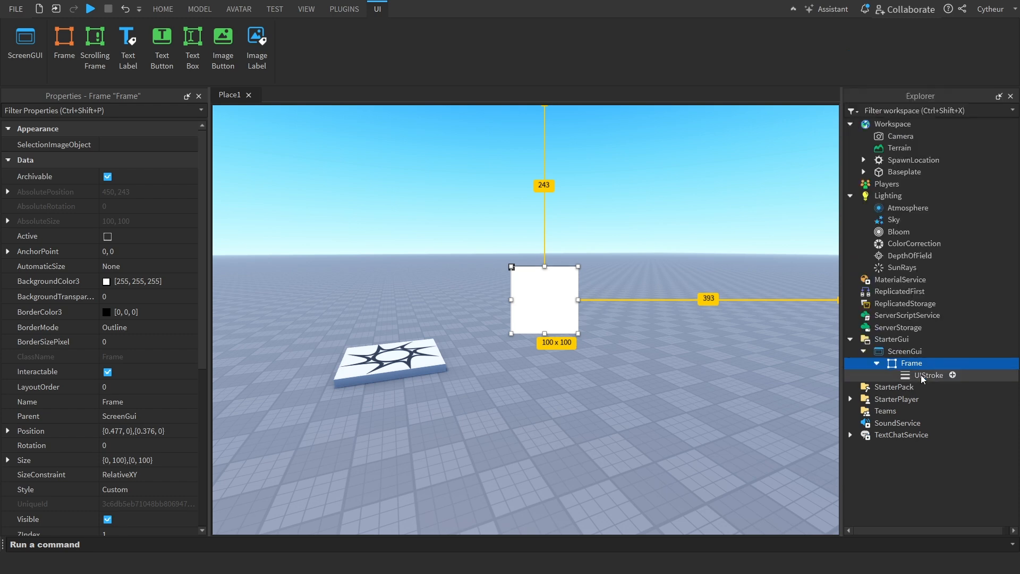
Set the UIStroke's Thickness to 3
click(925, 375)
click(143, 192)
text(3)
key(Return)
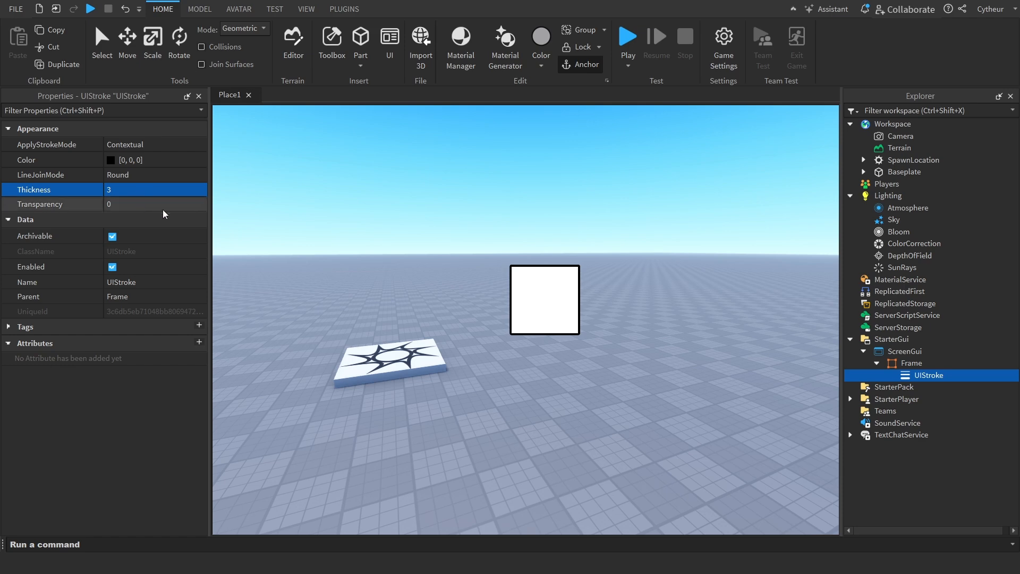
Try the Miter line join on the UIStroke and finally set its LineJoinMode to Bevel
click(160, 175)
click(134, 199)
click(158, 177)
click(151, 190)
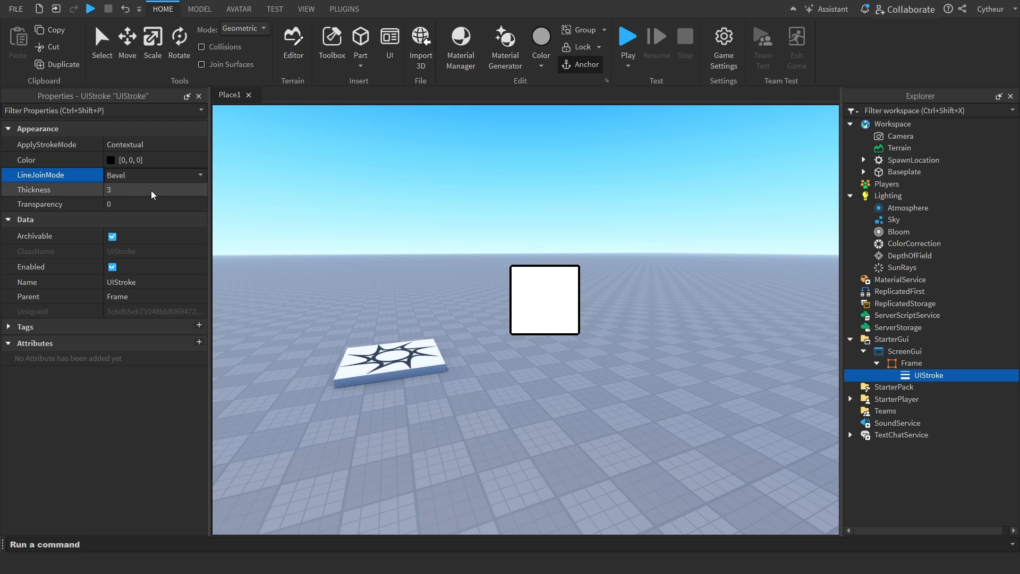
click(158, 177)
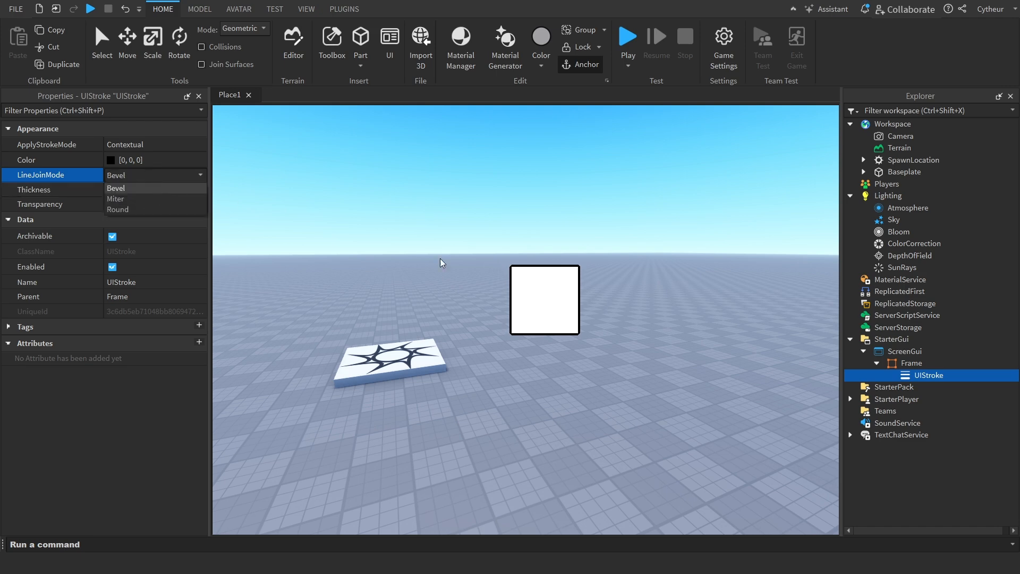
click(515, 269)
click(514, 264)
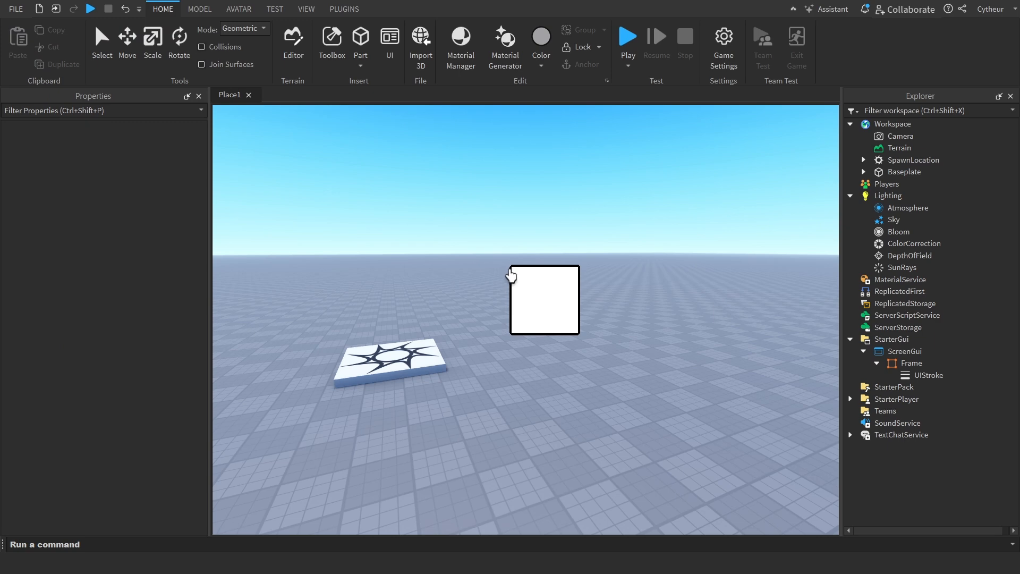
Preview the teal colour [0, 170, 127] on the UIStroke and cancel the colour change
click(912, 379)
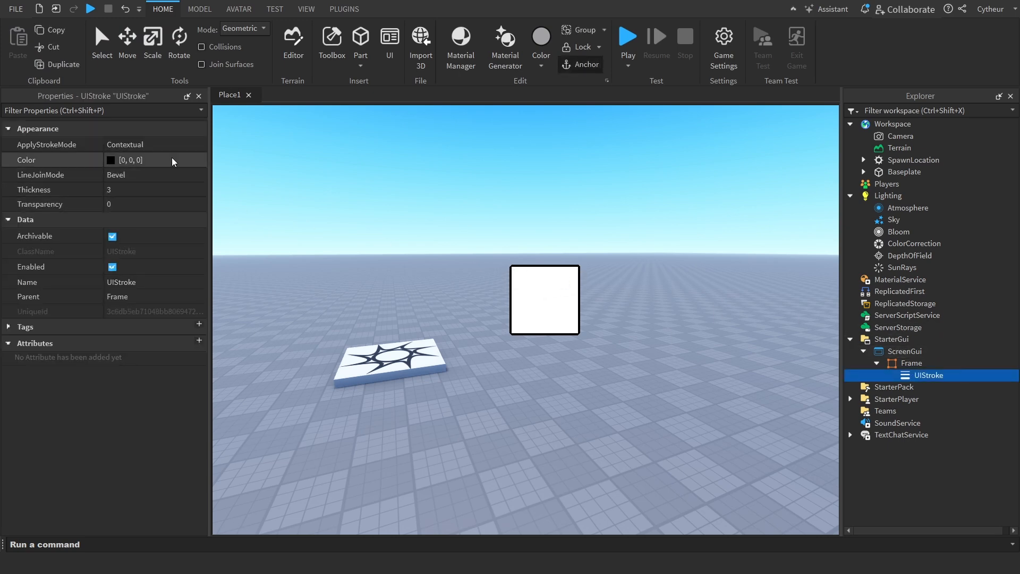
click(117, 160)
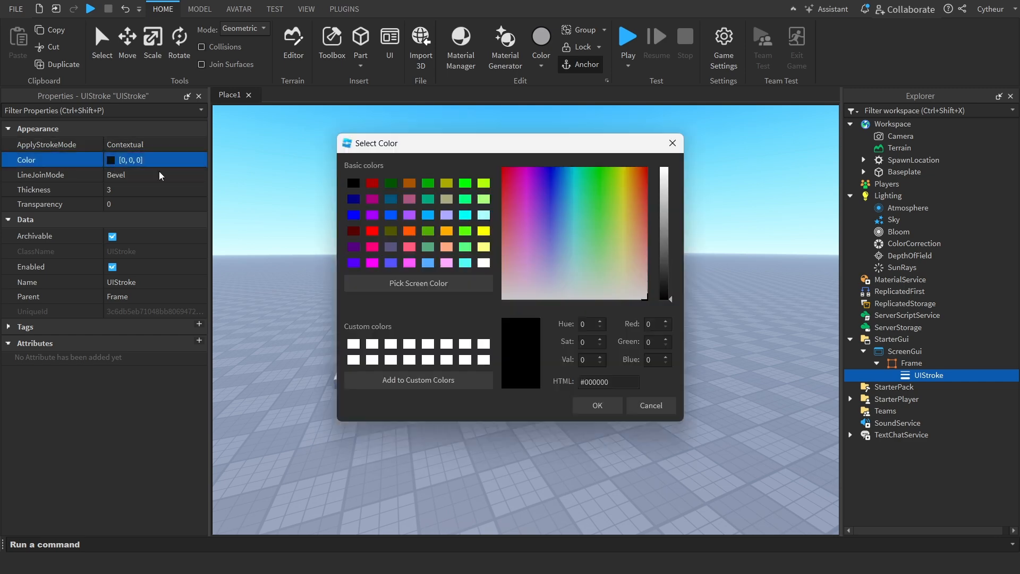
click(428, 199)
drag(455, 148, 289, 219)
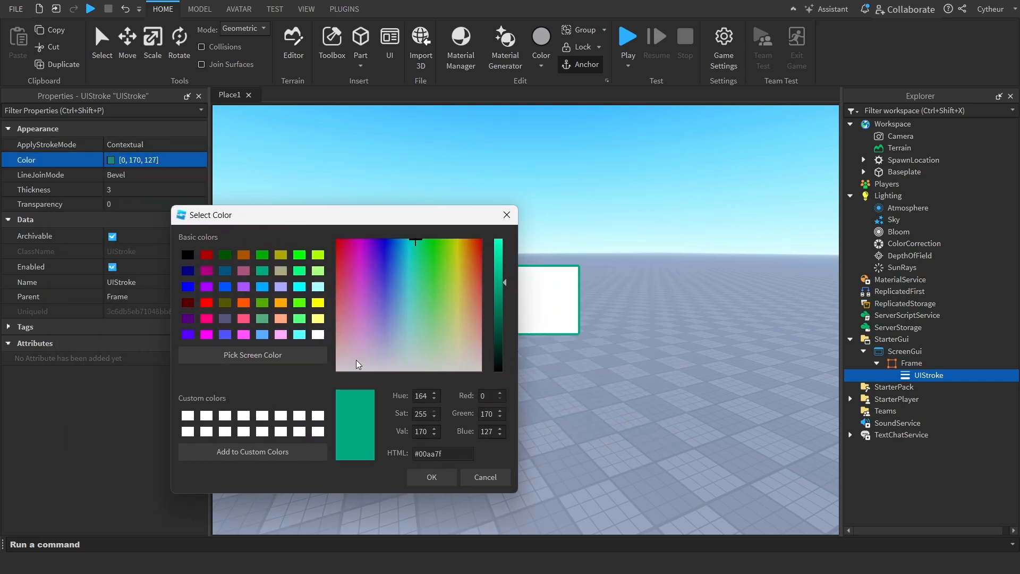
click(462, 476)
Add a UIGradient to the Frame that already holds the UIStroke
click(929, 352)
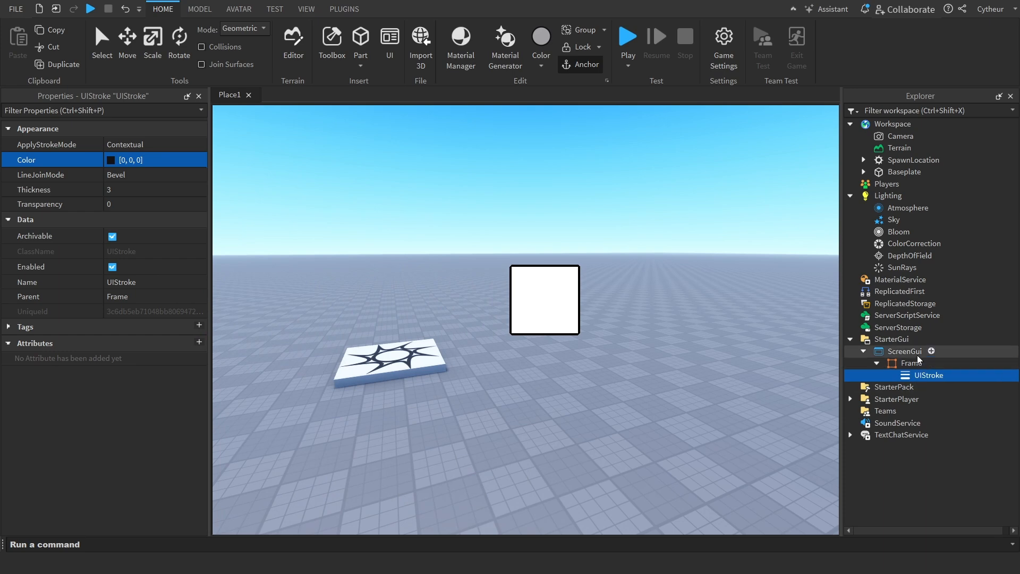
right_click(914, 357)
click(802, 314)
right_click(899, 363)
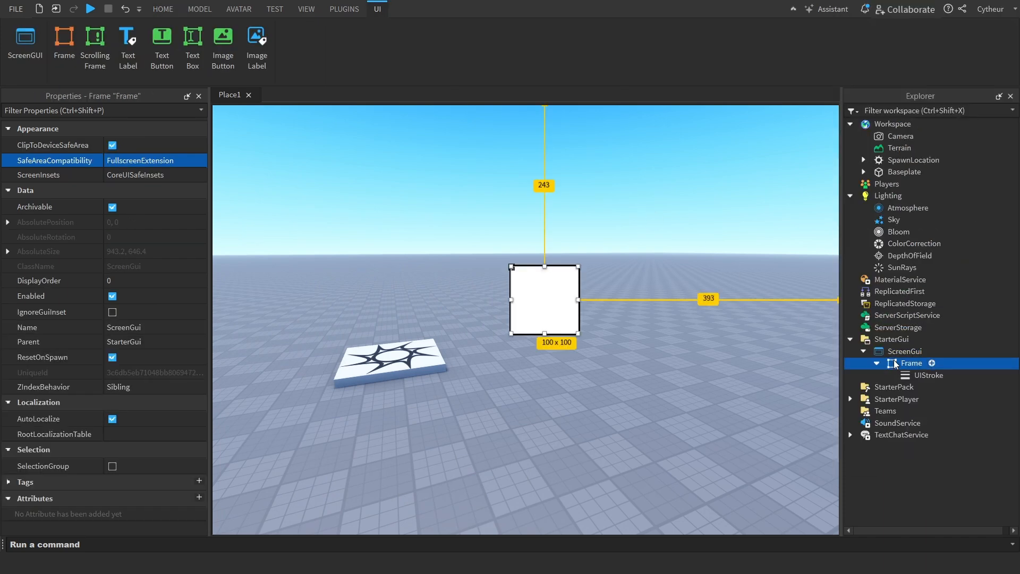
click(888, 331)
scroll(932, 272, down, 15)
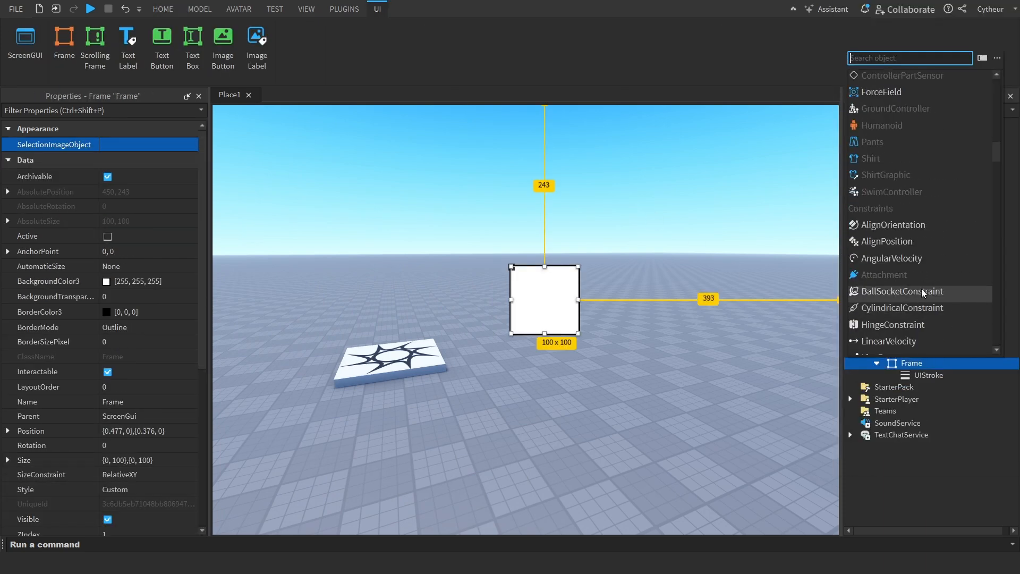
scroll(932, 272, down, 10)
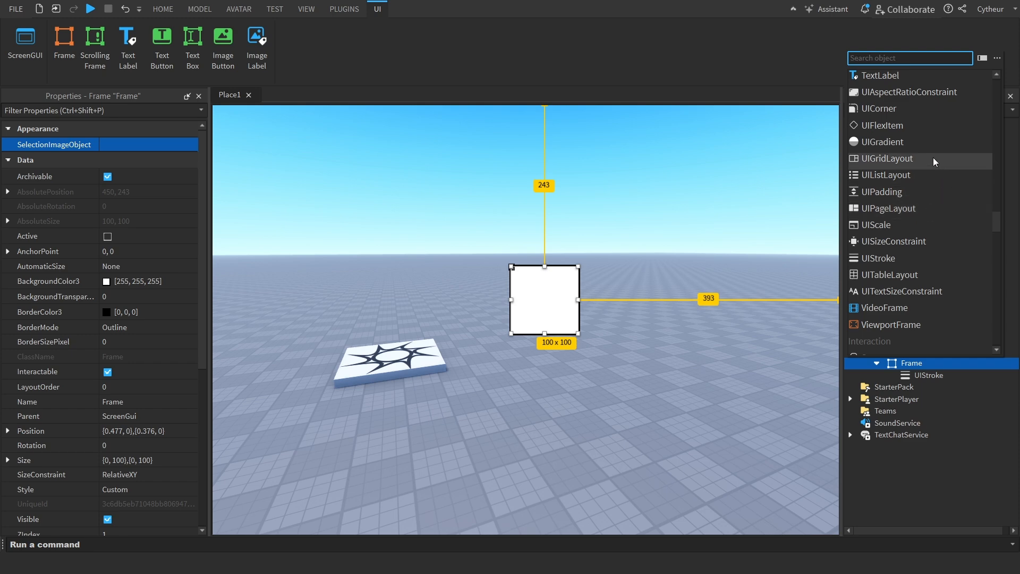
click(918, 144)
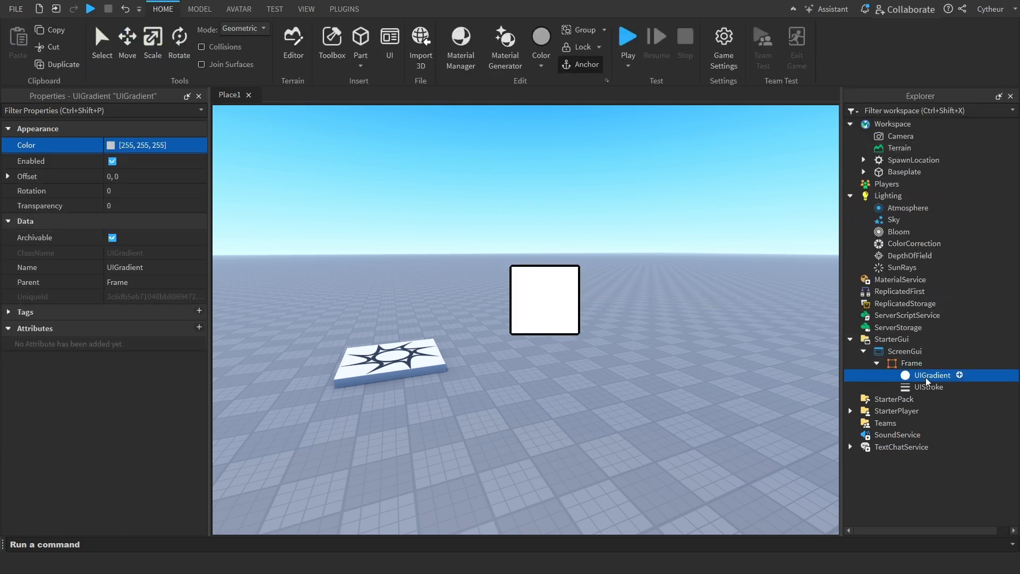
Set the starting keypoint of the UIGradient's colour sequence to red
click(113, 150)
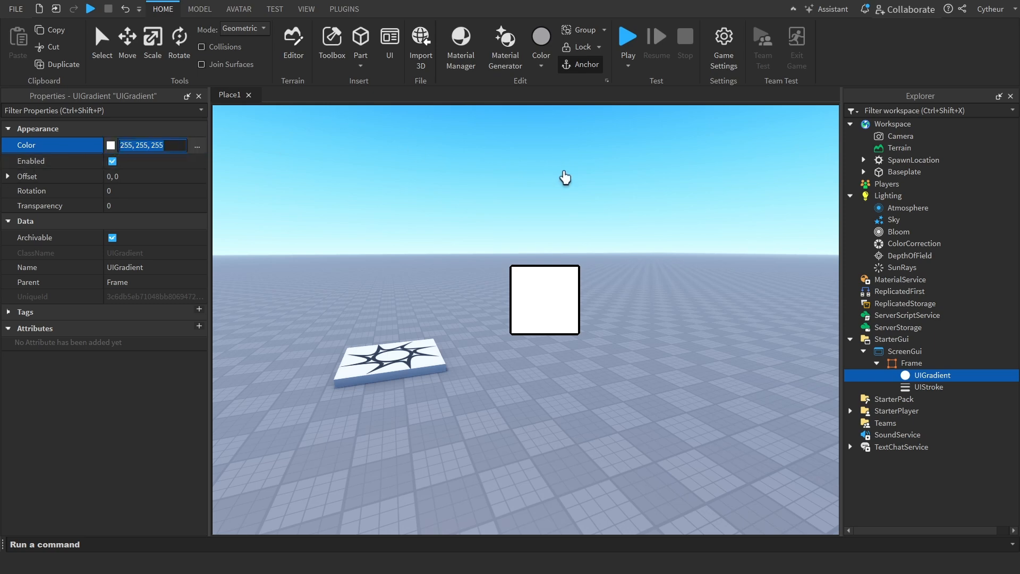
click(197, 145)
drag(585, 266, 430, 388)
click(463, 466)
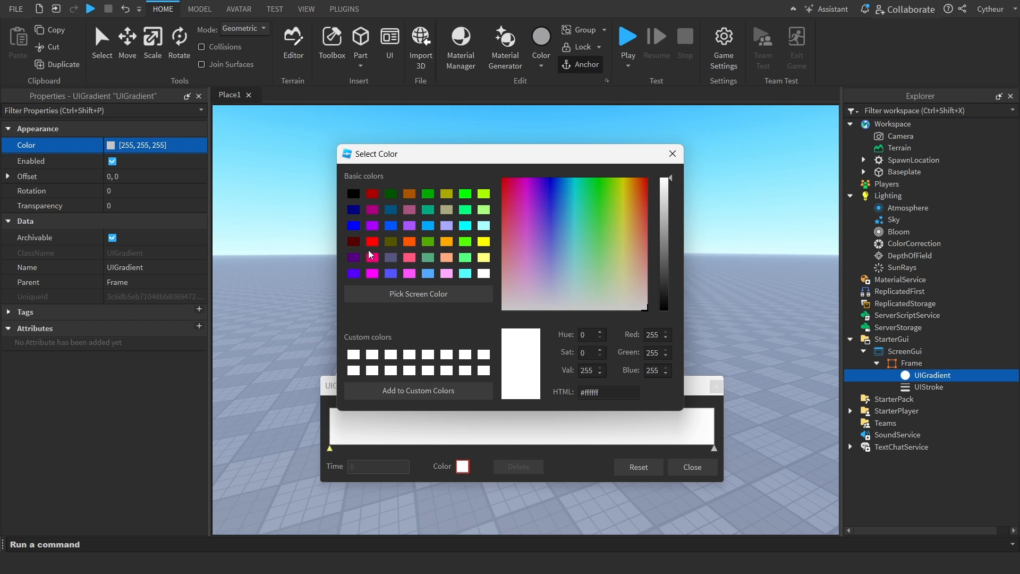
click(372, 241)
click(673, 153)
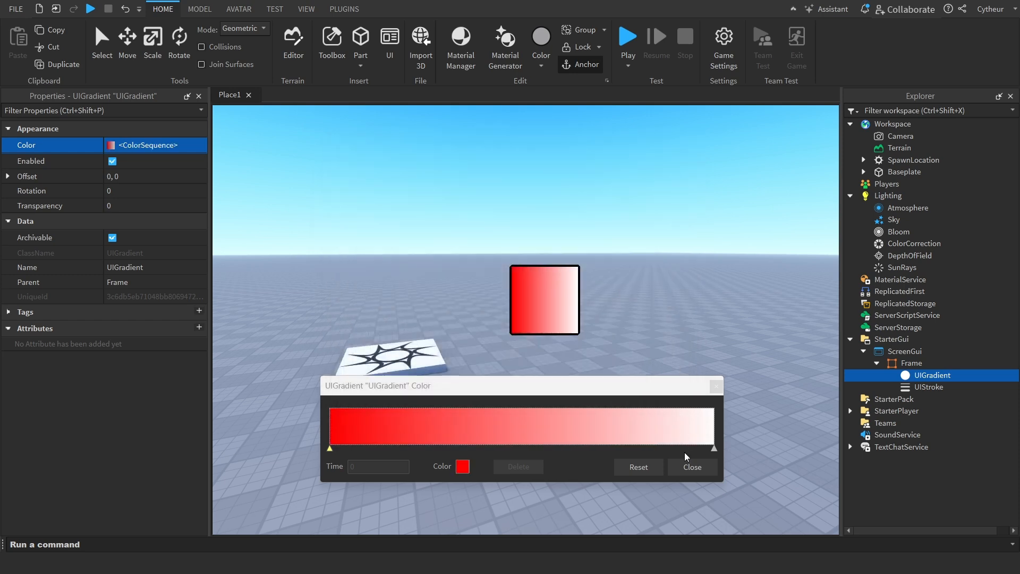
Set the end keypoint of the UIGradient's colour sequence to orange
click(715, 448)
click(463, 466)
click(437, 246)
click(418, 246)
click(673, 155)
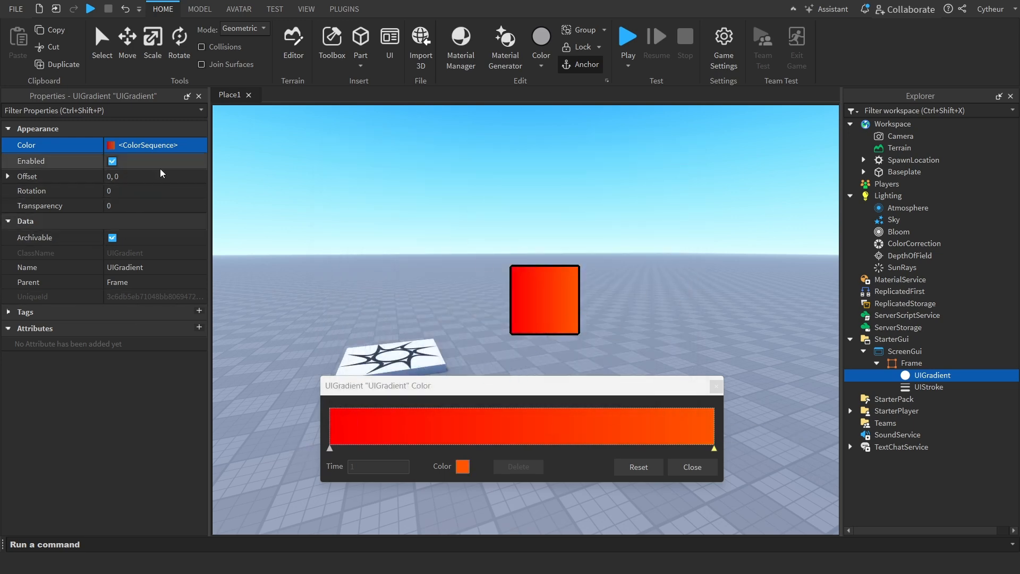
Set the UIGradient's Rotation to 90
click(164, 191)
text(90)
key(Return)
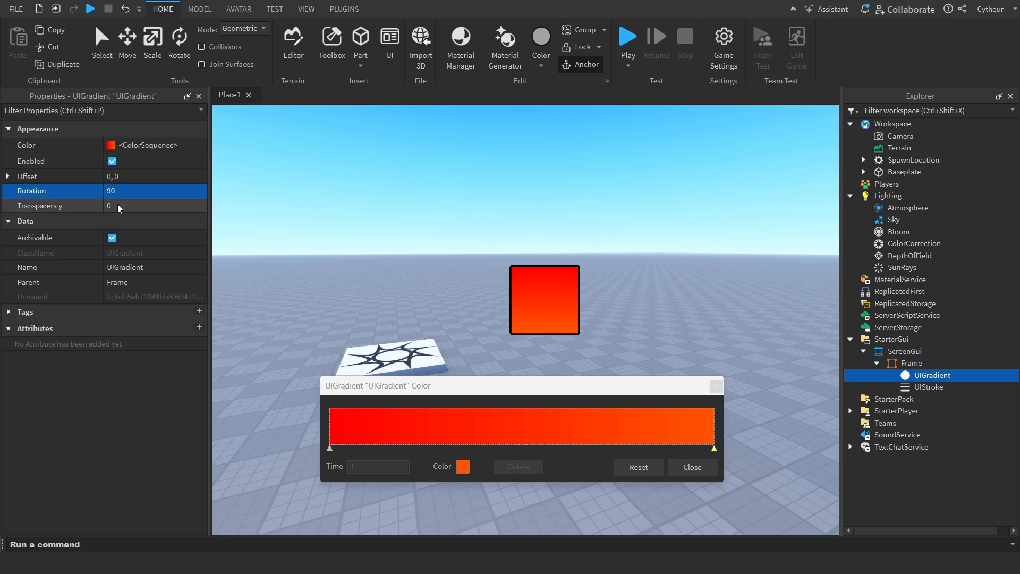
Set the UIGradient's Transparency to 0.4 and view its transparency graph
click(140, 207)
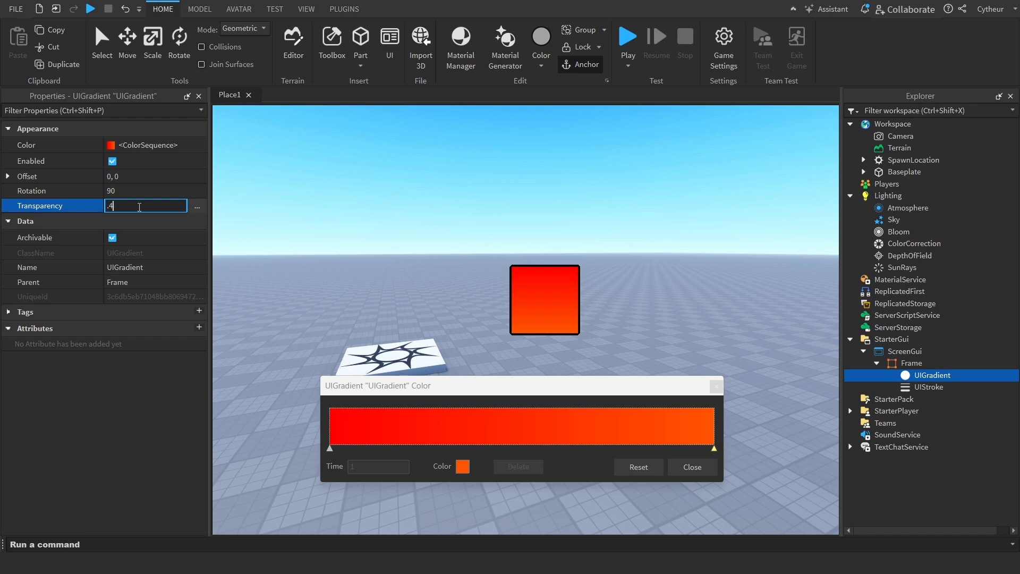
key(Return)
click(197, 207)
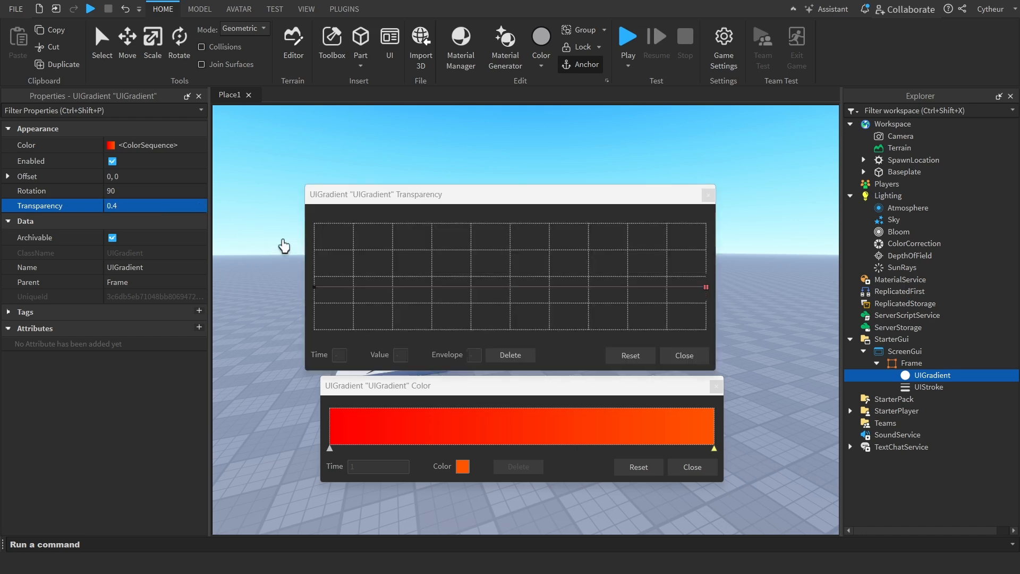
drag(536, 200, 261, 286)
click(435, 282)
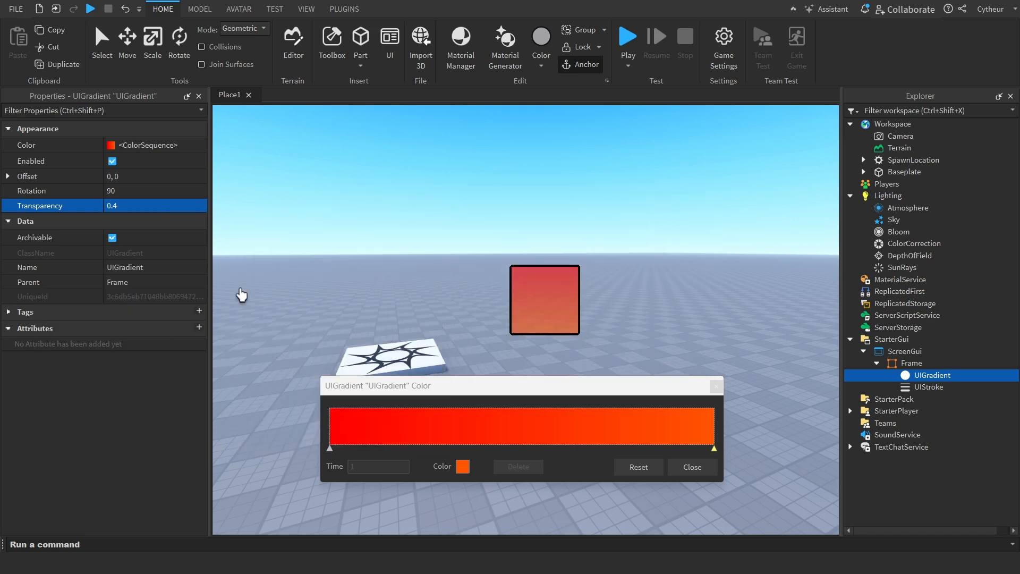
Set the UIGradient's Transparency to 0.7
click(153, 208)
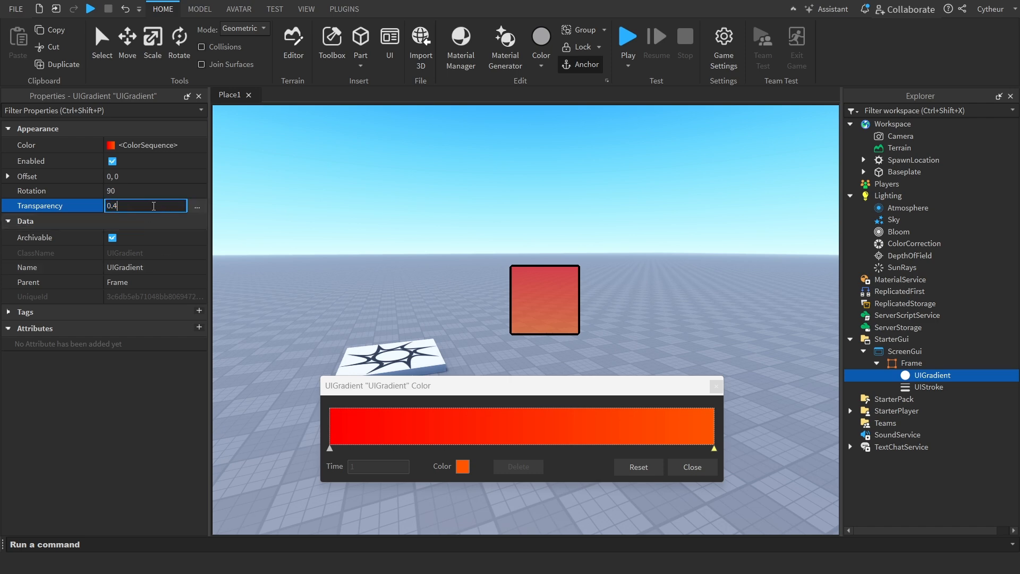
key(BackSpace)
text(7)
key(Return)
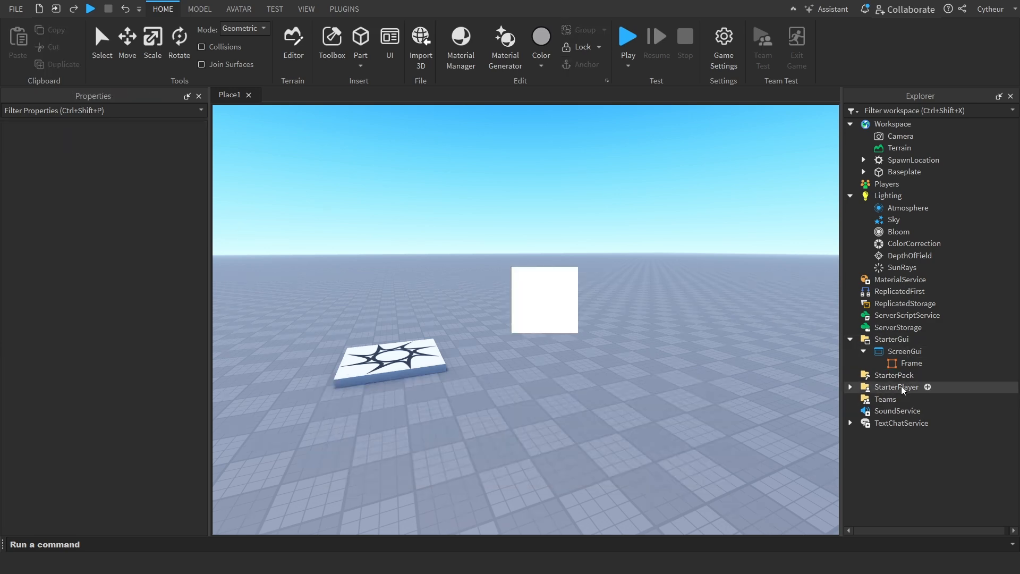
Delete the Frame from the ScreenGui
click(916, 365)
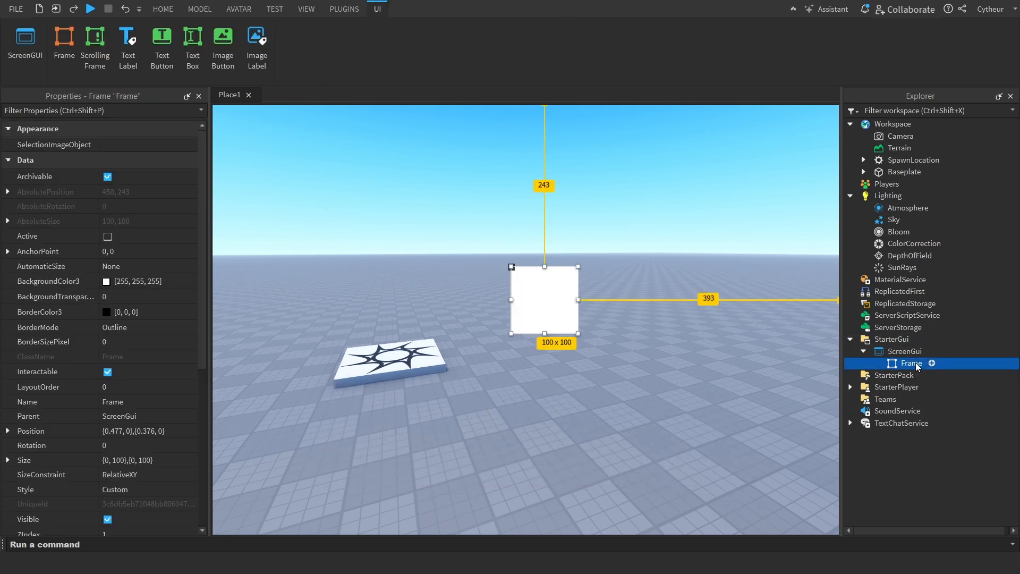
key(Delete)
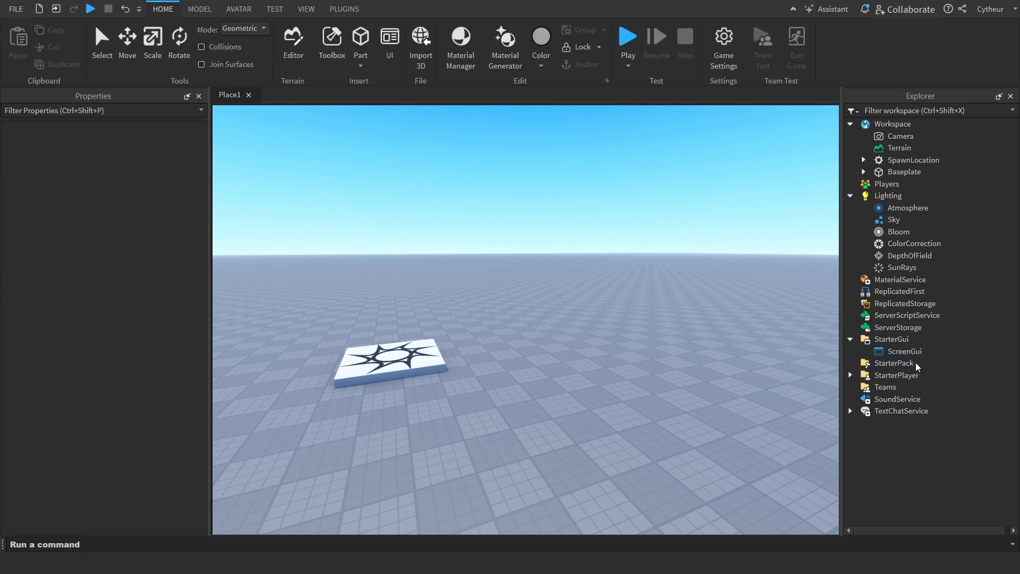